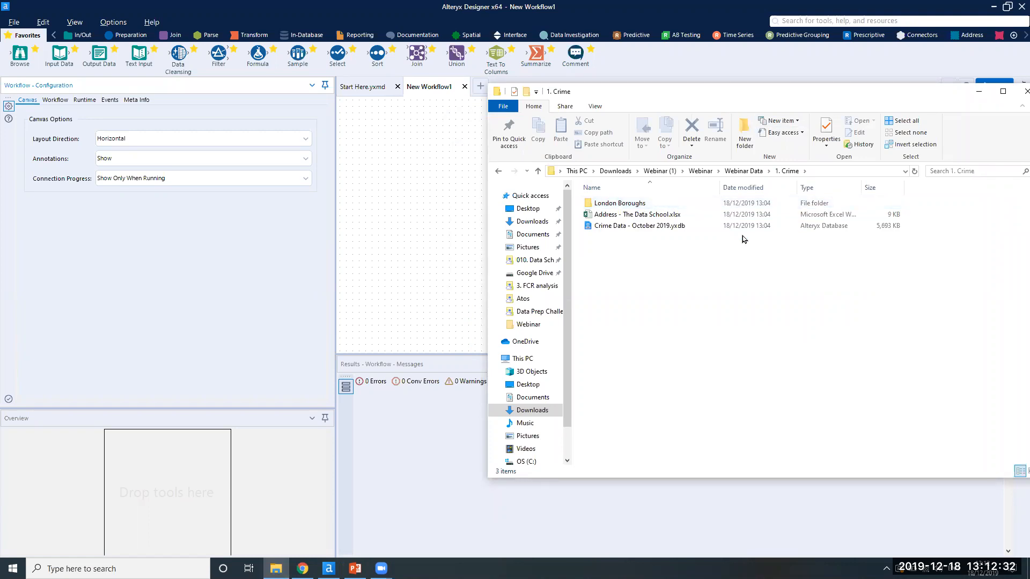
# - Add Crime Data - October 2019.yxdb and London_Borough_Excluding_MHW.shp from the London Boroughs folder to the workflow as data inputs
pyautogui.click(670, 231)
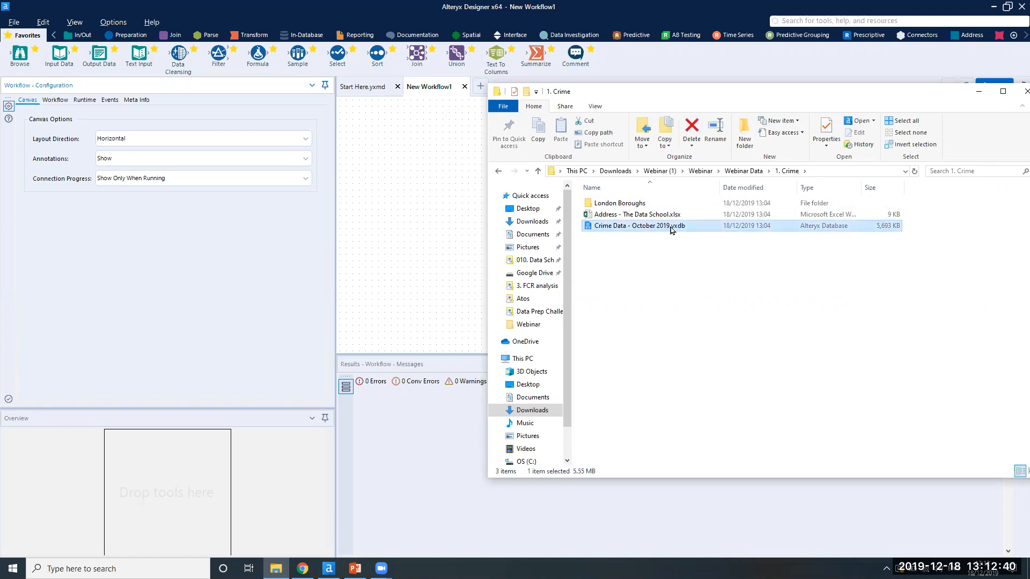
pyautogui.moveTo(671, 231); pyautogui.dragTo(408, 286)
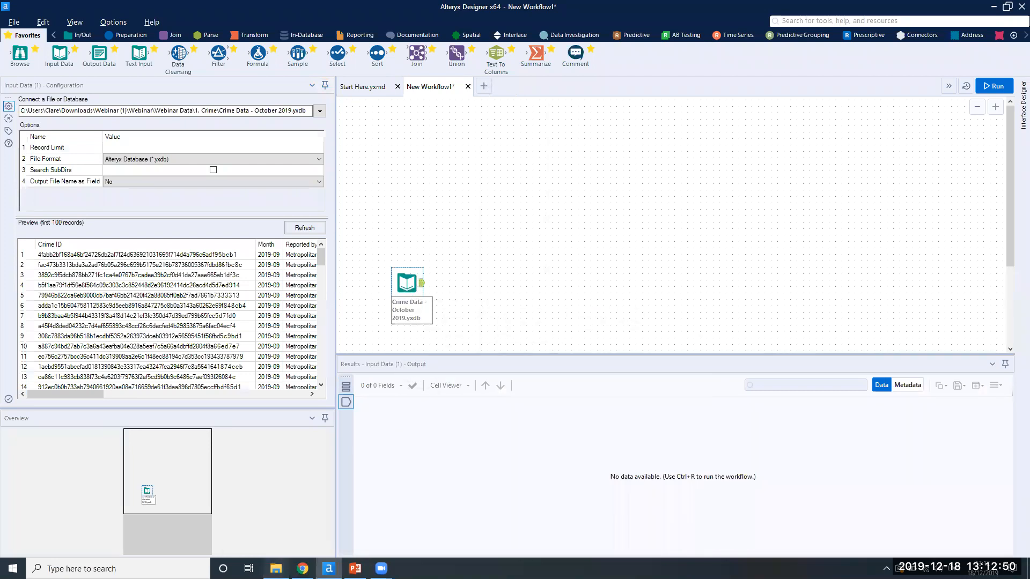
pyautogui.click(276, 569)
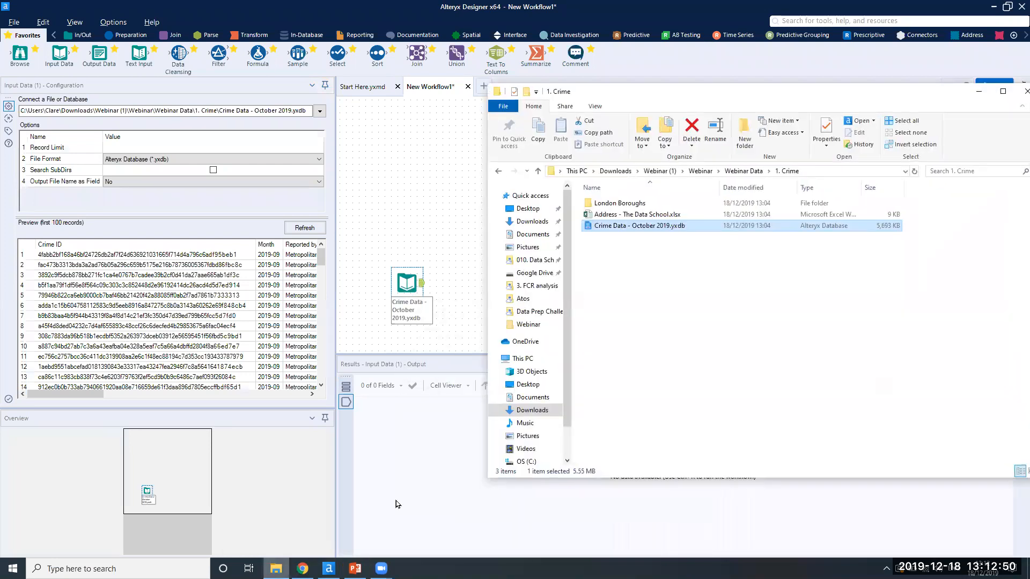
pyautogui.doubleClick(654, 206)
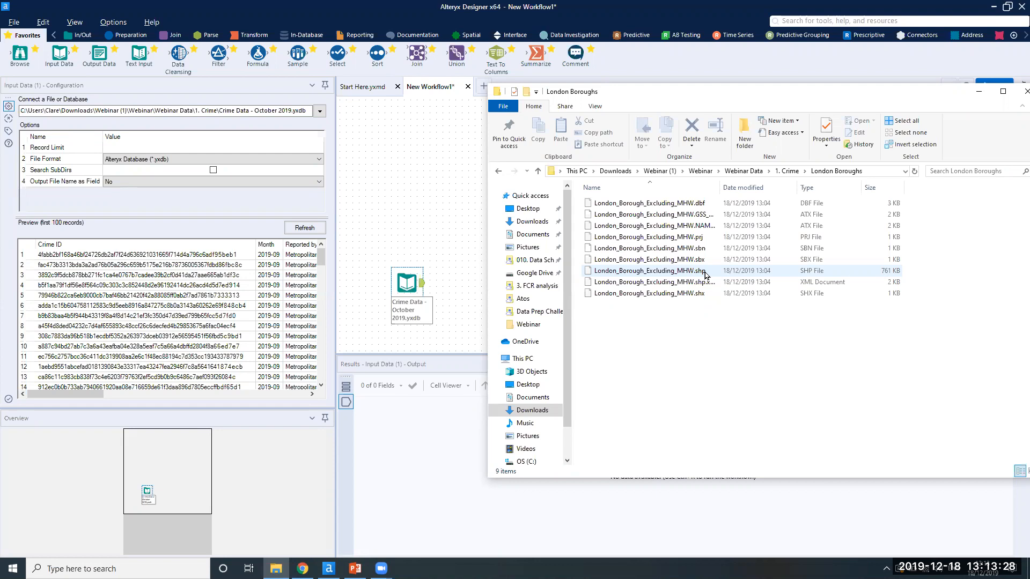
pyautogui.moveTo(704, 273); pyautogui.dragTo(411, 188)
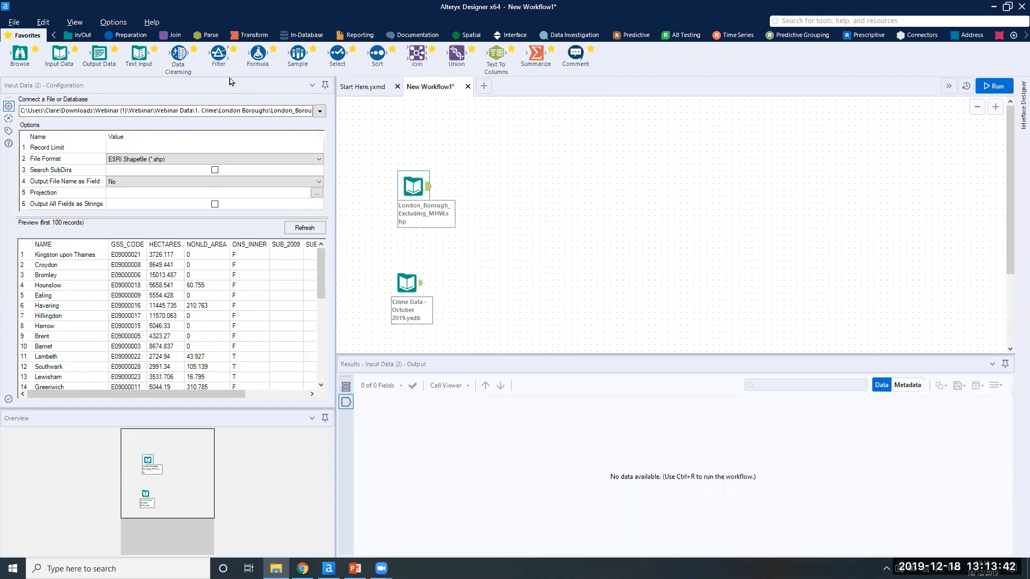
# - Attach a Browse tool to the London borough shapefile input, run the workflow and highlight the Kingston upon Thames polygon on the map
pyautogui.click(84, 37)
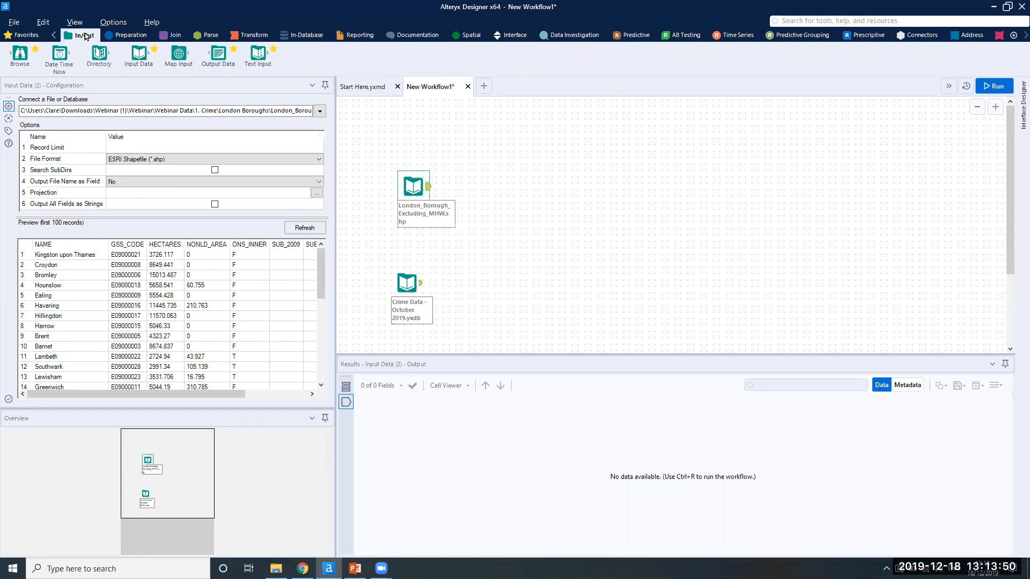
pyautogui.moveTo(22, 54); pyautogui.dragTo(466, 185)
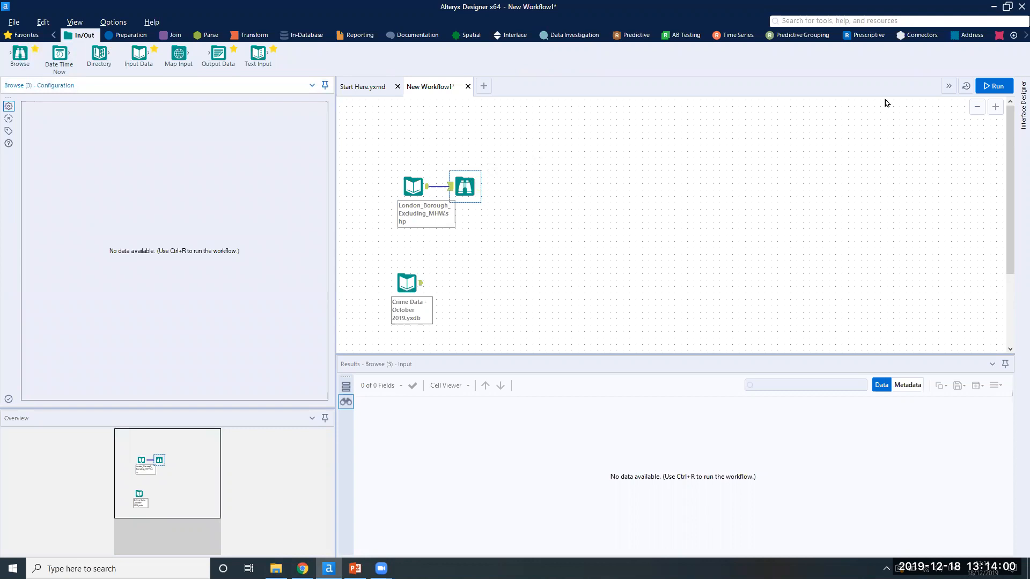
pyautogui.click(993, 88)
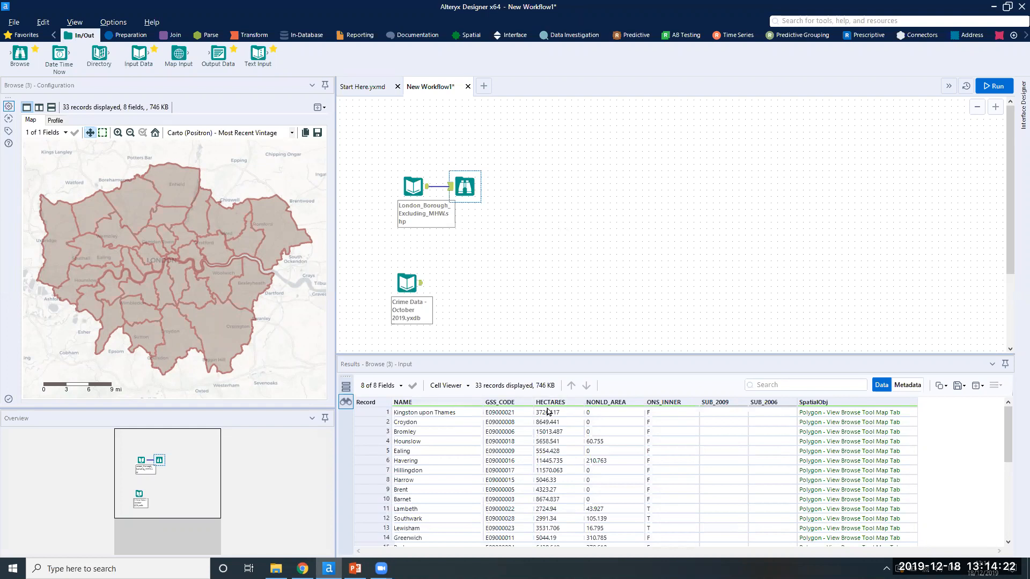
pyautogui.click(836, 413)
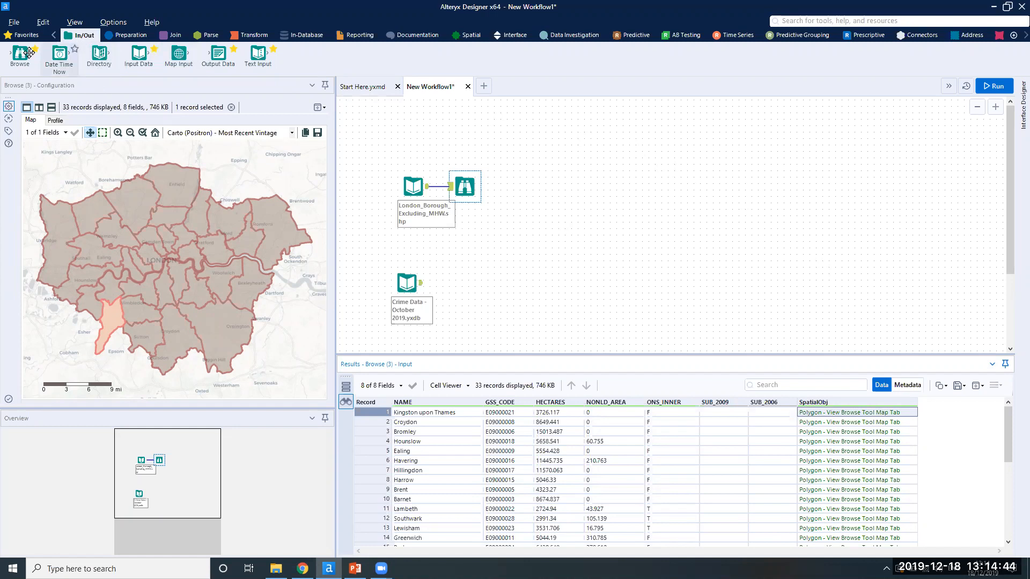
# - Attach a Browse tool to the crime data input, run the workflow and inspect the columns through Crime type and Last outcome category
pyautogui.moveTo(23, 52); pyautogui.dragTo(467, 283)
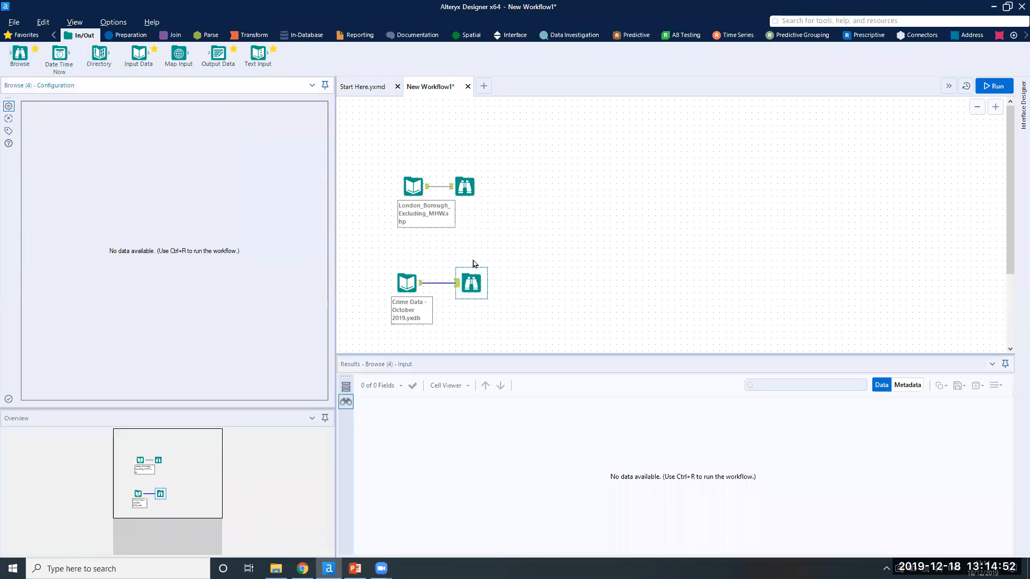
pyautogui.click(997, 88)
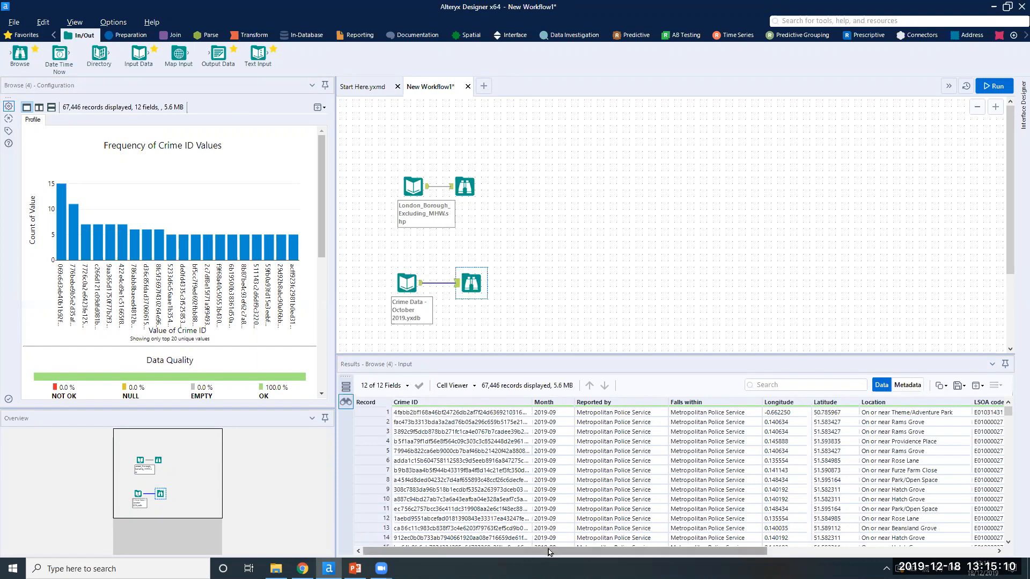
pyautogui.moveTo(552, 548); pyautogui.dragTo(767, 557)
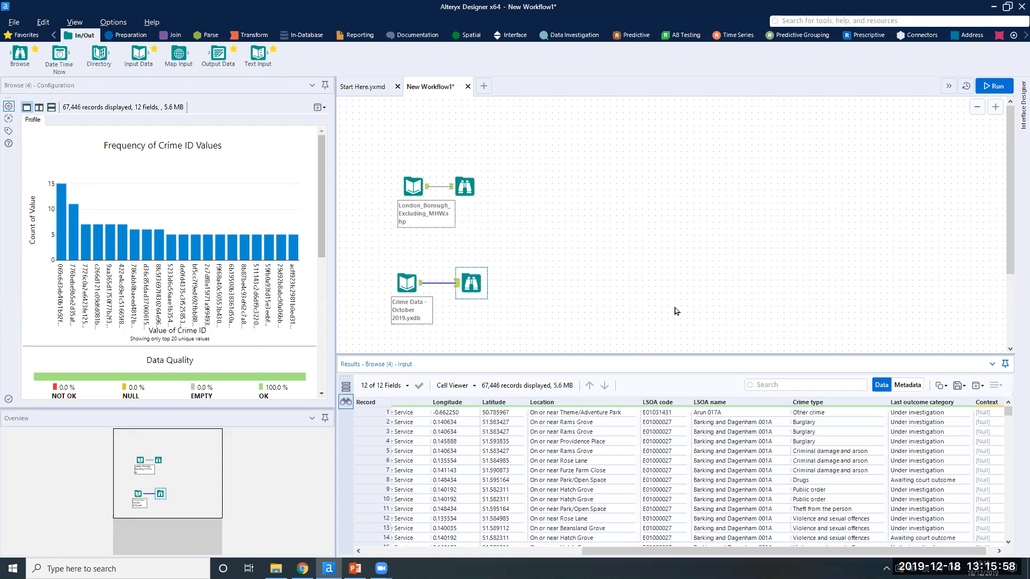
# - Insert a Create Points tool between the crime data input and its Browse, run the workflow and view the points and Centroid column
pyautogui.click(467, 35)
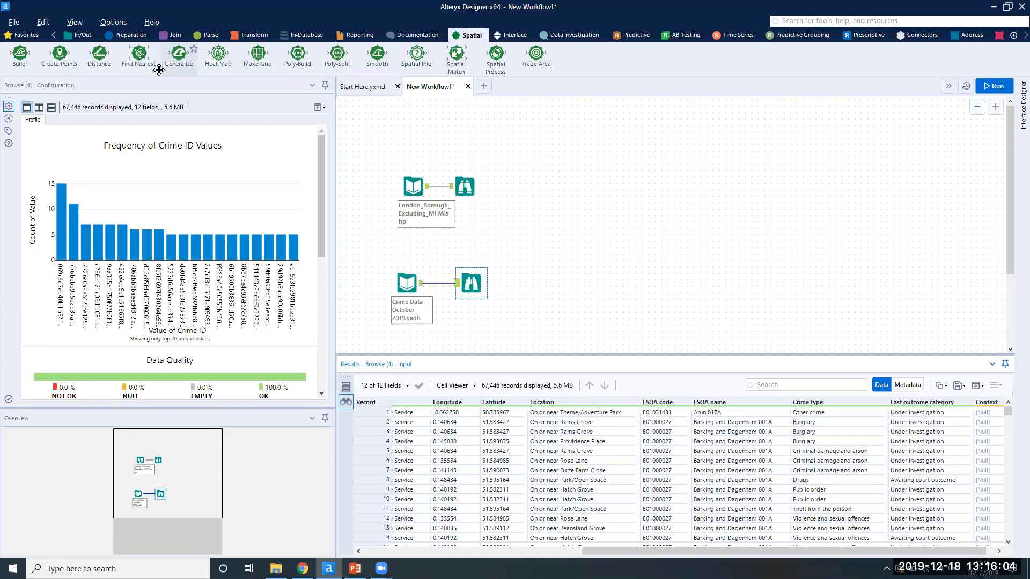
pyautogui.moveTo(71, 64); pyautogui.dragTo(438, 285)
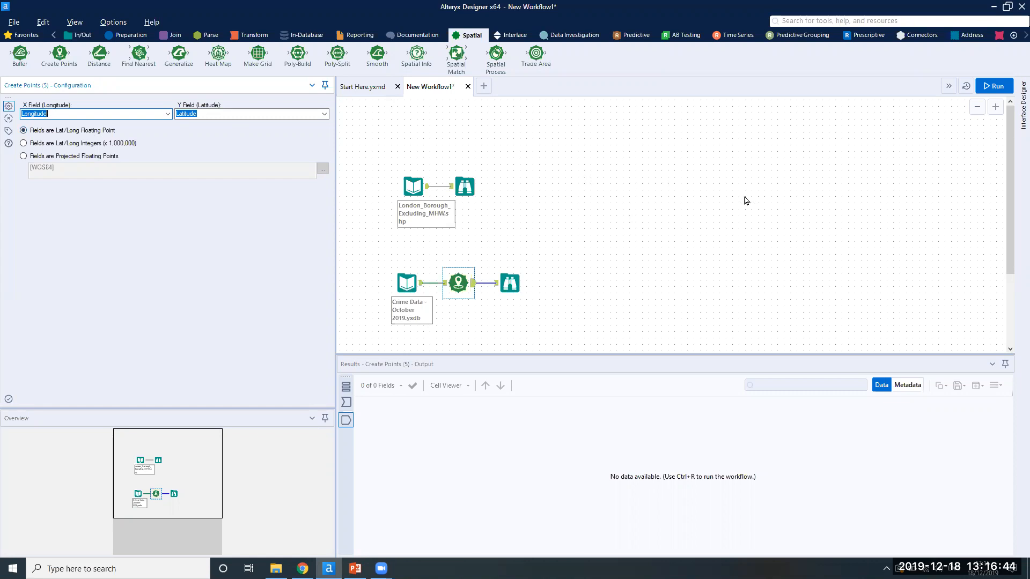
pyautogui.click(1007, 84)
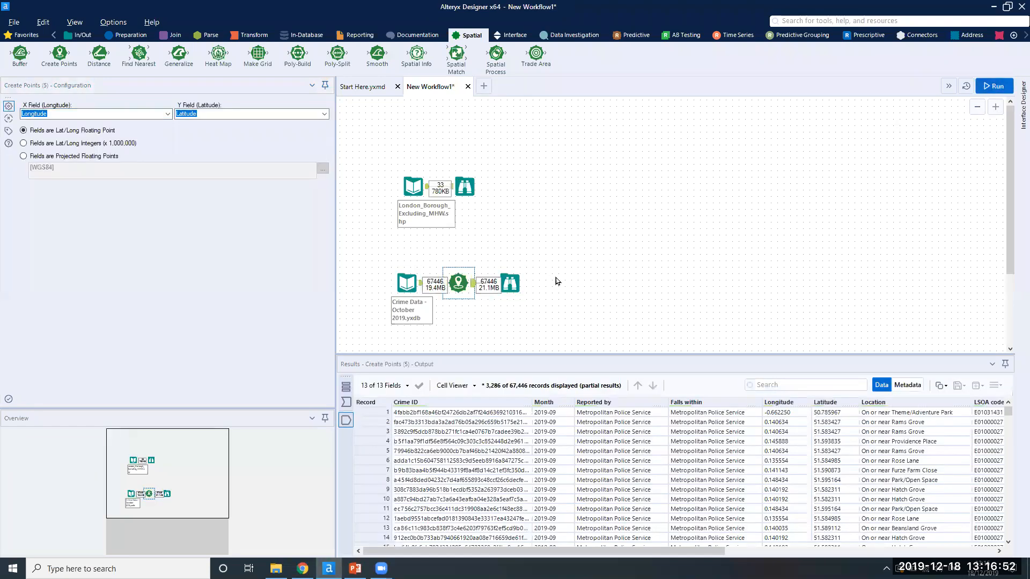
pyautogui.click(521, 281)
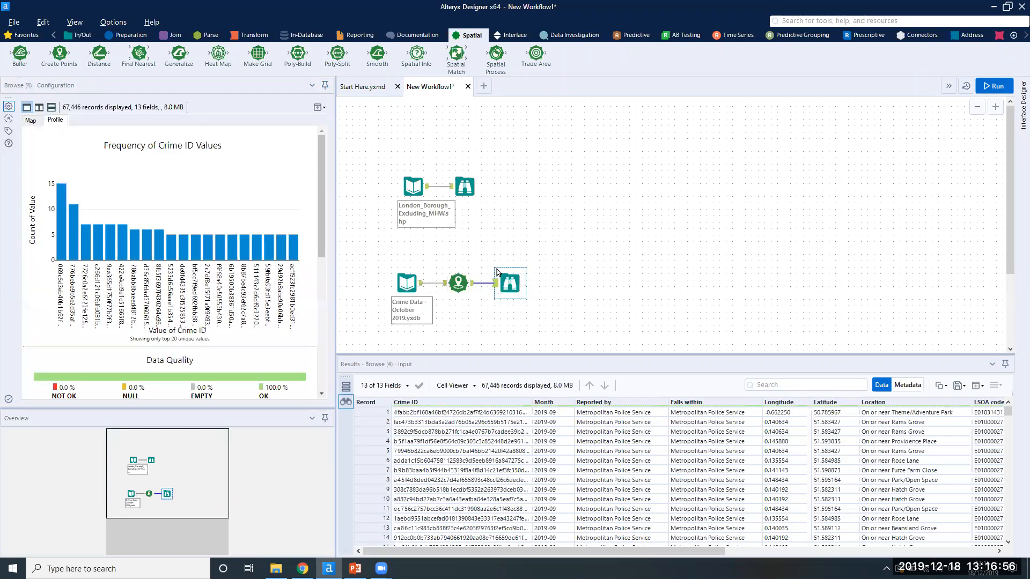
pyautogui.click(31, 120)
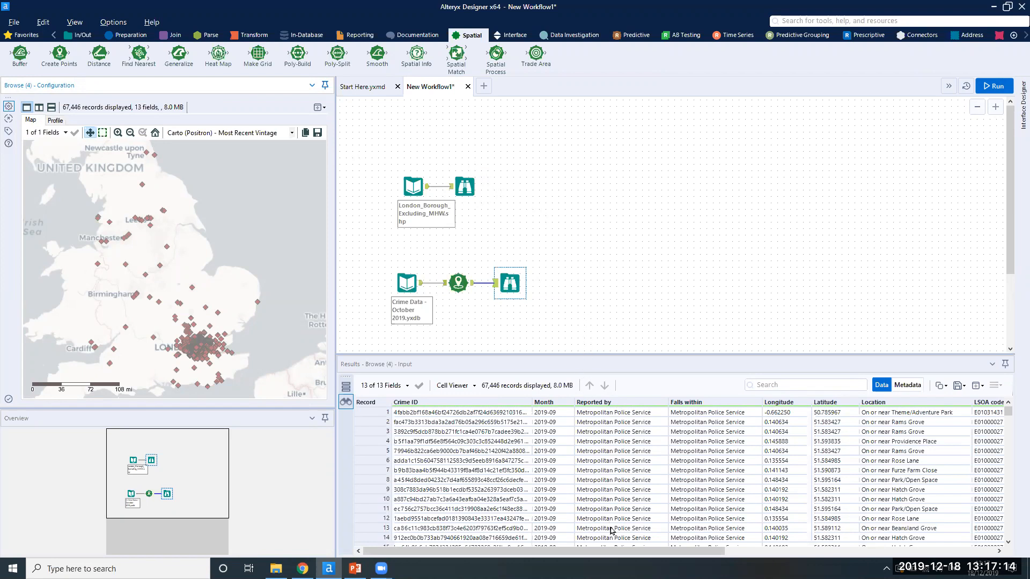
pyautogui.moveTo(614, 552); pyautogui.dragTo(884, 552)
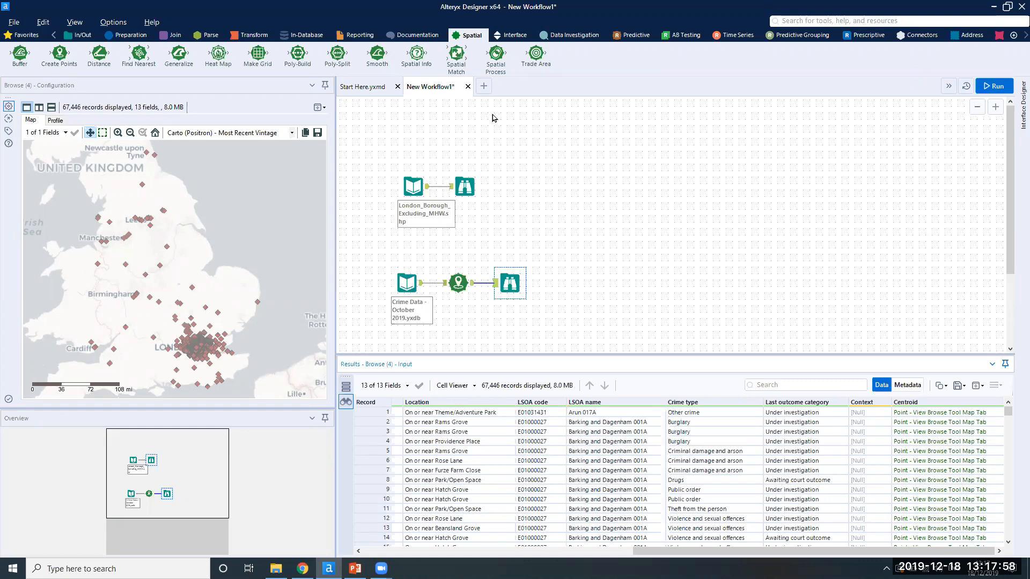
# - Add a Spatial Match tool beyond the two data streams and connect the London borough input to its Targets input
pyautogui.moveTo(459, 57); pyautogui.dragTo(556, 226)
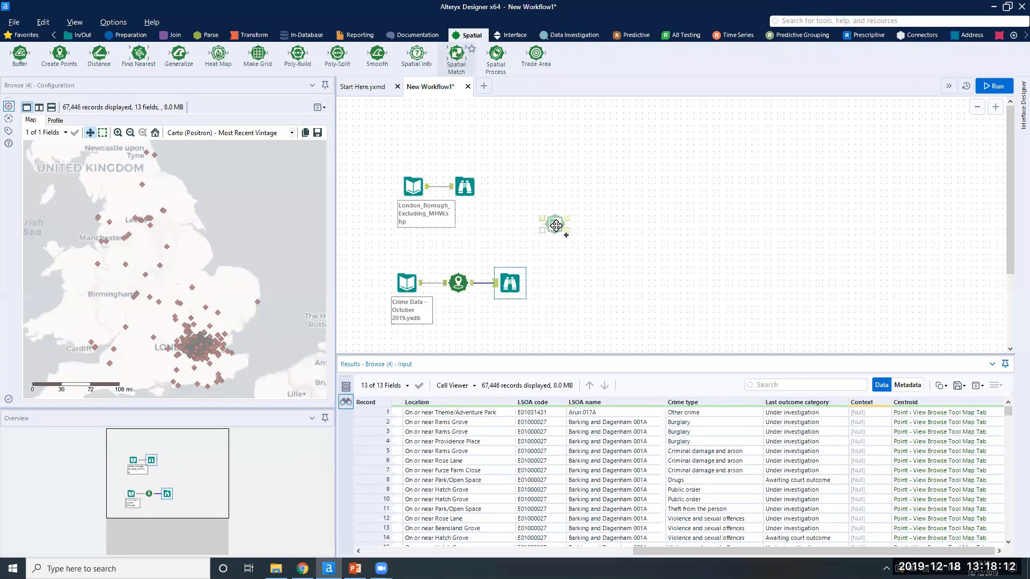
pyautogui.moveTo(555, 226); pyautogui.dragTo(556, 225)
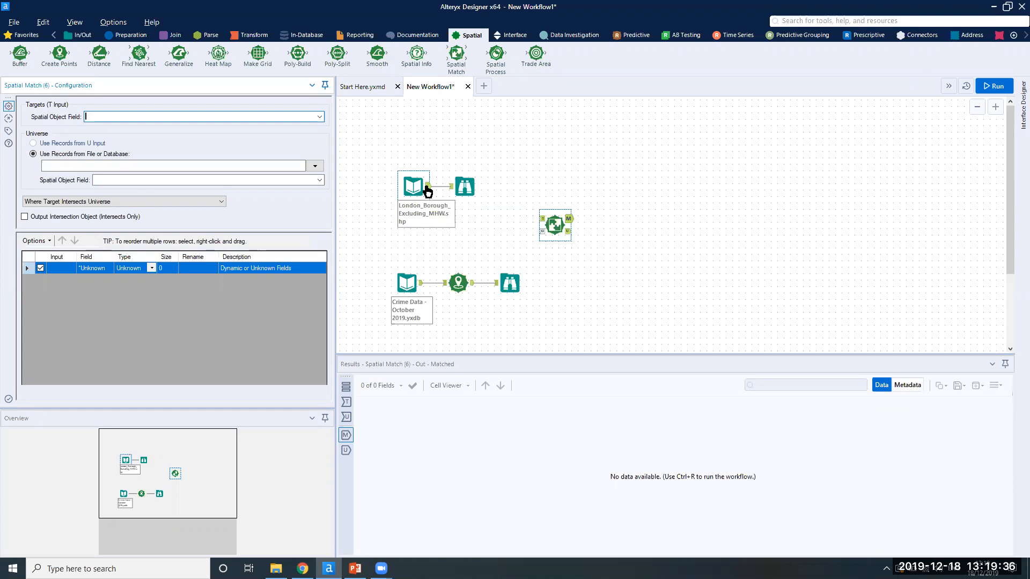
pyautogui.moveTo(427, 189); pyautogui.dragTo(533, 220)
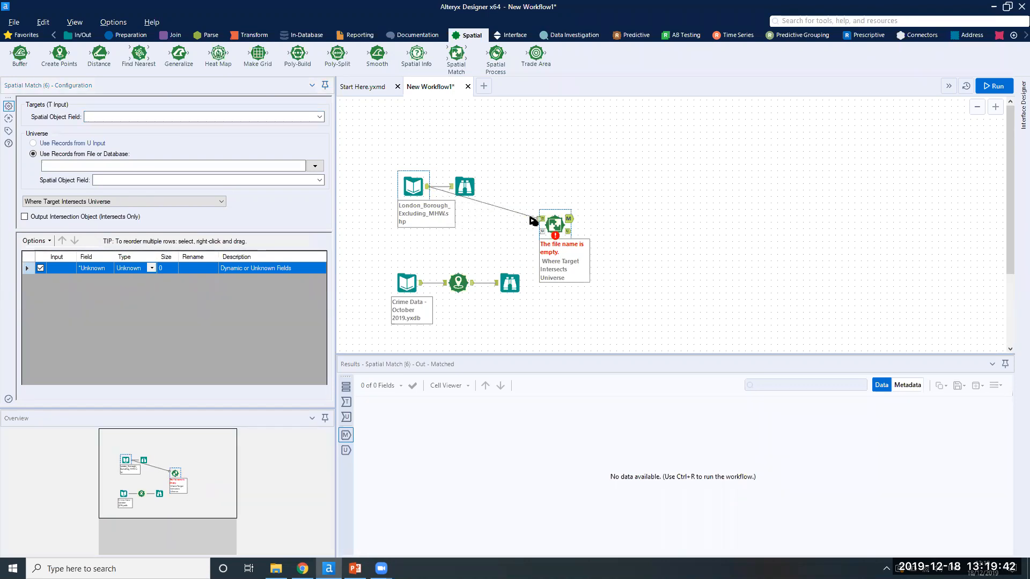
pyautogui.moveTo(531, 217); pyautogui.dragTo(529, 213)
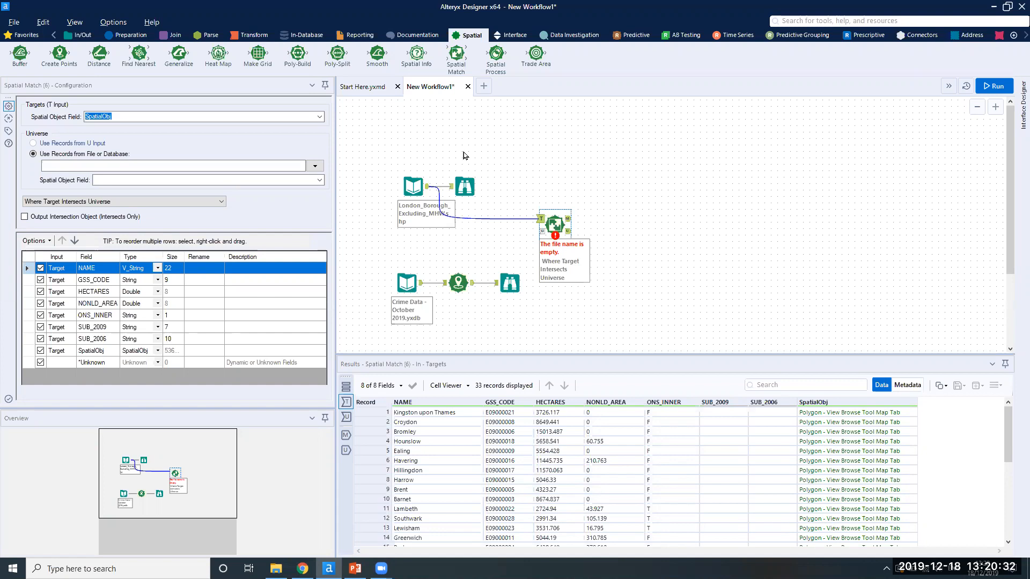
# - Delete the connection between the London borough input and the Spatial Match tool
pyautogui.click(464, 188)
pyautogui.click(503, 220)
pyautogui.rightClick(502, 220)
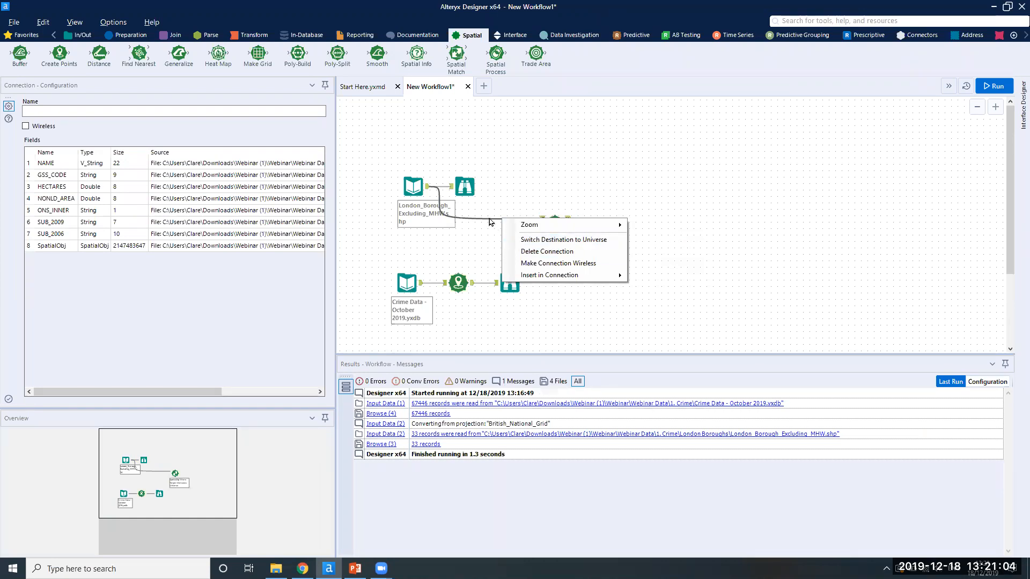
pyautogui.click(514, 251)
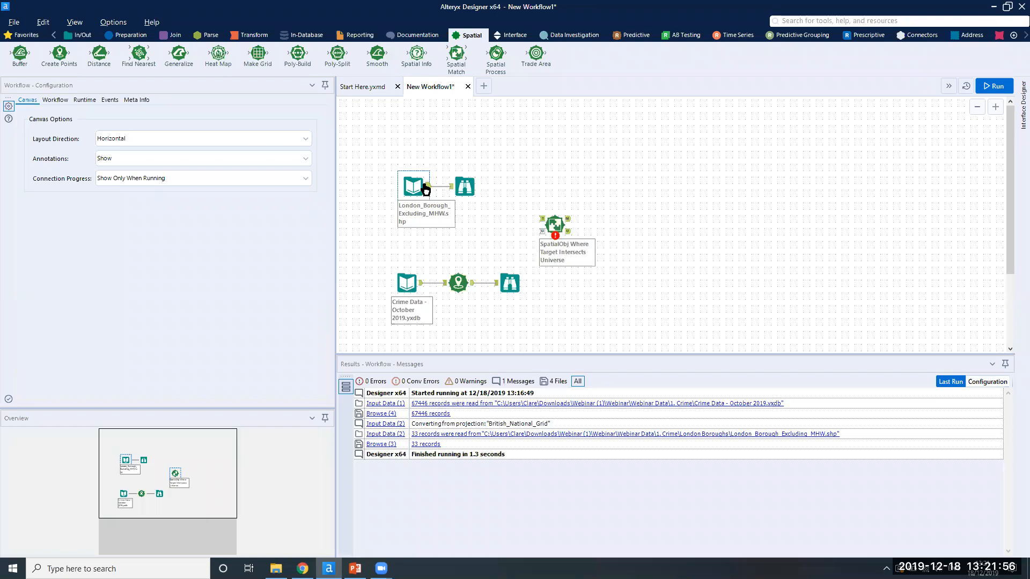
# - Connect the London borough input to the Spatial Match's Targets input and the Create Points output to its Universe input
pyautogui.moveTo(423, 189); pyautogui.dragTo(541, 221)
pyautogui.click(496, 271)
pyautogui.click(478, 280)
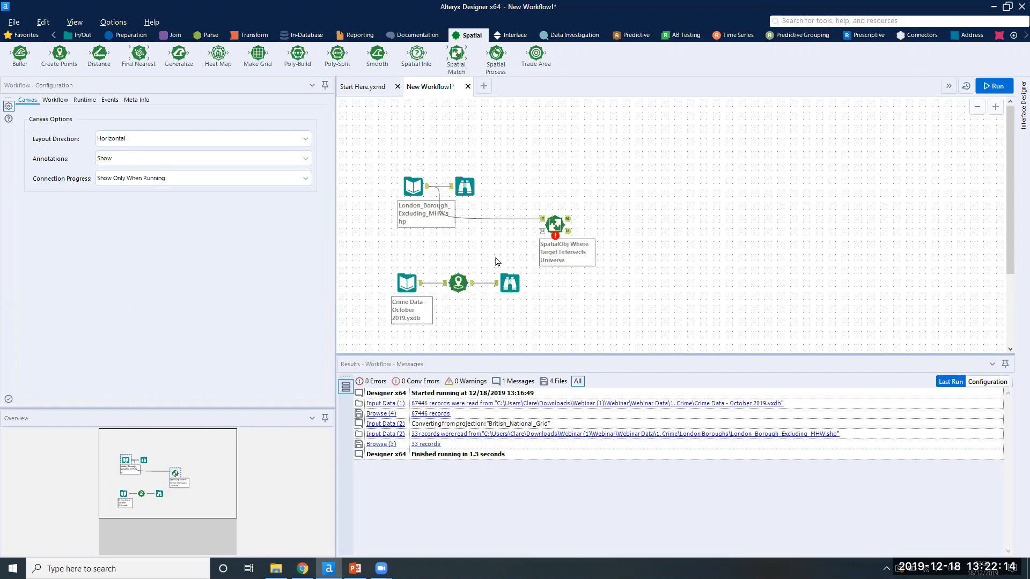
pyautogui.click(472, 290)
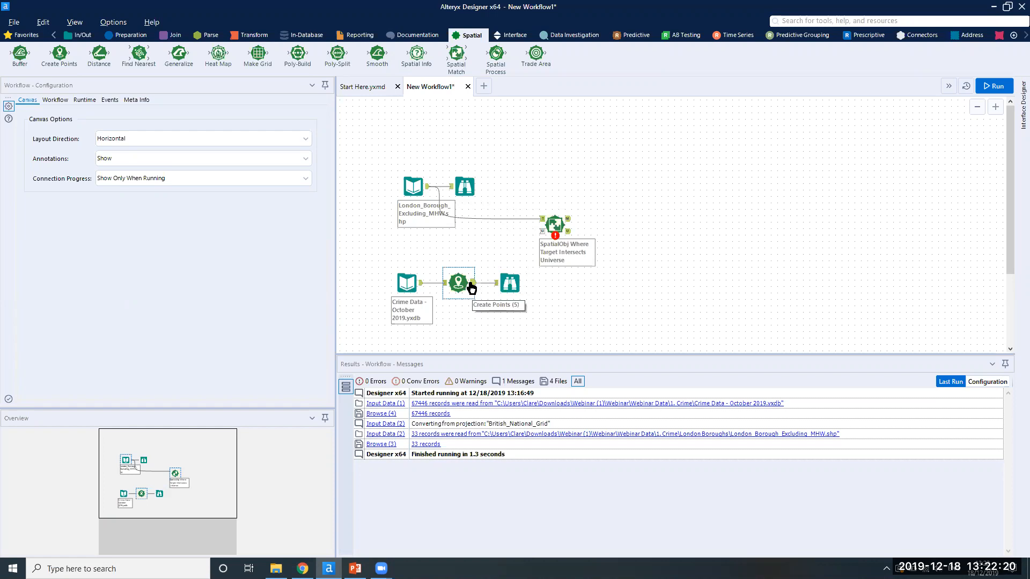
pyautogui.moveTo(472, 282); pyautogui.dragTo(538, 238)
# - Exclude GSS_CODE, HECTARES, NONLD_AREA, ONS_INNER, SUB_2009 and SUB_2006 from the Spatial Match output, keeping Centroid as the universe spatial field, and run the workflow
pyautogui.click(555, 225)
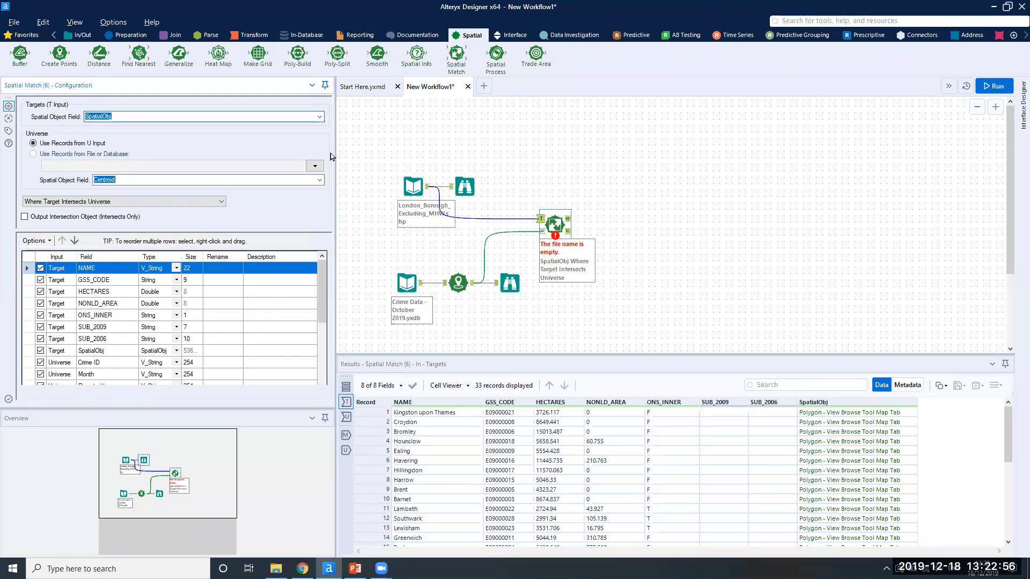
pyautogui.click(321, 180)
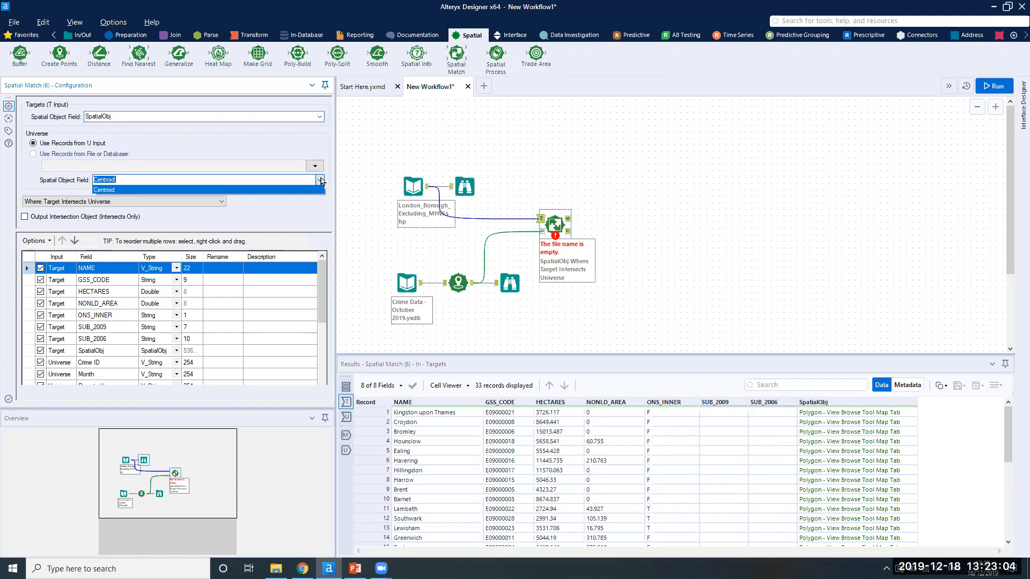
pyautogui.click(320, 180)
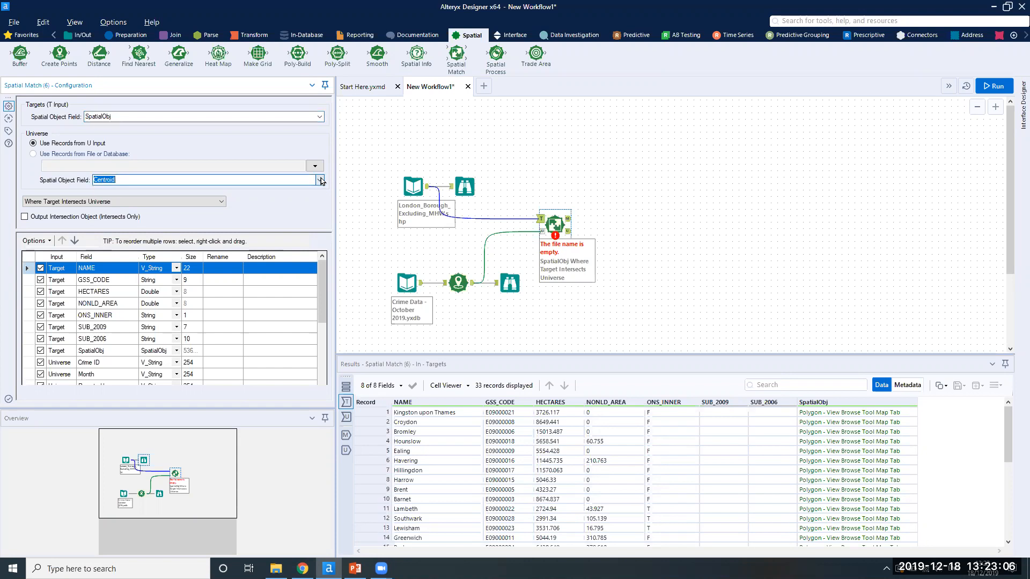
pyautogui.click(40, 280)
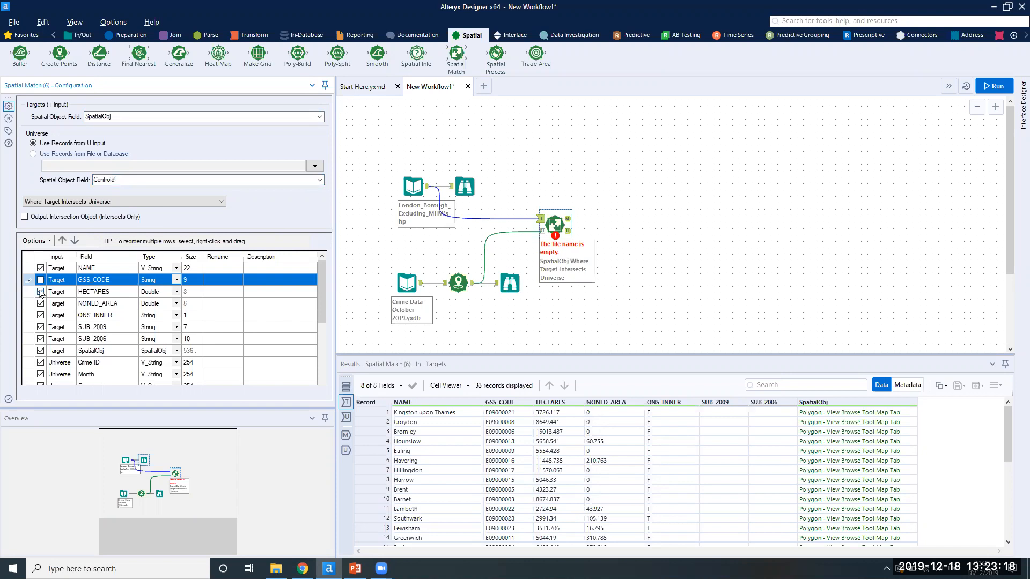
pyautogui.click(40, 292)
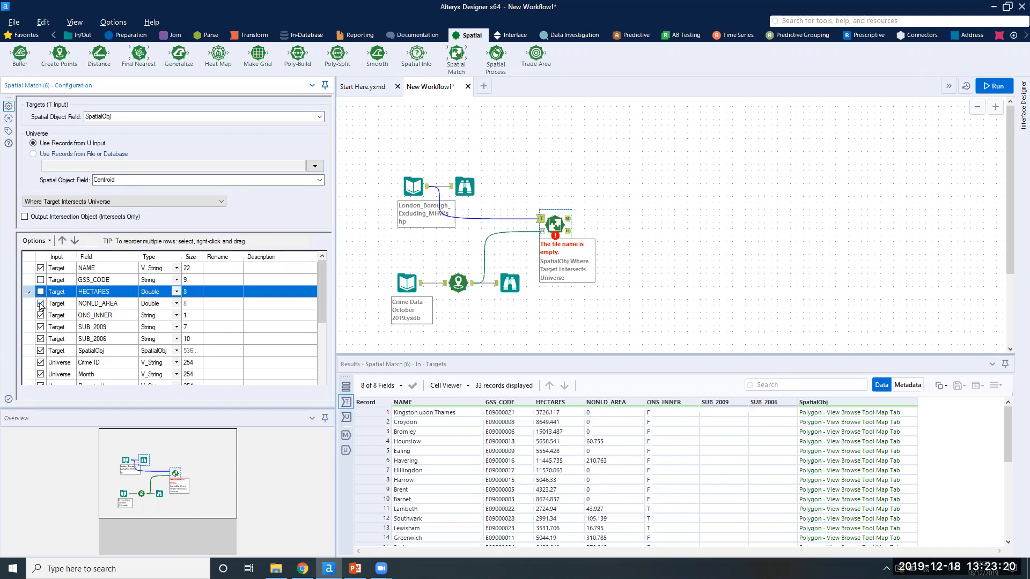
pyautogui.click(41, 304)
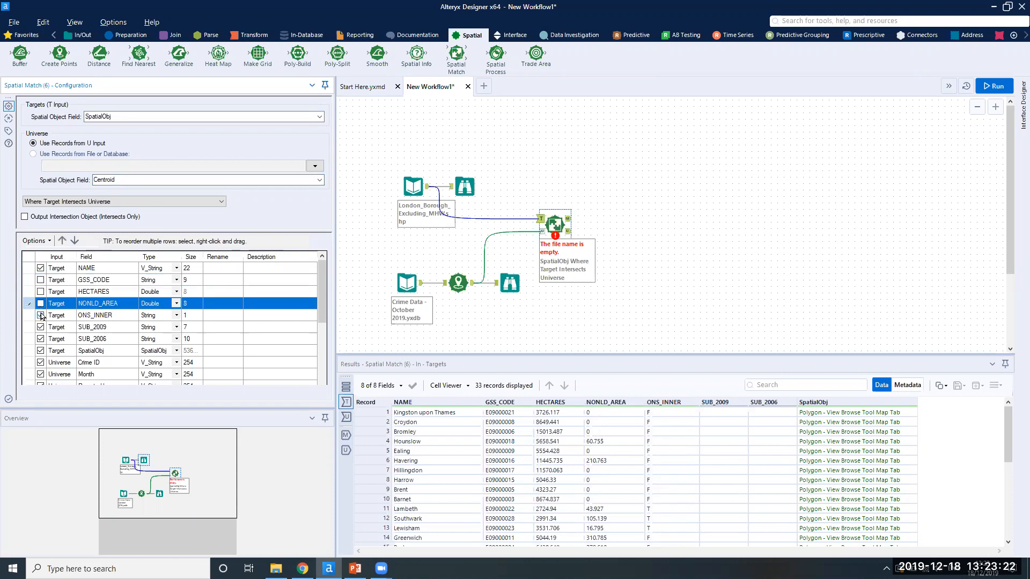
pyautogui.click(40, 316)
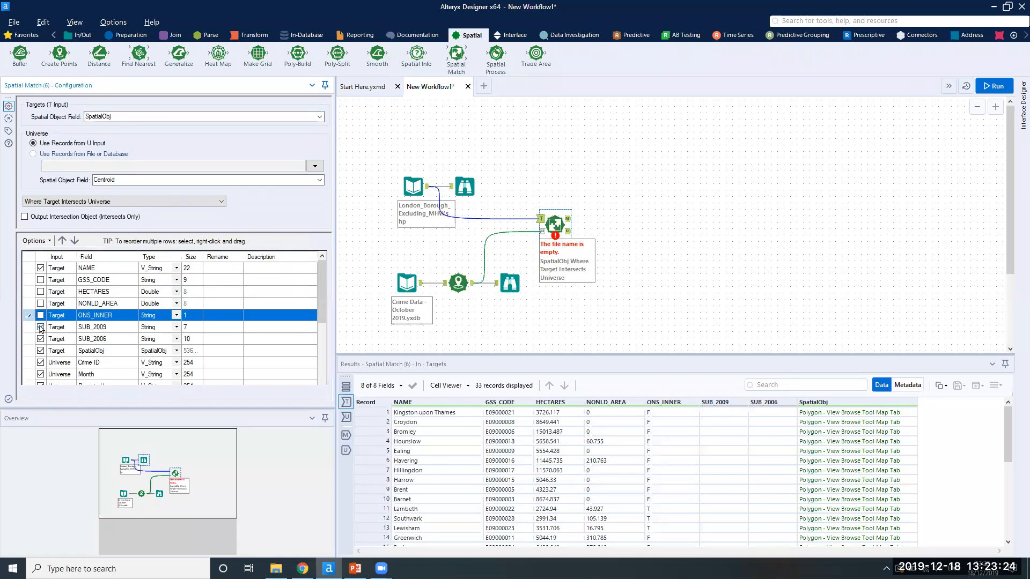
pyautogui.click(40, 327)
pyautogui.click(40, 338)
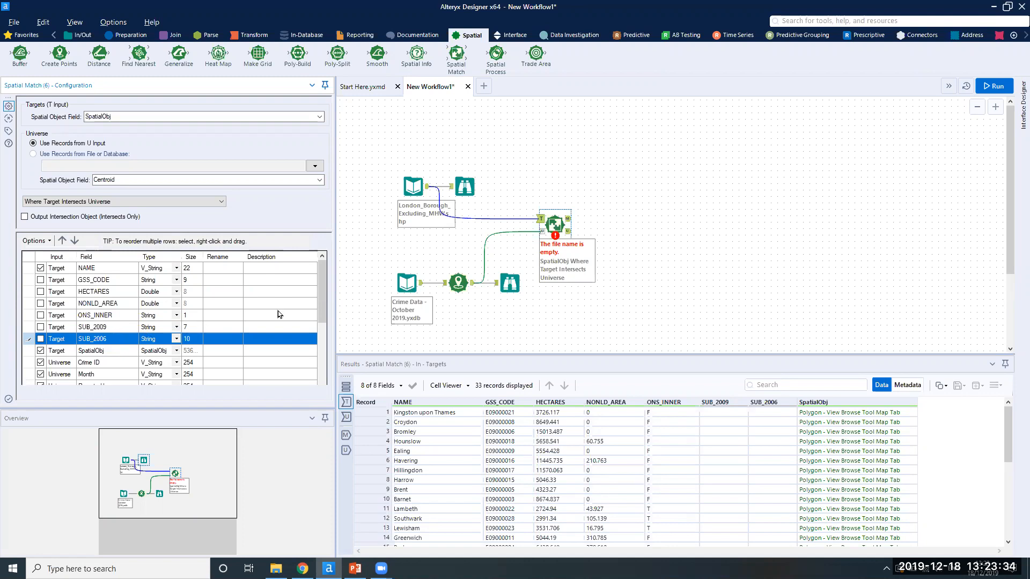
pyautogui.click(985, 85)
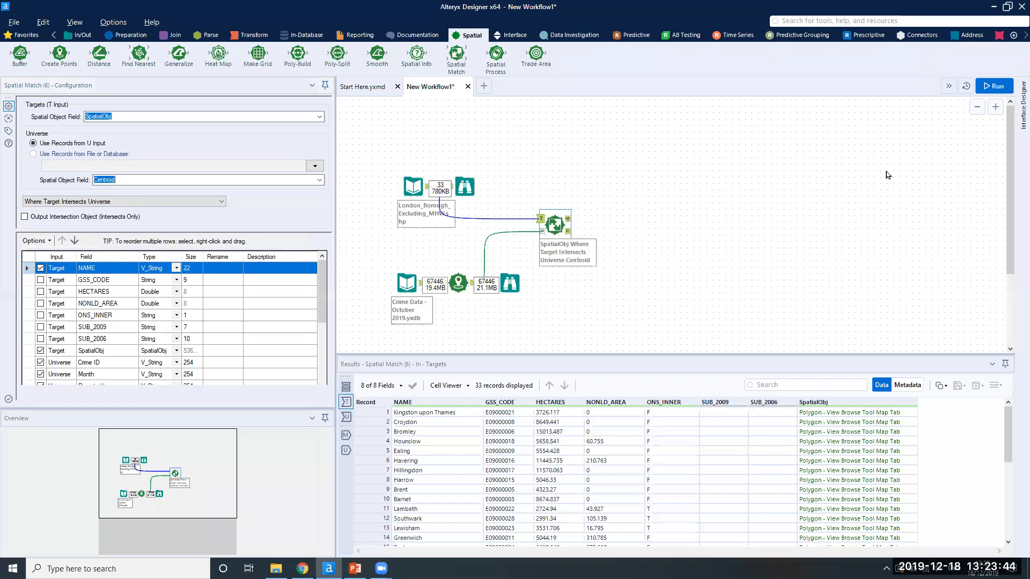
# - Inspect the Spatial Match's matched records and add a Summarize tool connected to that matched output
pyautogui.click(568, 218)
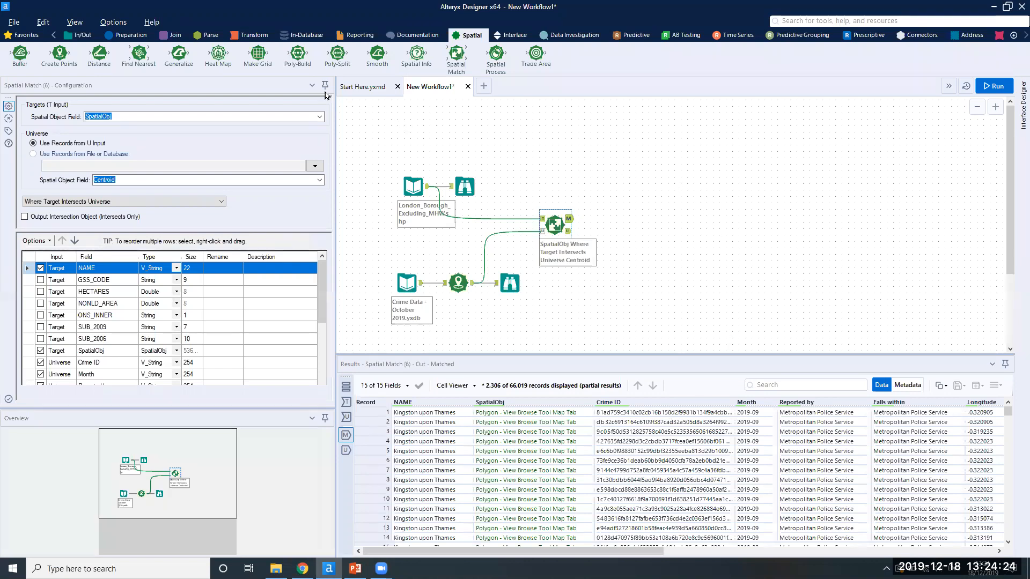
pyautogui.click(262, 38)
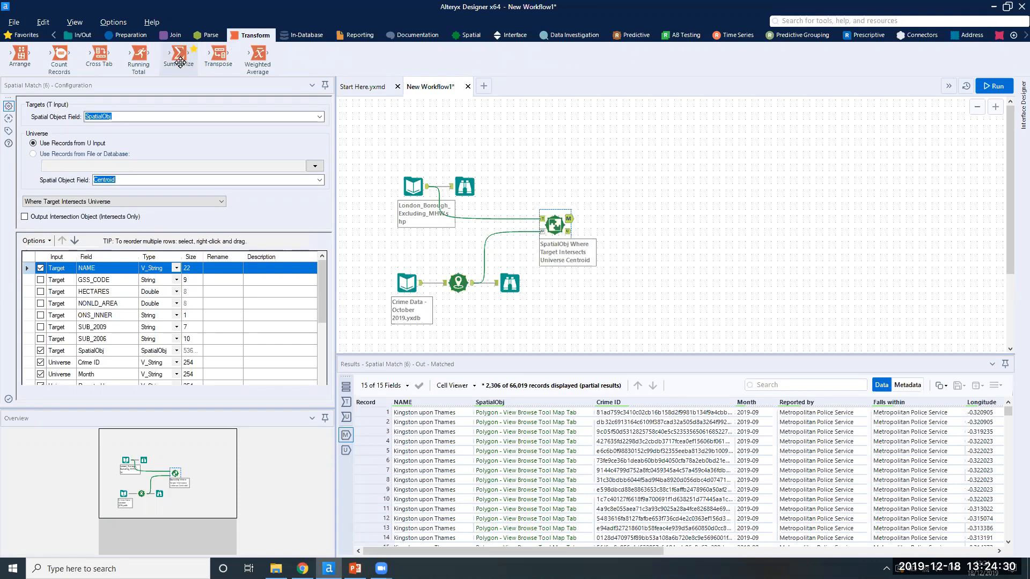
pyautogui.moveTo(181, 62); pyautogui.dragTo(614, 220)
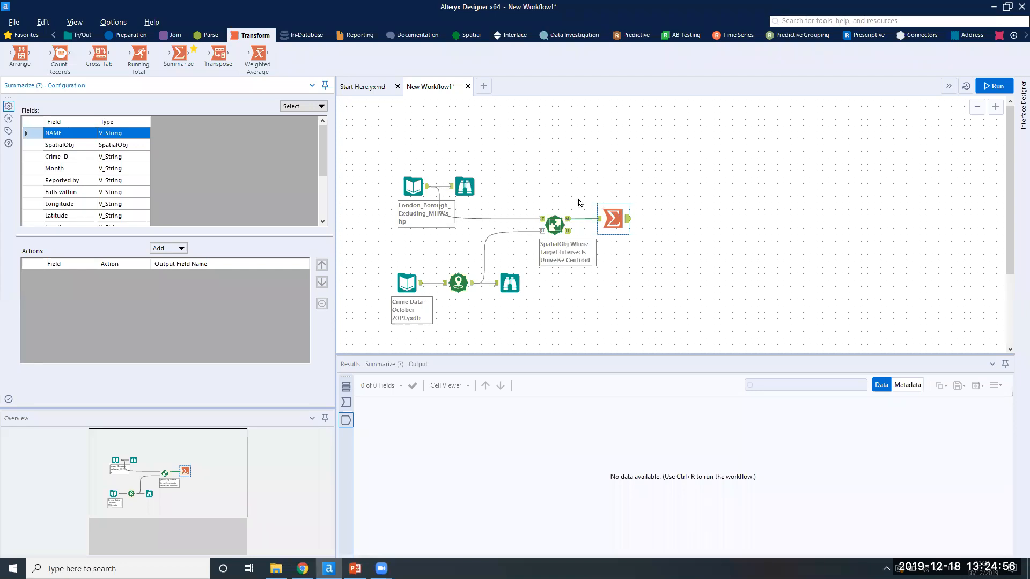
pyautogui.click(601, 220)
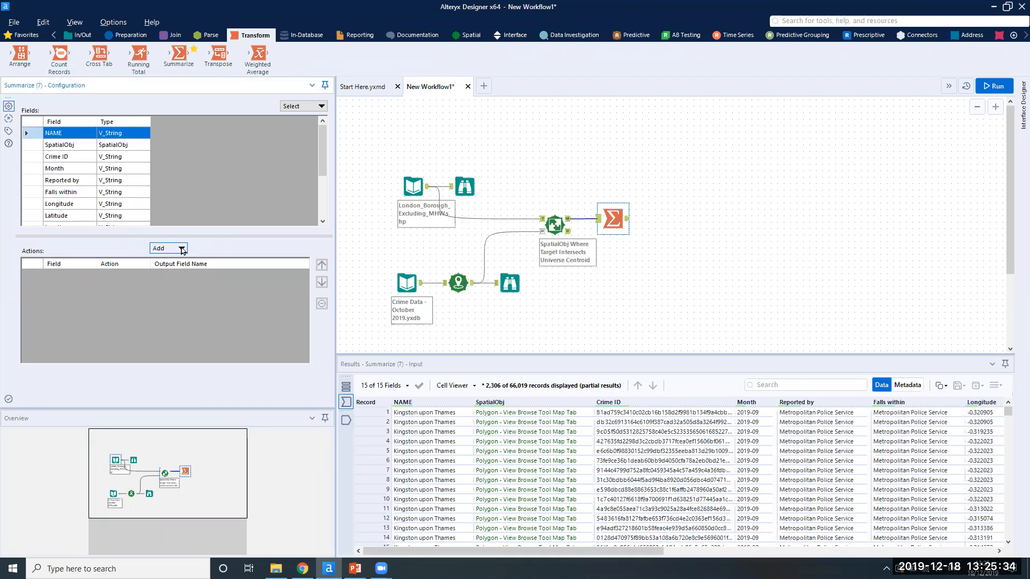
# - Set the Summarize tool to group by NAME and count Crime ID
pyautogui.click(183, 249)
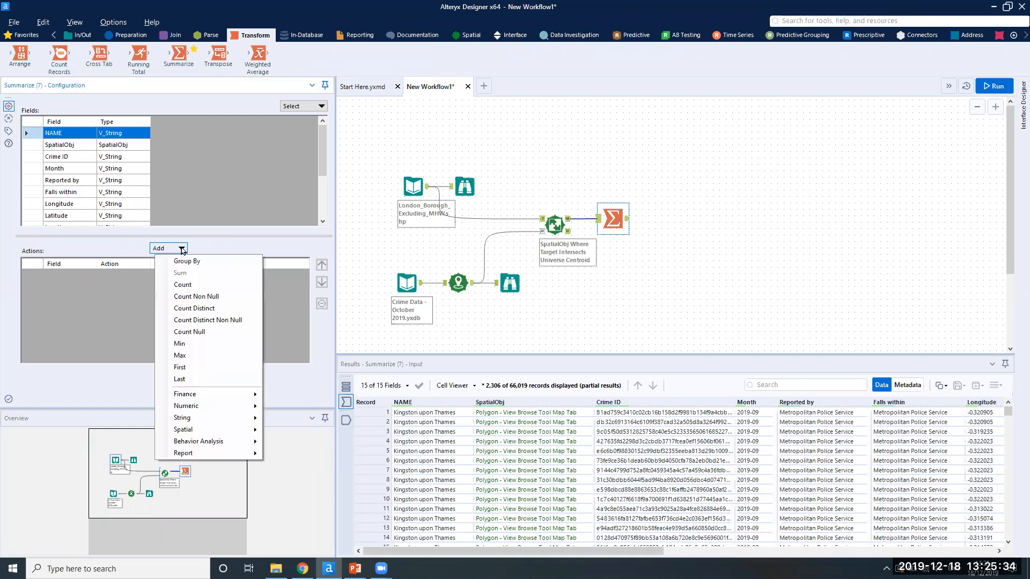
pyautogui.click(223, 263)
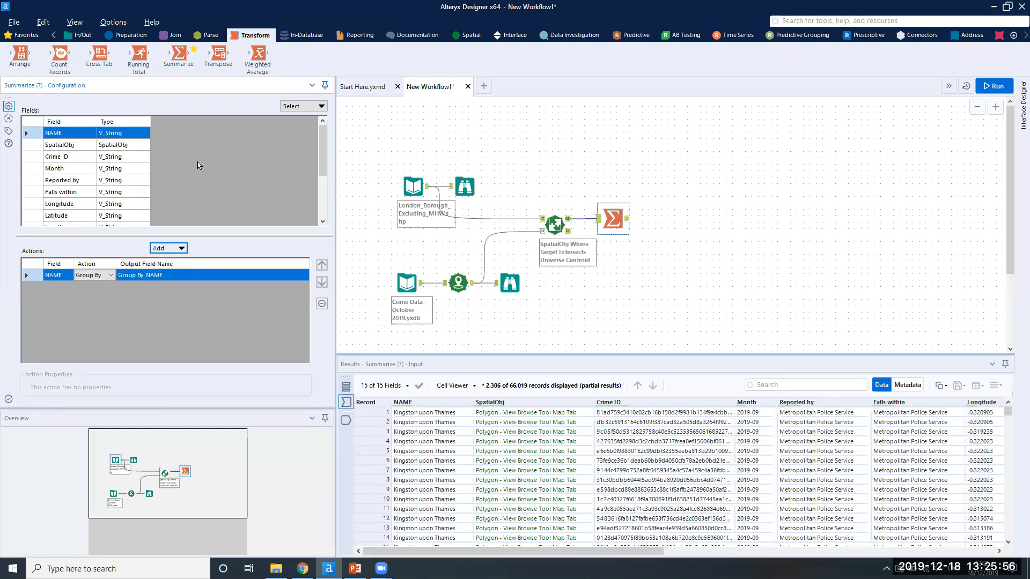
pyautogui.click(137, 157)
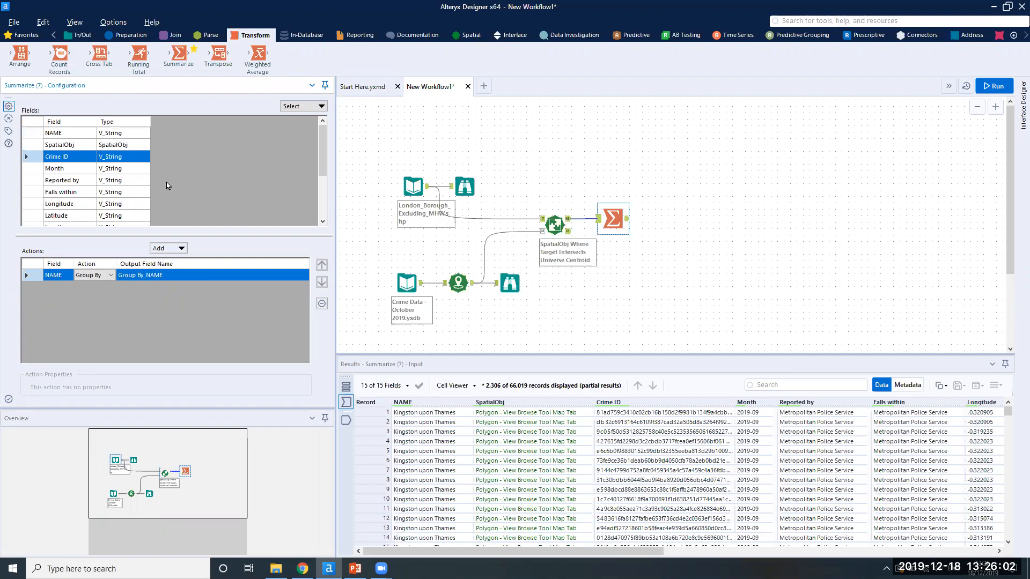
pyautogui.click(182, 249)
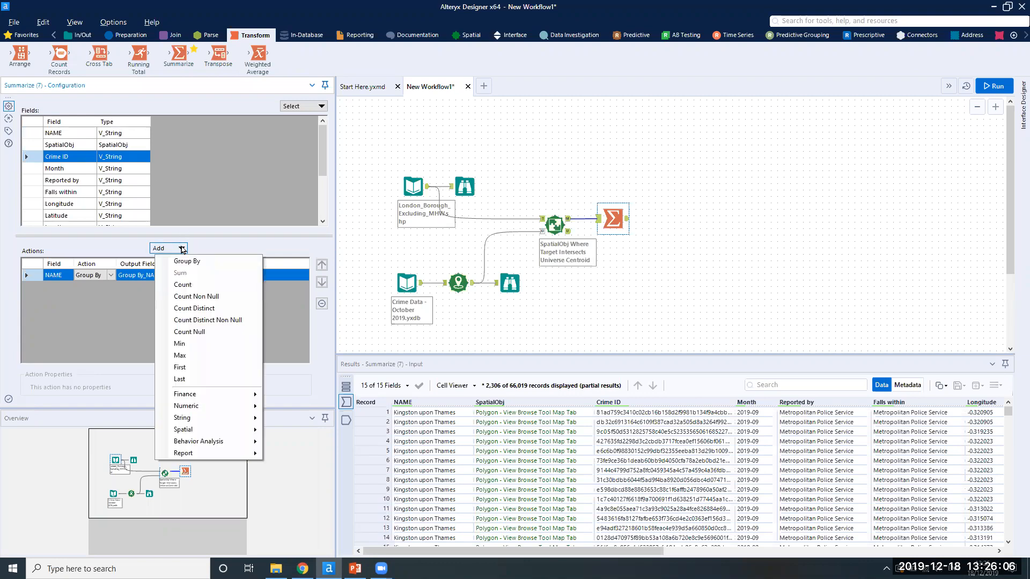
pyautogui.click(204, 285)
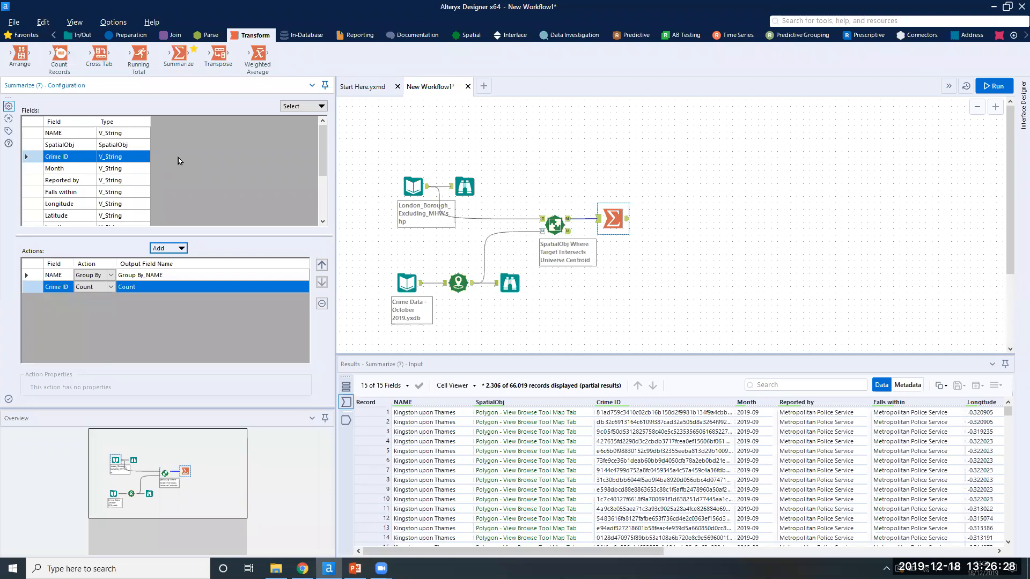
# - Add SpatialObj to the Summarize actions with the First action
pyautogui.click(140, 144)
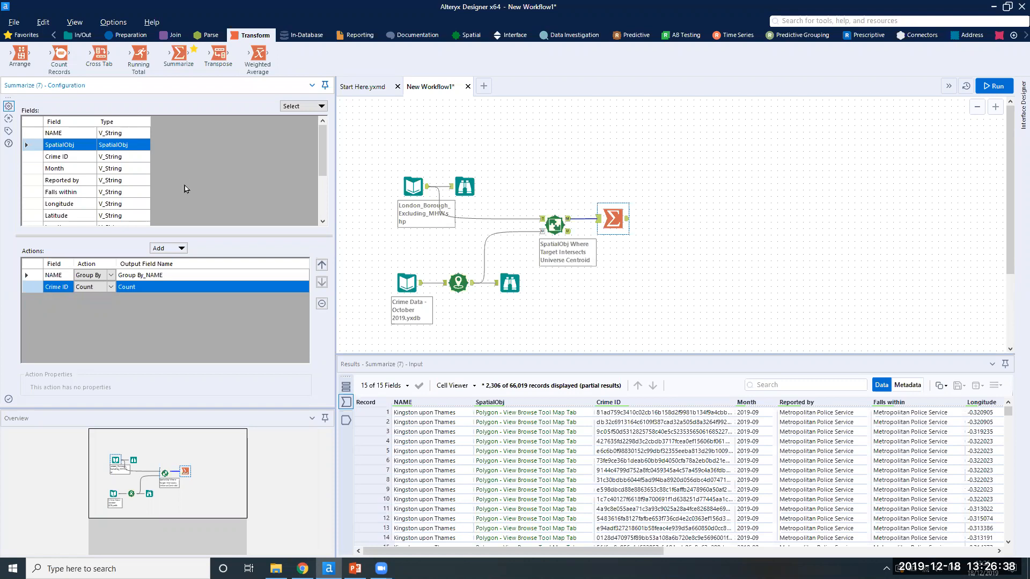
pyautogui.click(181, 249)
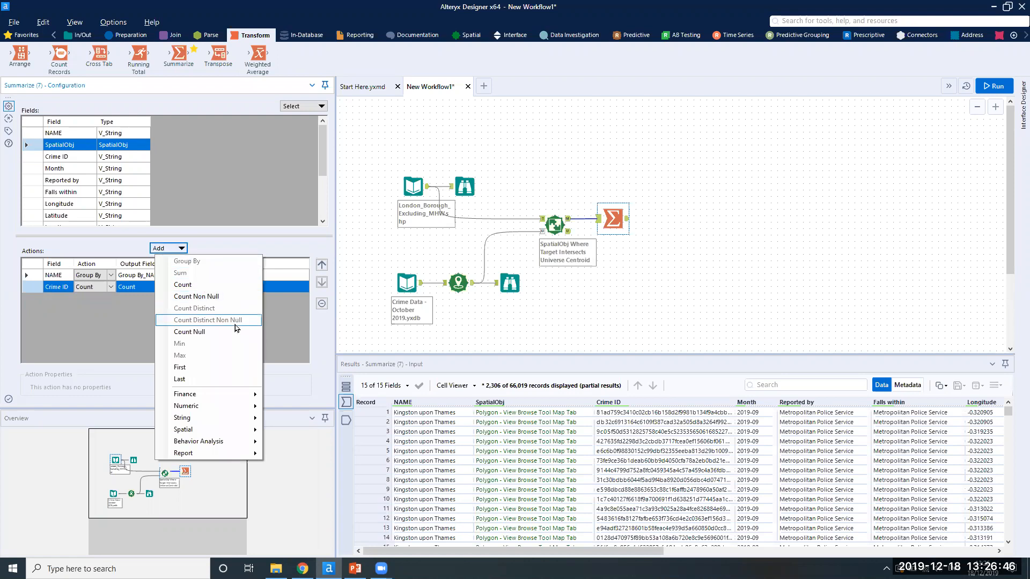
pyautogui.click(242, 370)
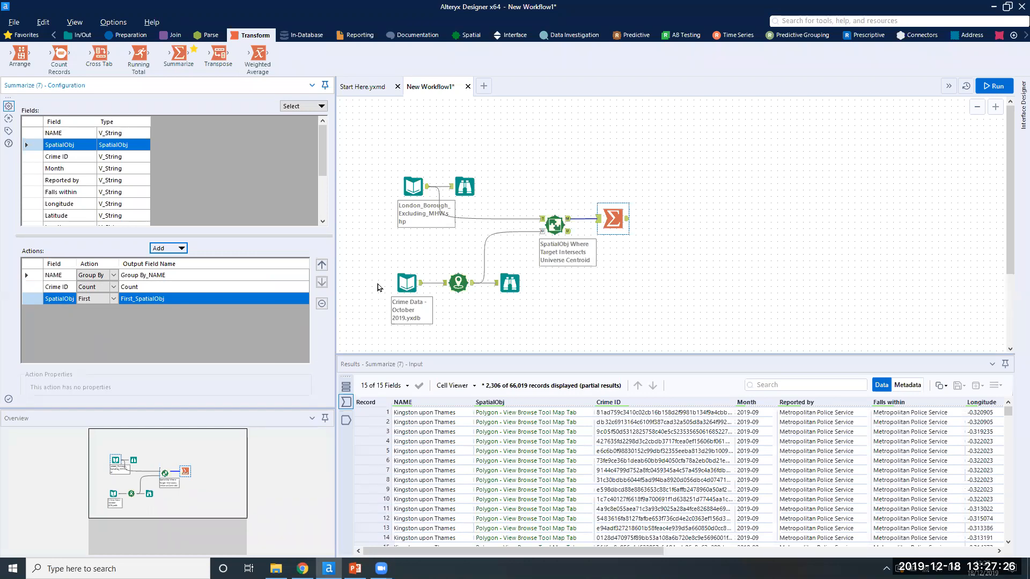
# - Add a Browse tool after the Summarize tool and run the workflow
pyautogui.click(88, 38)
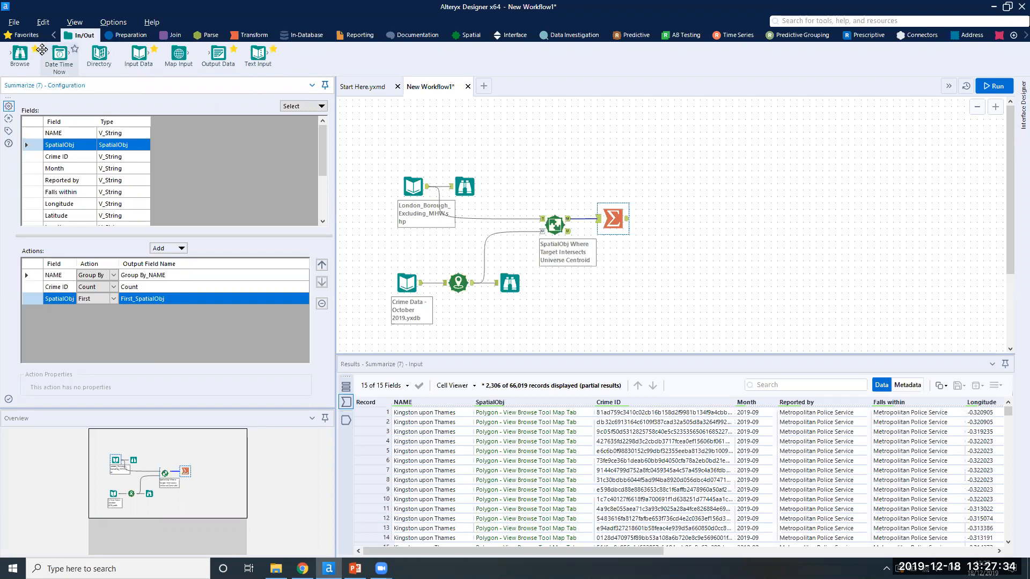
pyautogui.moveTo(24, 57); pyautogui.dragTo(676, 220)
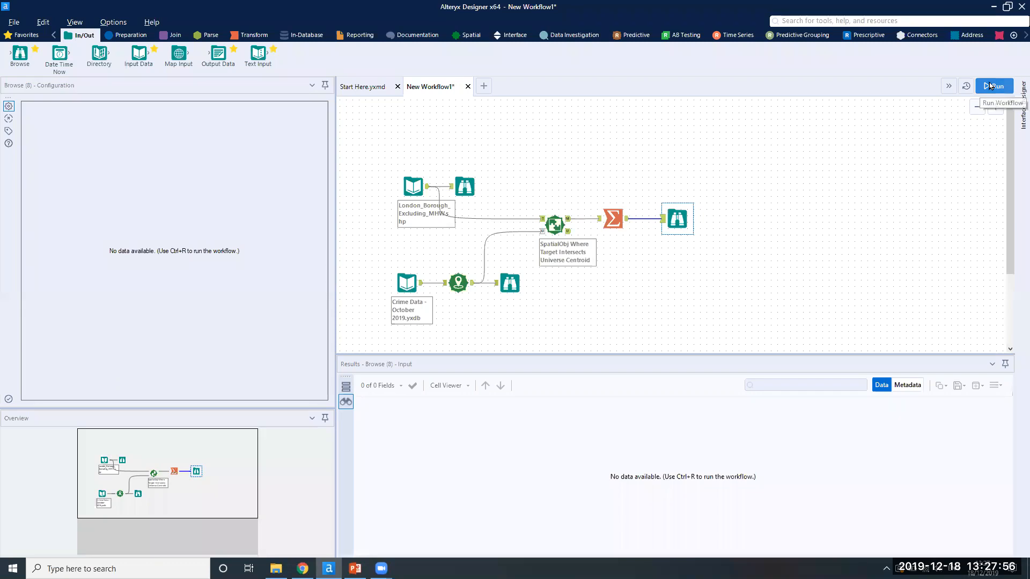
pyautogui.click(989, 86)
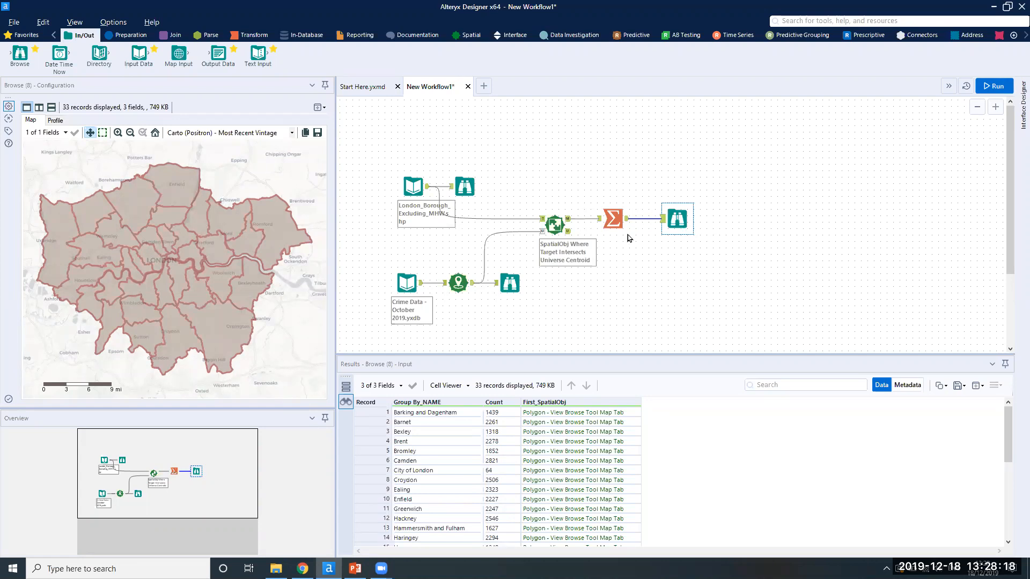
# - Review the Summarize setup and examine its Browse results, highlighting Barking and Dagenham, then Brent on the map
pyautogui.click(612, 219)
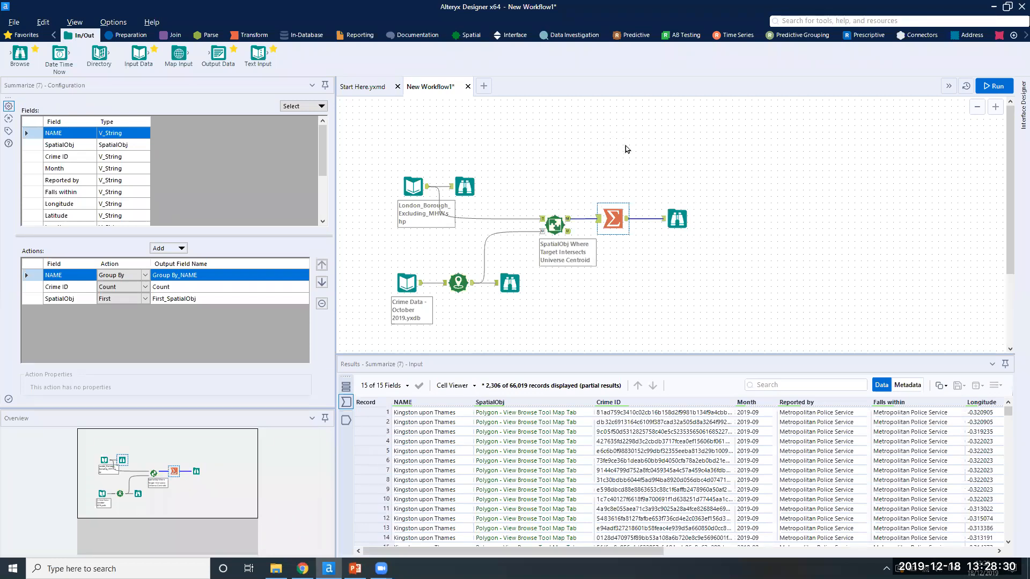
pyautogui.click(677, 215)
pyautogui.click(678, 215)
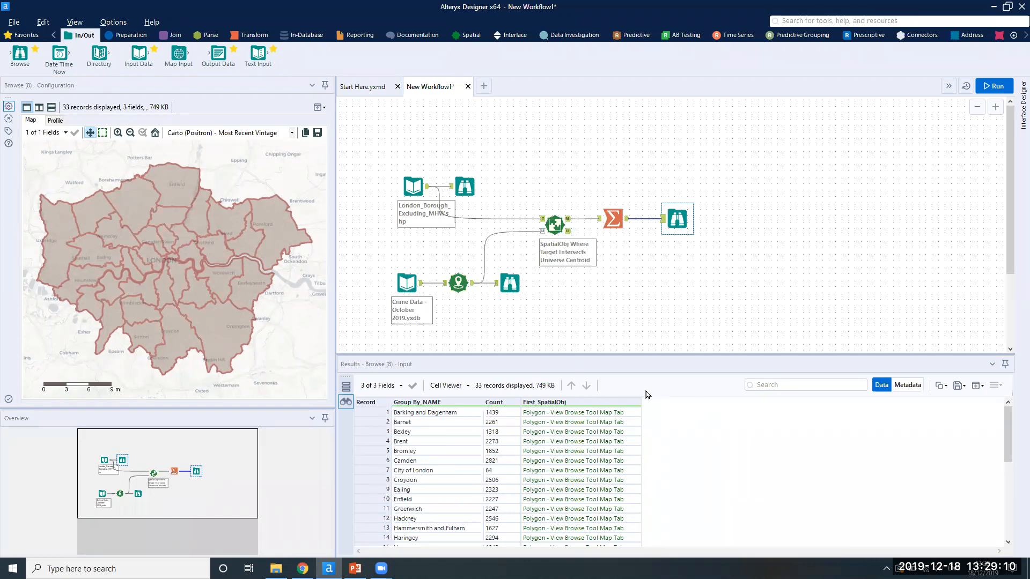
pyautogui.click(463, 413)
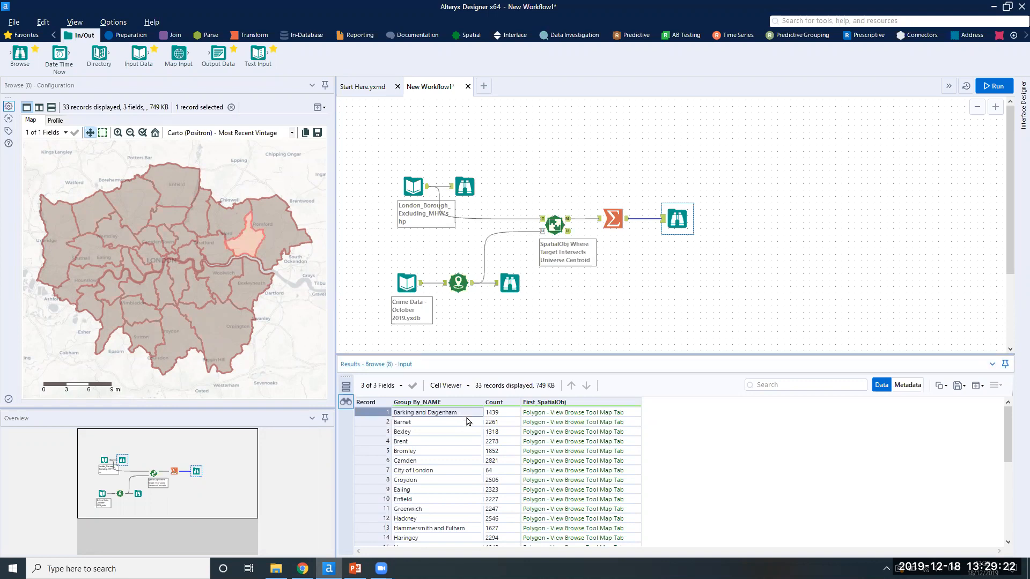
pyautogui.click(495, 441)
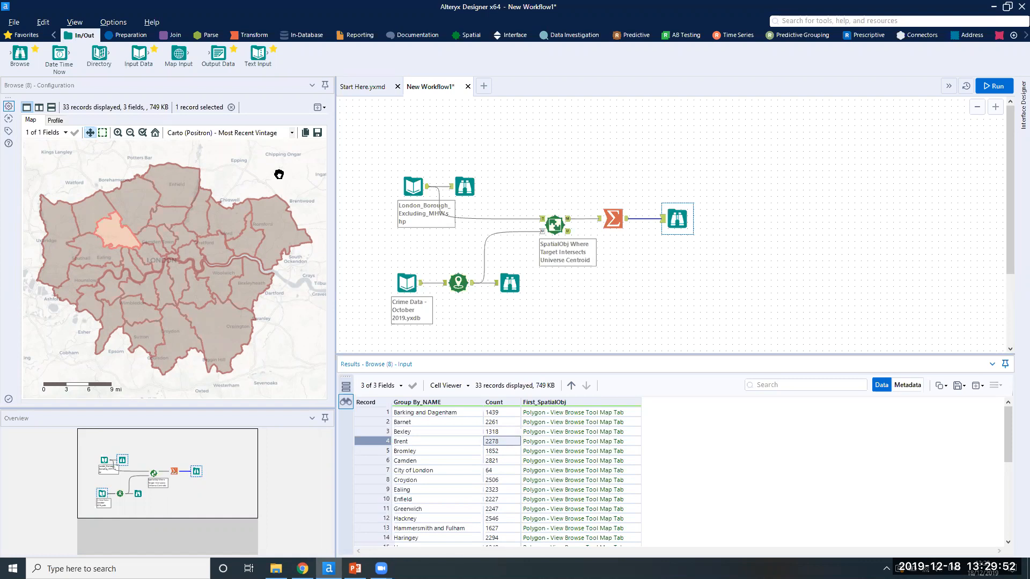
# - Insert a Sort tool between Summarize and Browse, sort by Count in Descending order, and run the workflow
pyautogui.click(131, 36)
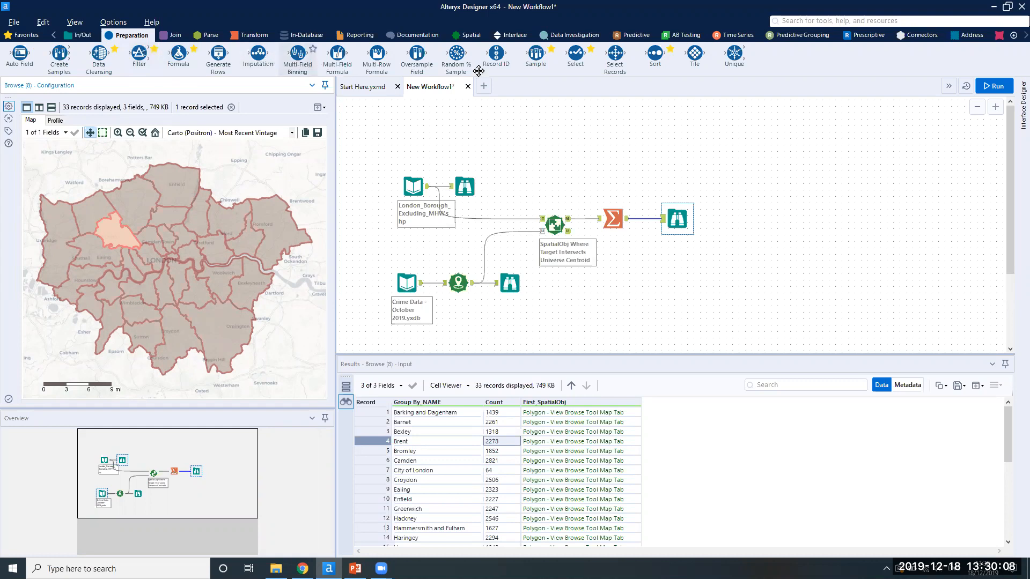
pyautogui.moveTo(654, 60); pyautogui.dragTo(646, 220)
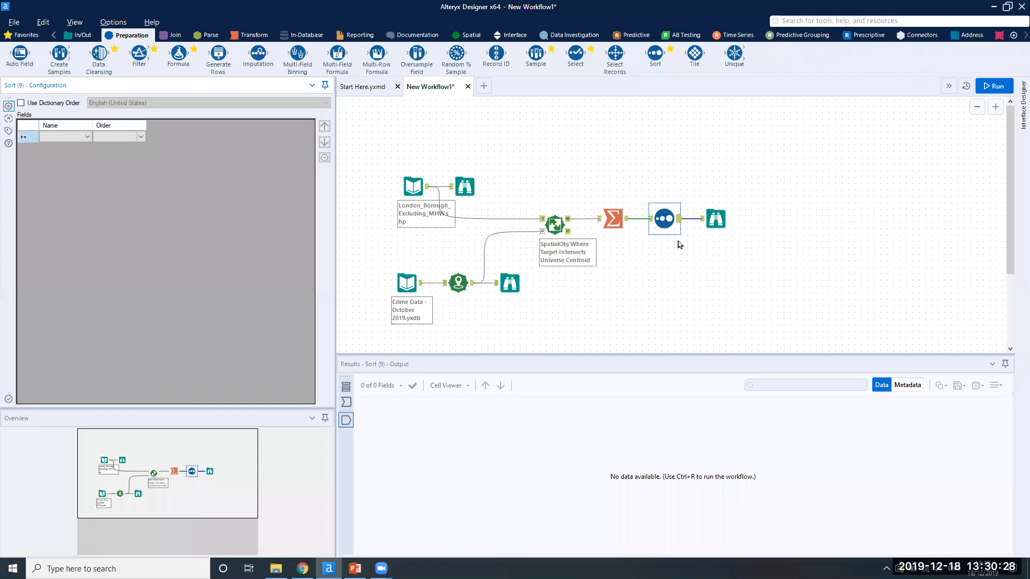
pyautogui.click(87, 137)
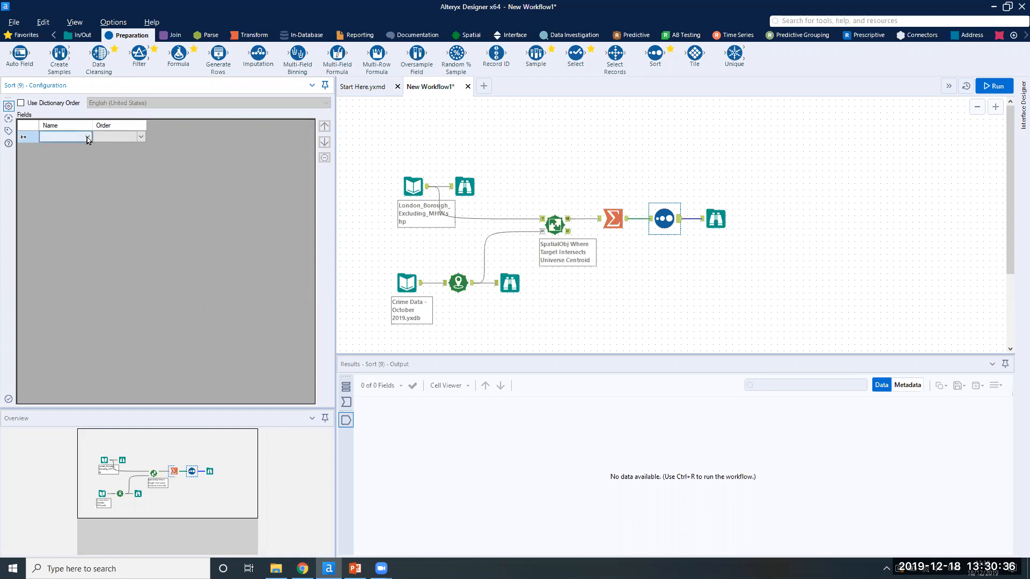
pyautogui.click(87, 137)
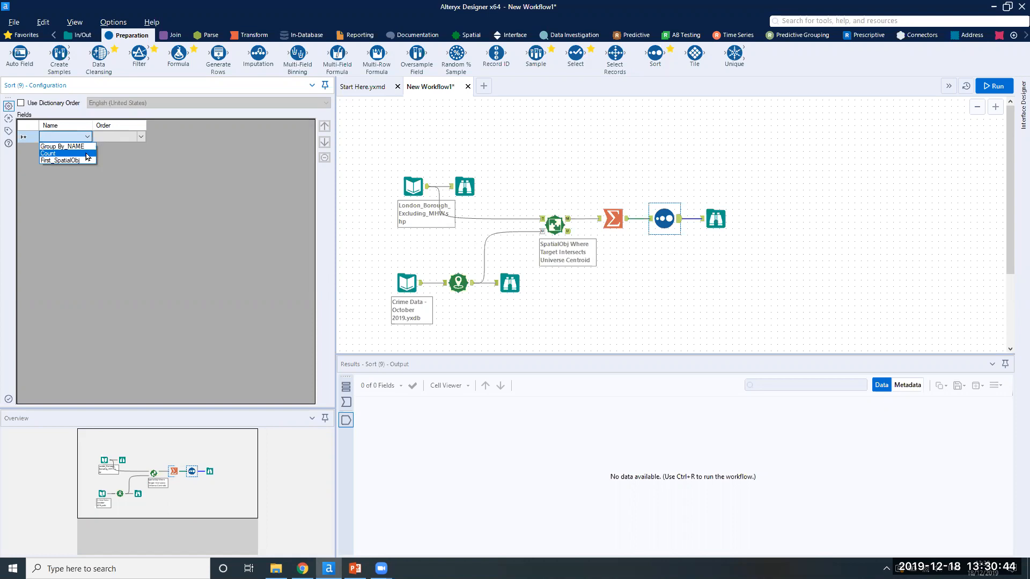
pyautogui.click(86, 153)
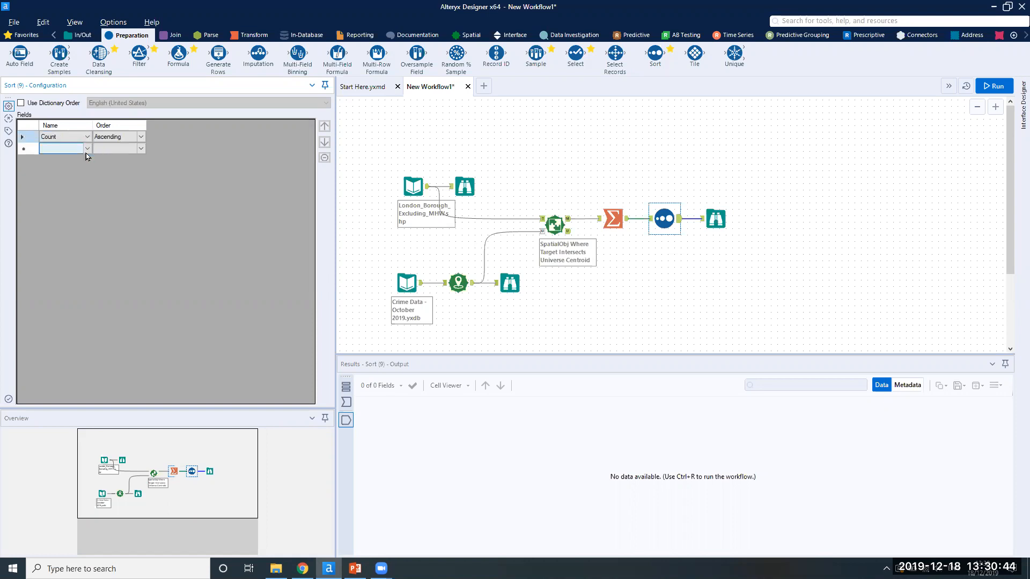
pyautogui.click(130, 140)
pyautogui.click(137, 137)
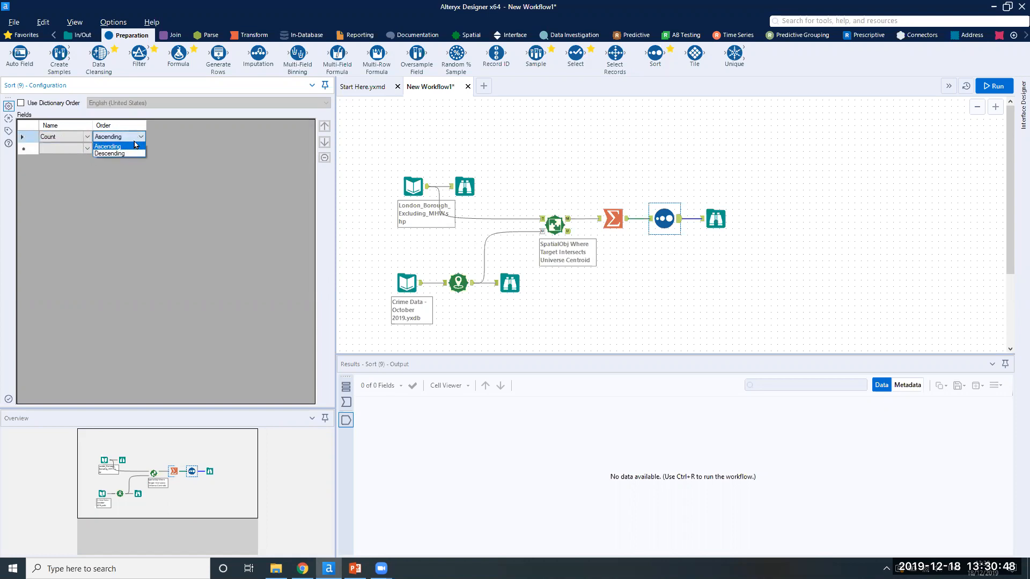
pyautogui.click(124, 153)
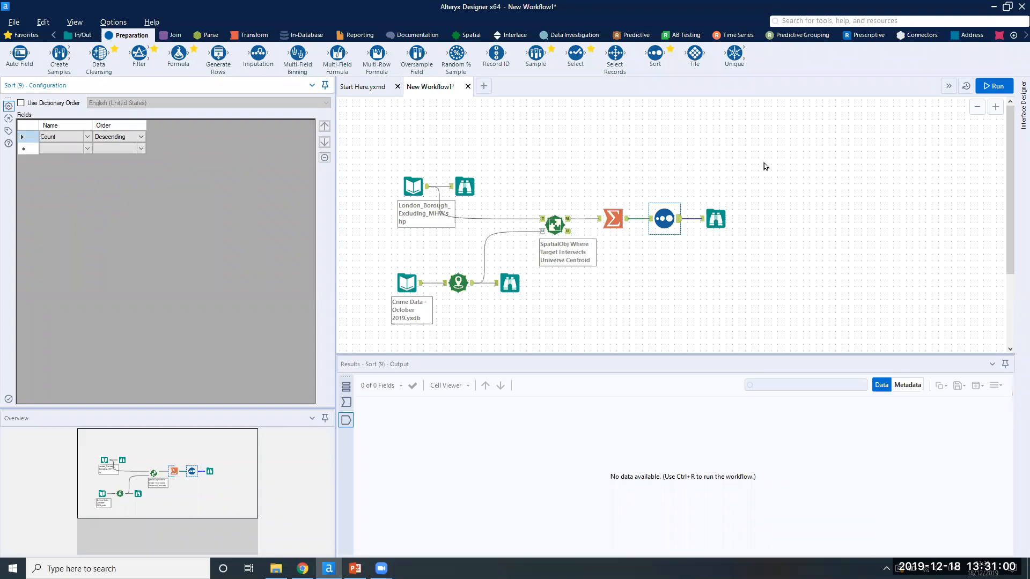
pyautogui.click(997, 86)
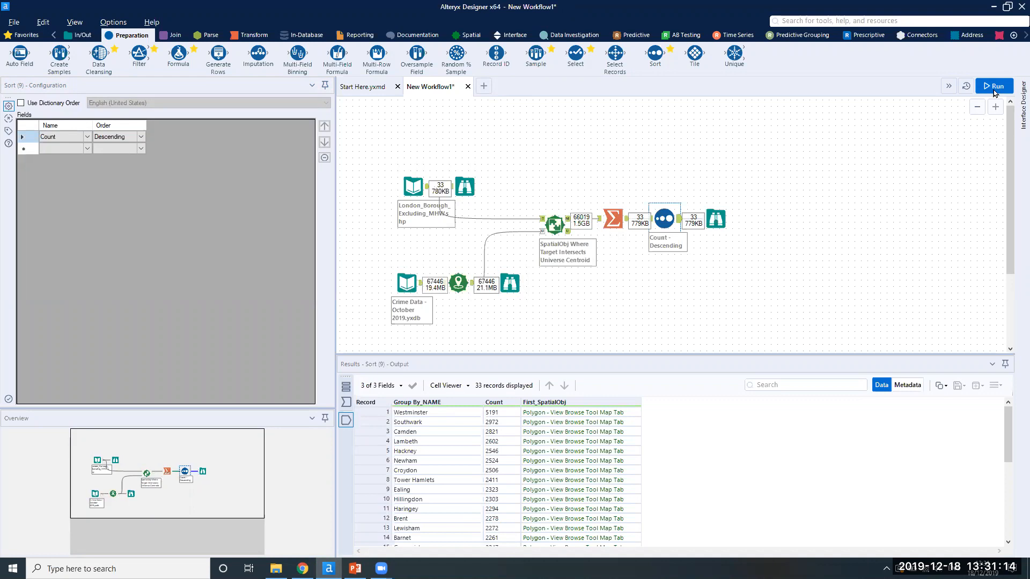
pyautogui.click(993, 87)
# - Examine the sorted borough crime counts in the final Browse, from the highest to the lowest
pyautogui.click(722, 218)
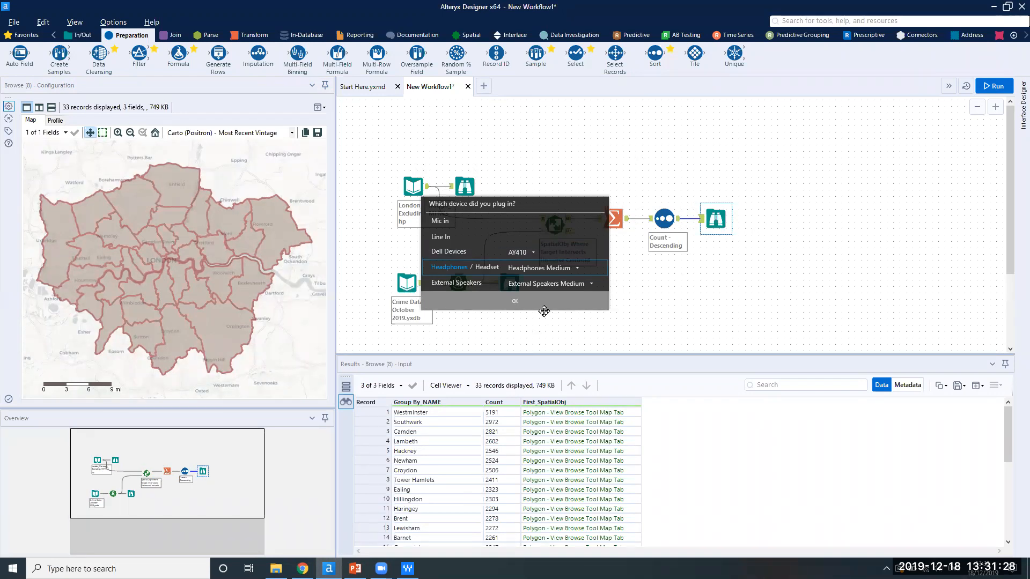
pyautogui.click(544, 311)
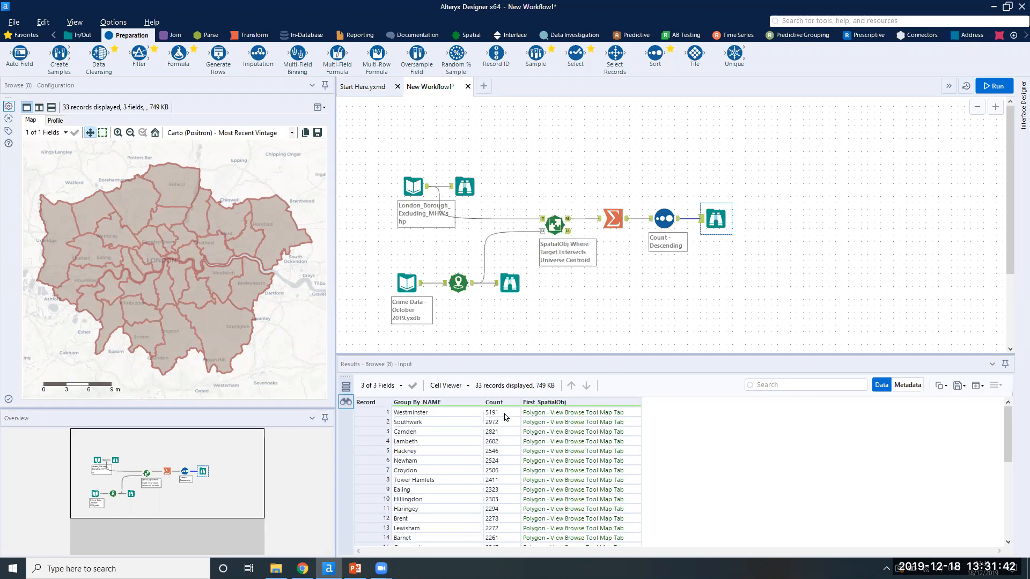
pyautogui.press('ctrl')
pyautogui.press('ctrl')
pyautogui.scroll(-7, 505, 414)
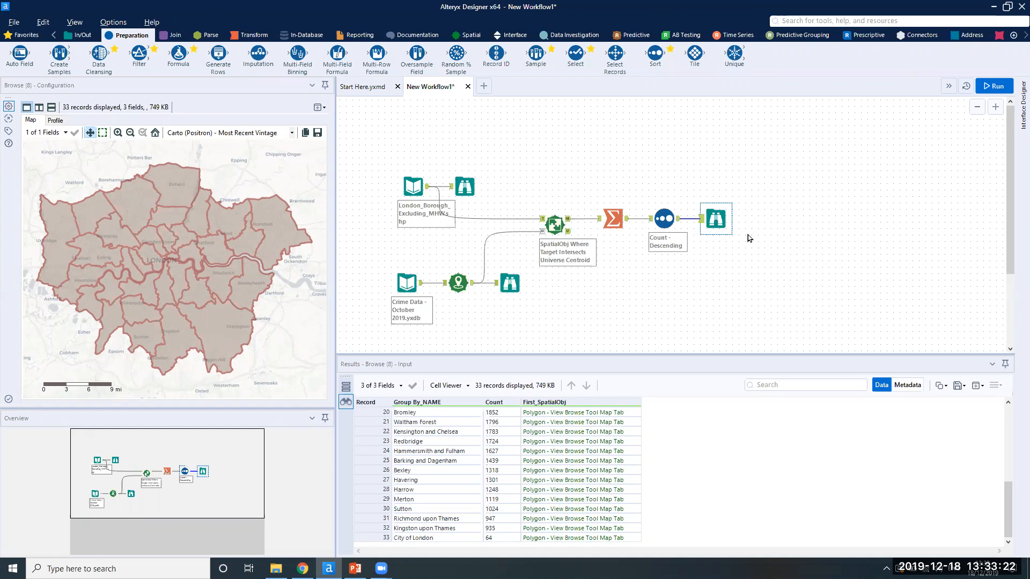
# - Create a new workflow and add Crime Data - October 2019.yxdb from the 1. Crime folder as an input
pyautogui.click(483, 89)
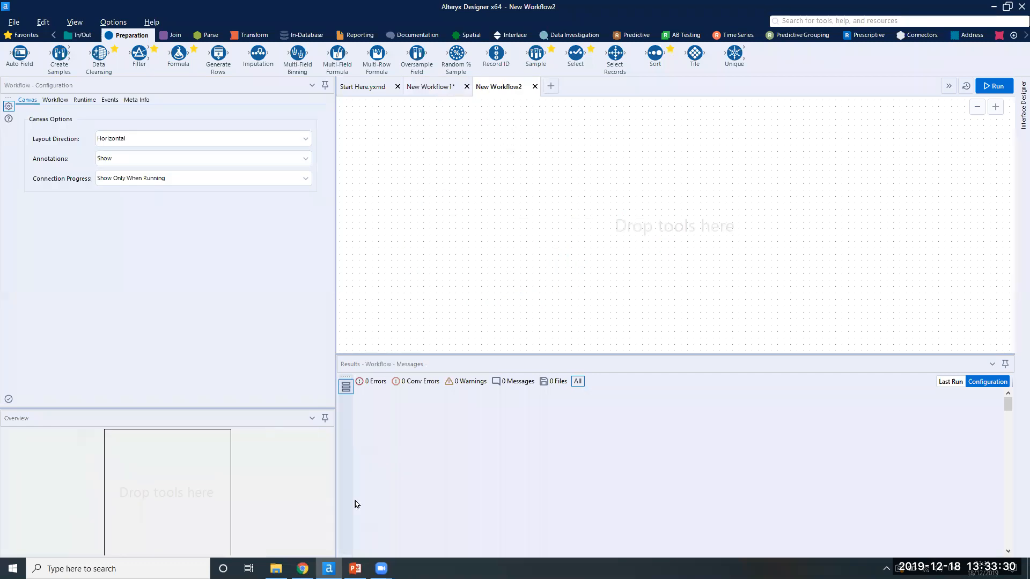
pyautogui.moveTo(276, 568)
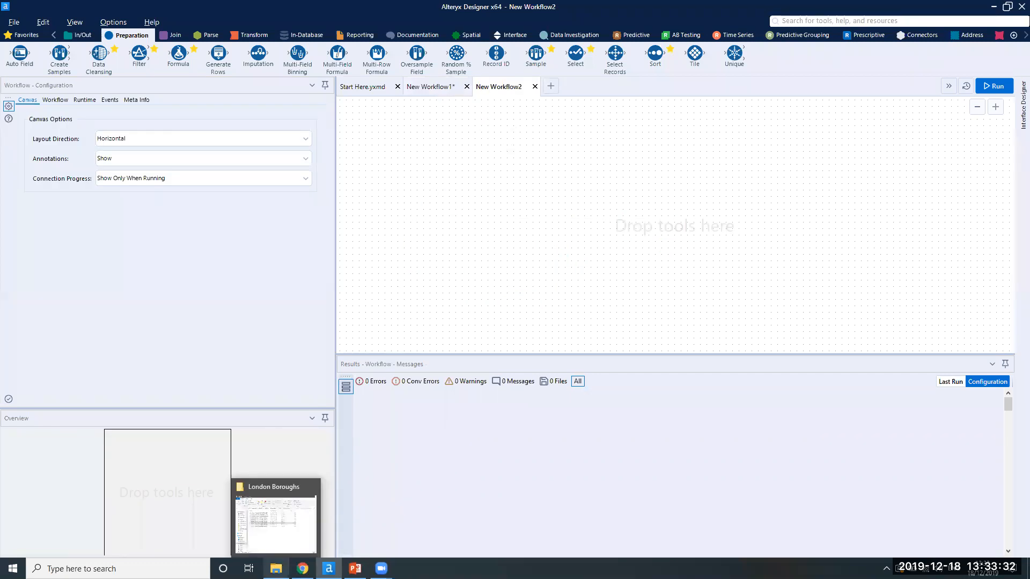
pyautogui.click(276, 567)
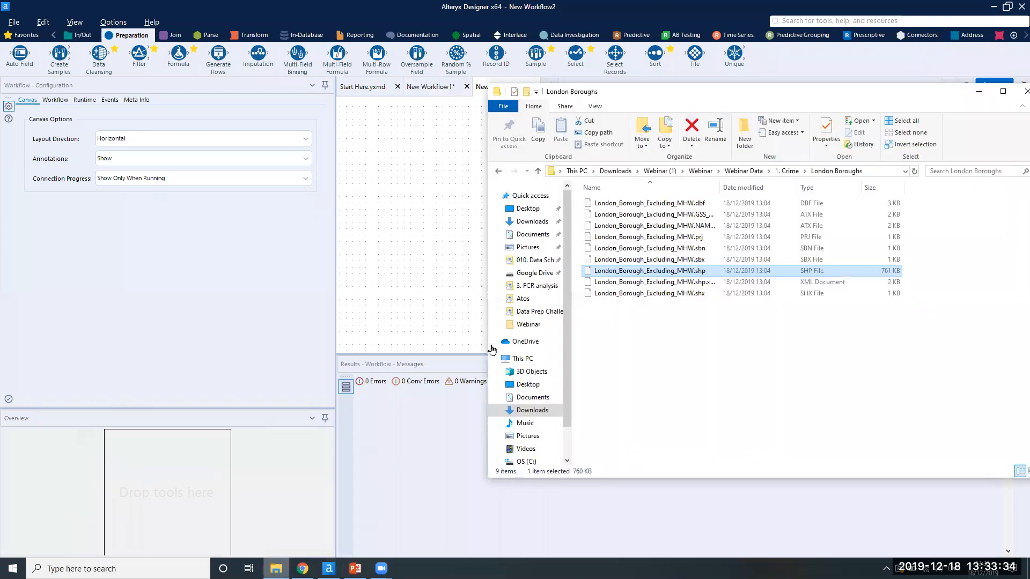
pyautogui.click(787, 171)
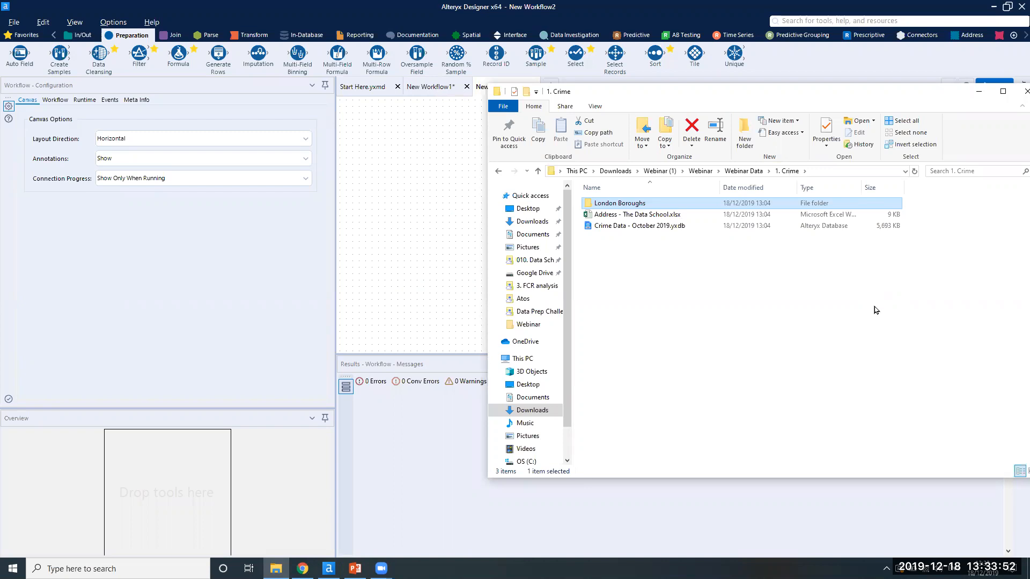
pyautogui.click(674, 232)
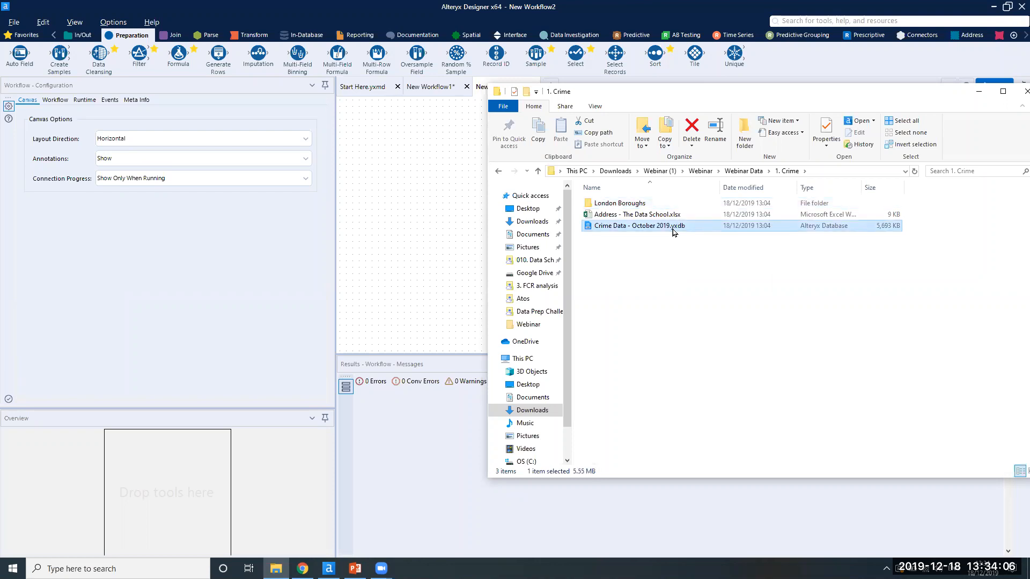
pyautogui.moveTo(674, 232); pyautogui.dragTo(404, 285)
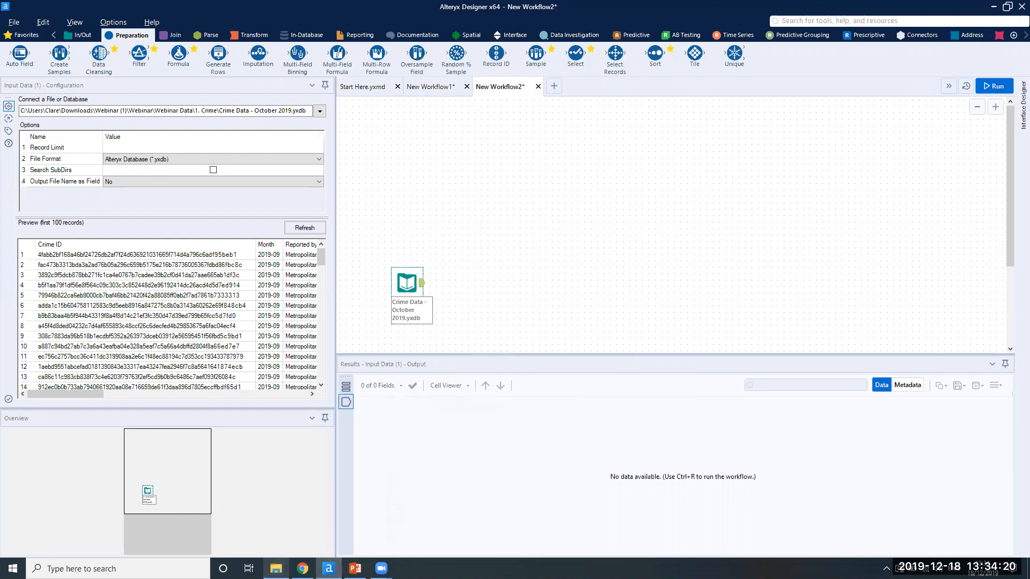
# - Add Address - The Data School.xlsx as a second input above the crime data, using Sheet1
pyautogui.click(275, 568)
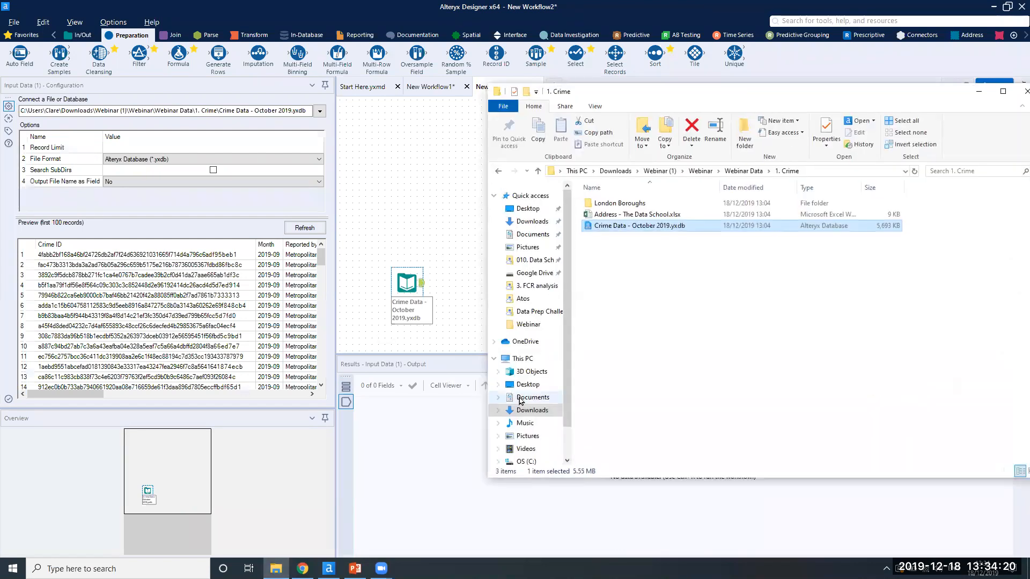
pyautogui.click(693, 214)
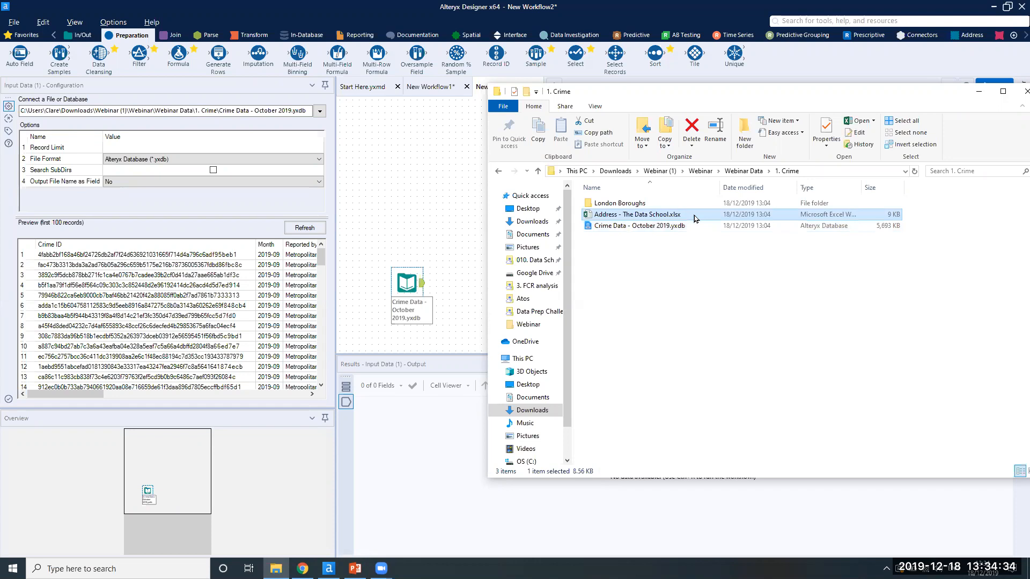
pyautogui.moveTo(694, 215); pyautogui.dragTo(407, 194)
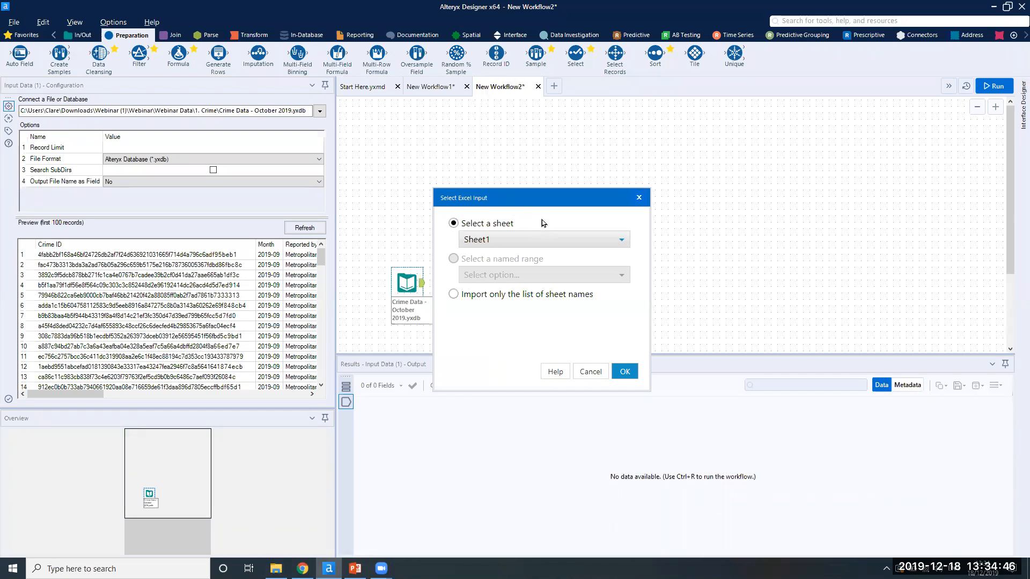
pyautogui.click(508, 240)
pyautogui.click(508, 239)
pyautogui.click(625, 371)
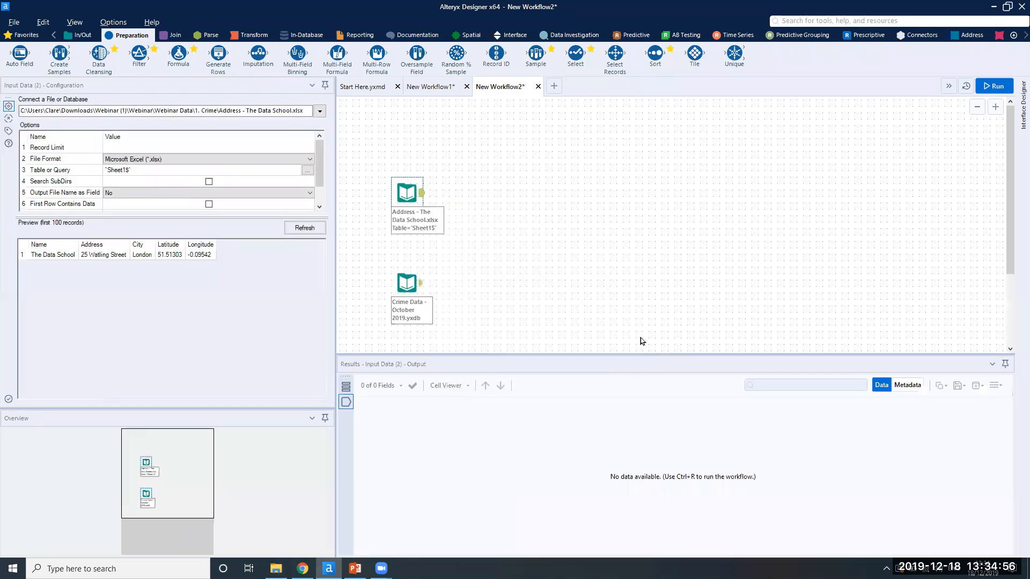
# - Run the workflow and examine the output records of the address and crime data inputs
pyautogui.click(985, 87)
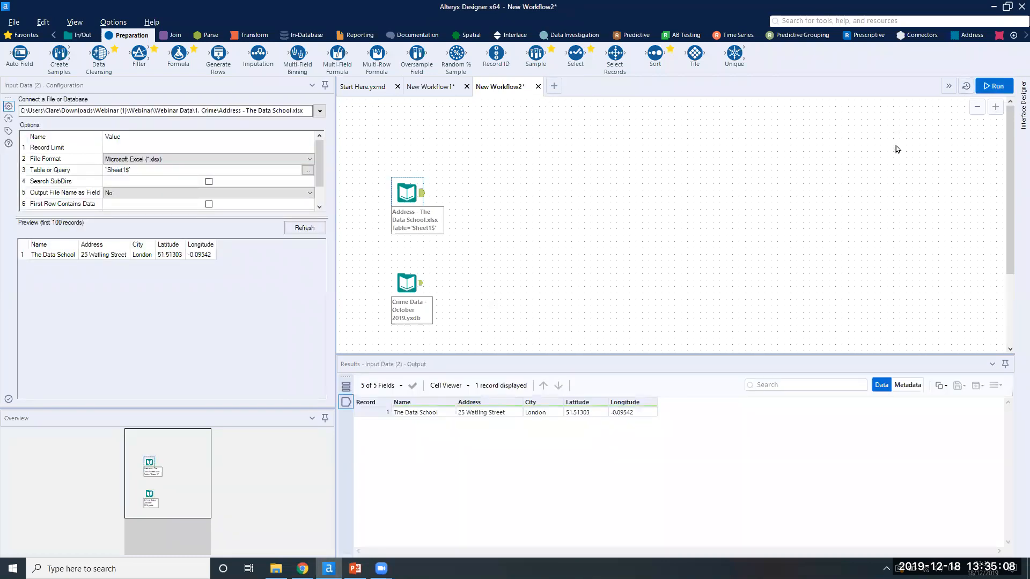
pyautogui.click(421, 281)
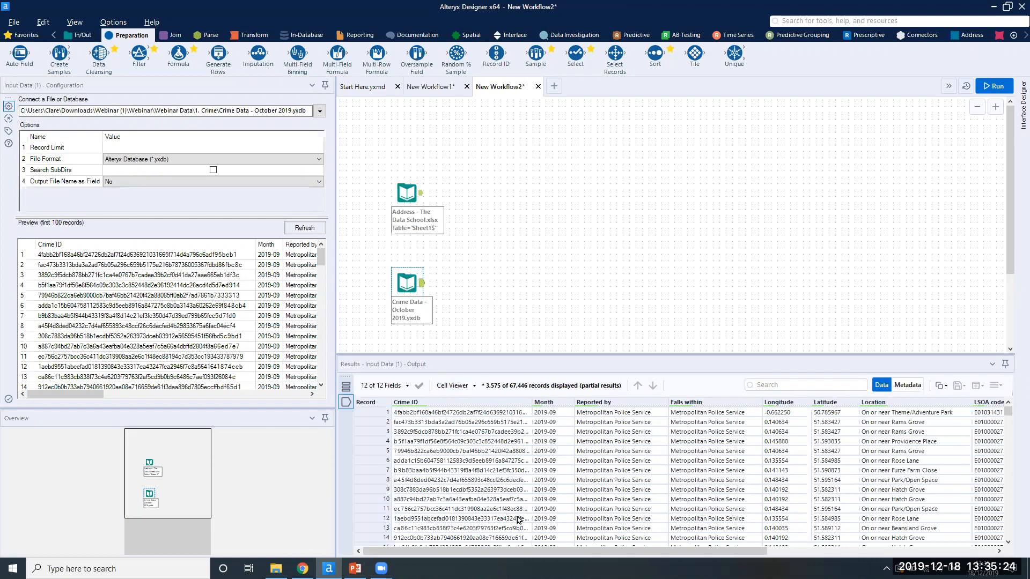
pyautogui.click(421, 194)
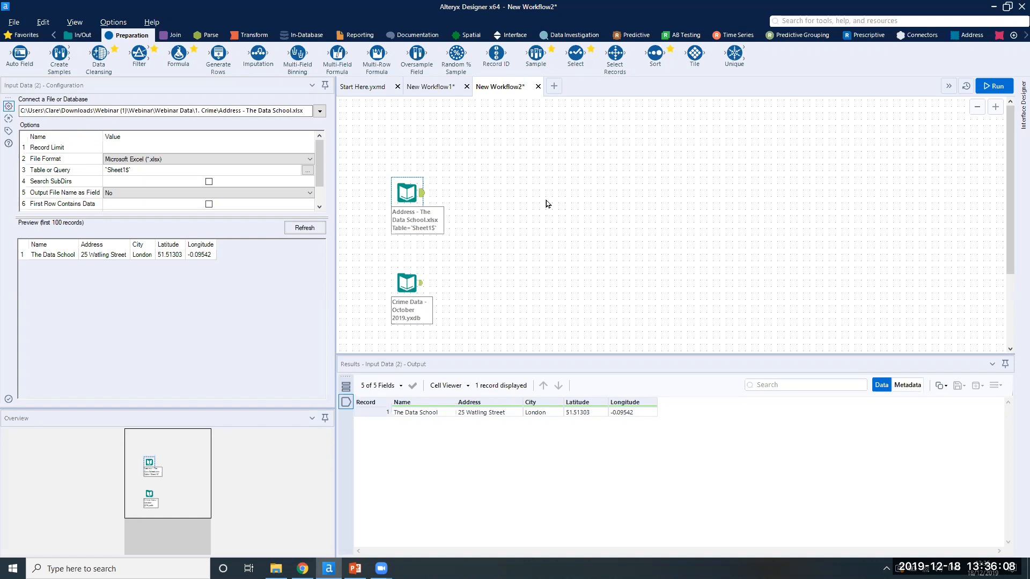
# - Connect a Create Points tool to each of the address and crime data inputs, using Longitude and Latitude
pyautogui.click(472, 35)
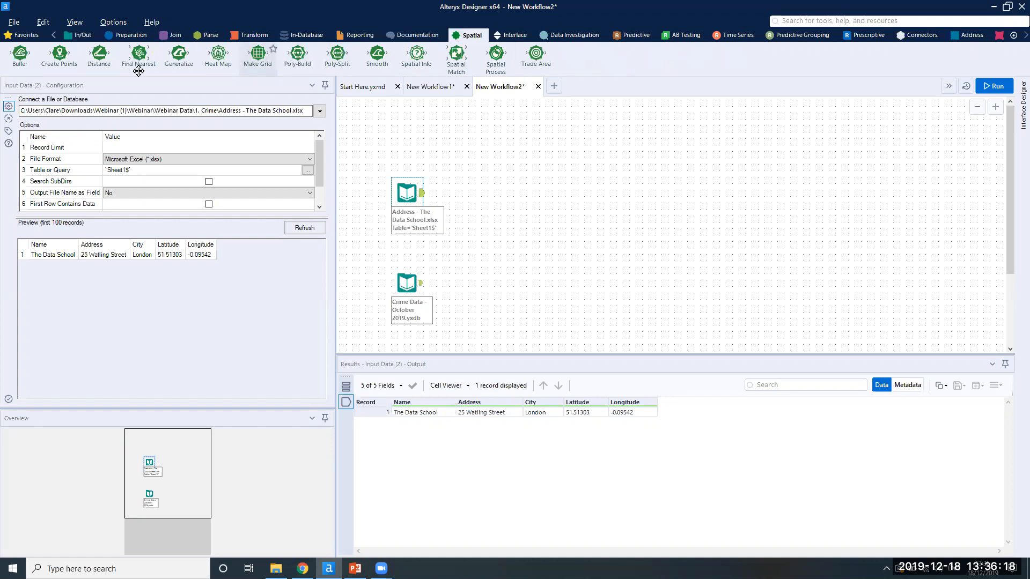
pyautogui.moveTo(59, 56); pyautogui.dragTo(465, 194)
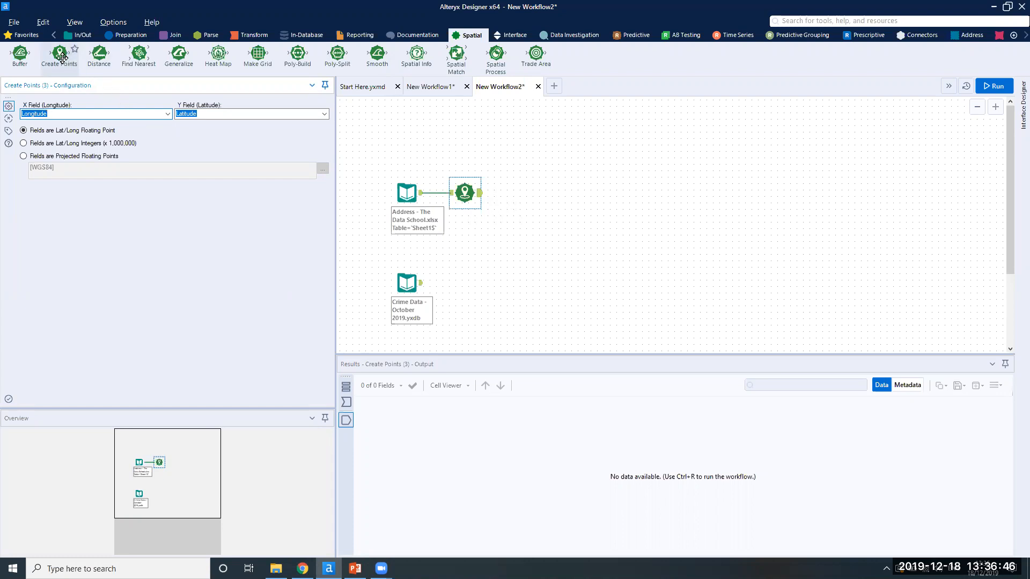
pyautogui.moveTo(63, 58); pyautogui.dragTo(464, 284)
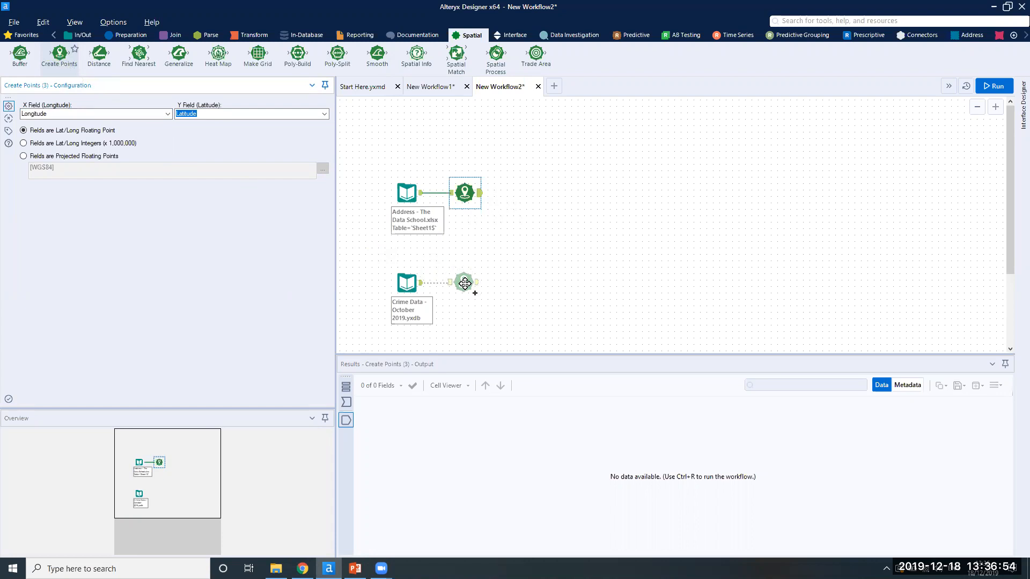
pyautogui.moveTo(464, 283); pyautogui.dragTo(463, 283)
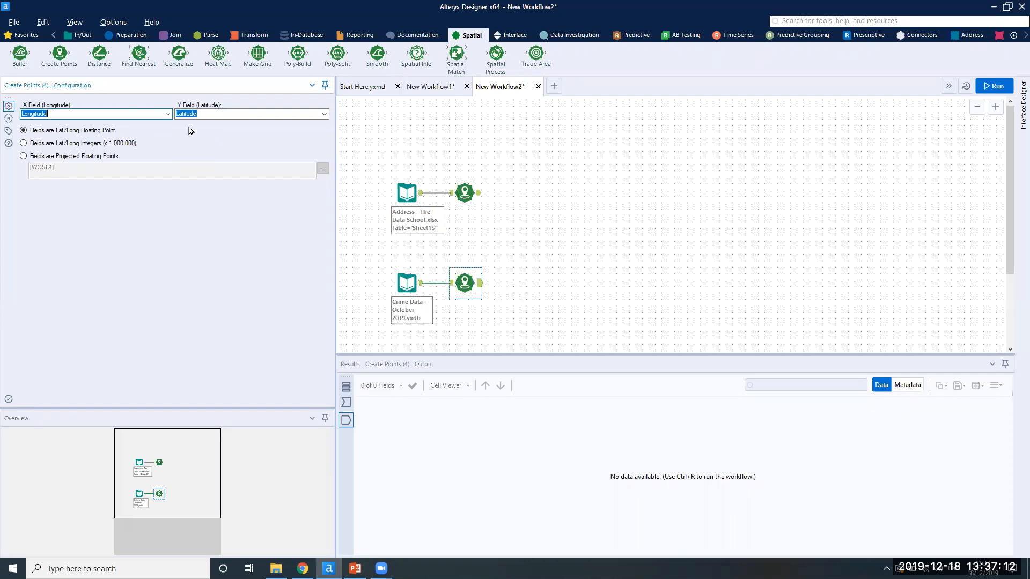
# - Add a Browse tool after the address branch's Create Points and run the workflow to view the point on the map
pyautogui.click(83, 37)
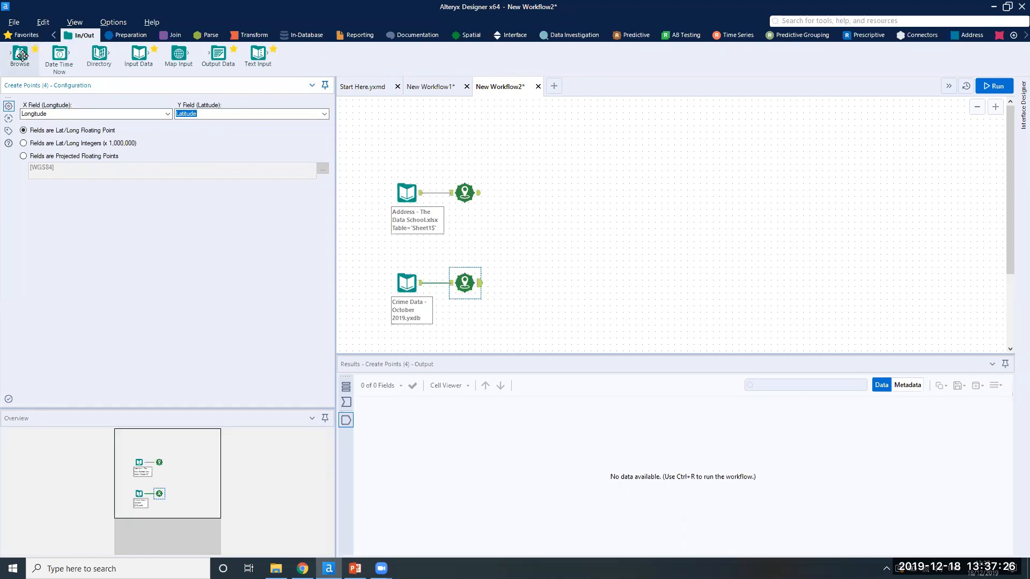
pyautogui.moveTo(21, 55); pyautogui.dragTo(529, 192)
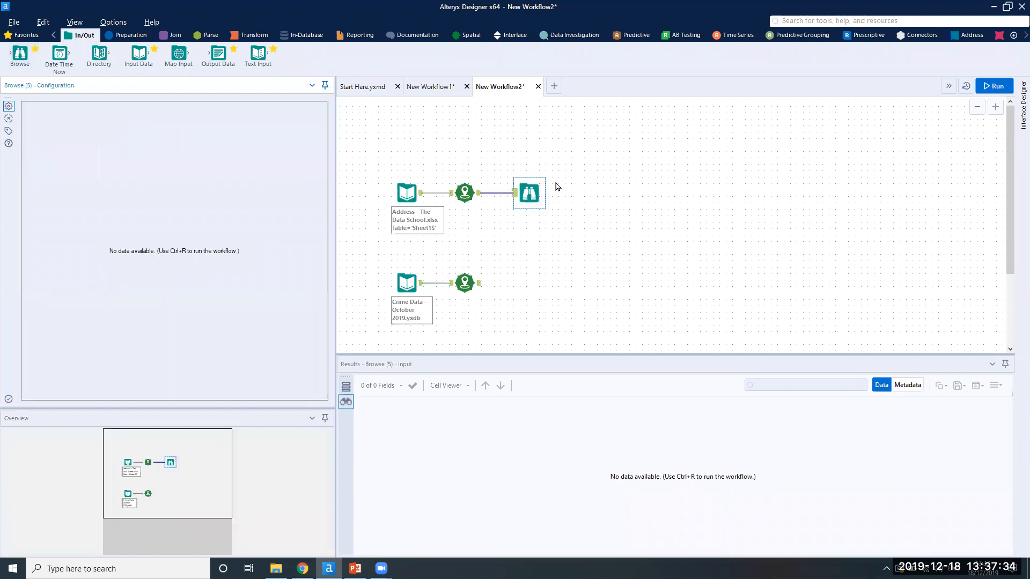
pyautogui.click(989, 88)
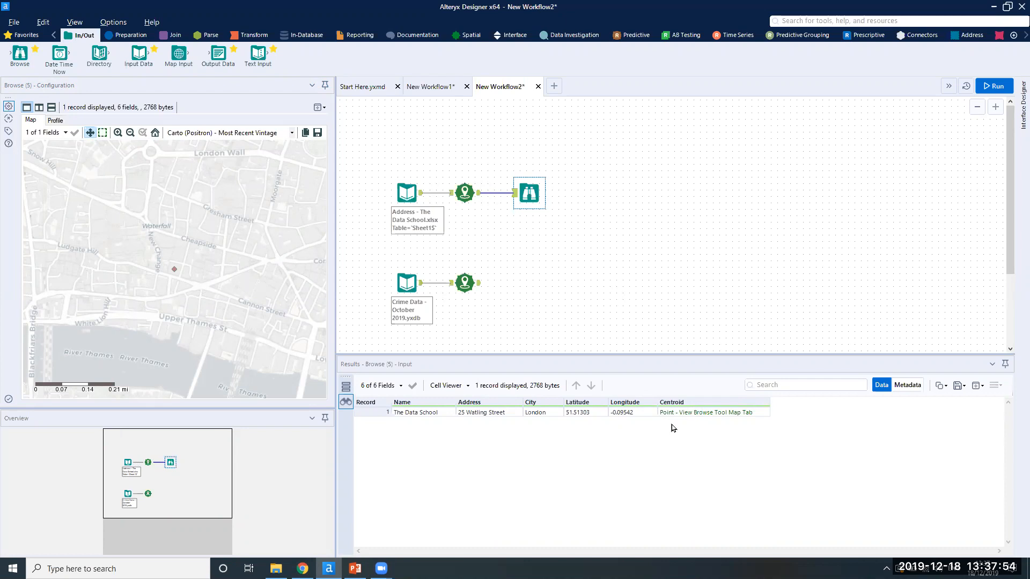
pyautogui.click(148, 290)
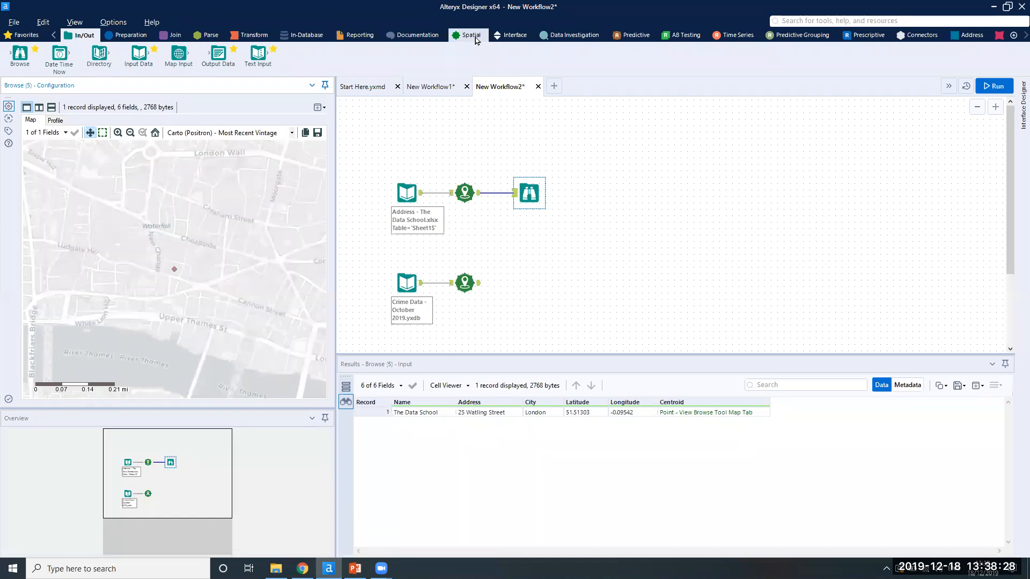
# - Insert a Trade Area tool before the Browse with a 1.0 mile radius around Centroid, and run the workflow to view it
pyautogui.click(475, 37)
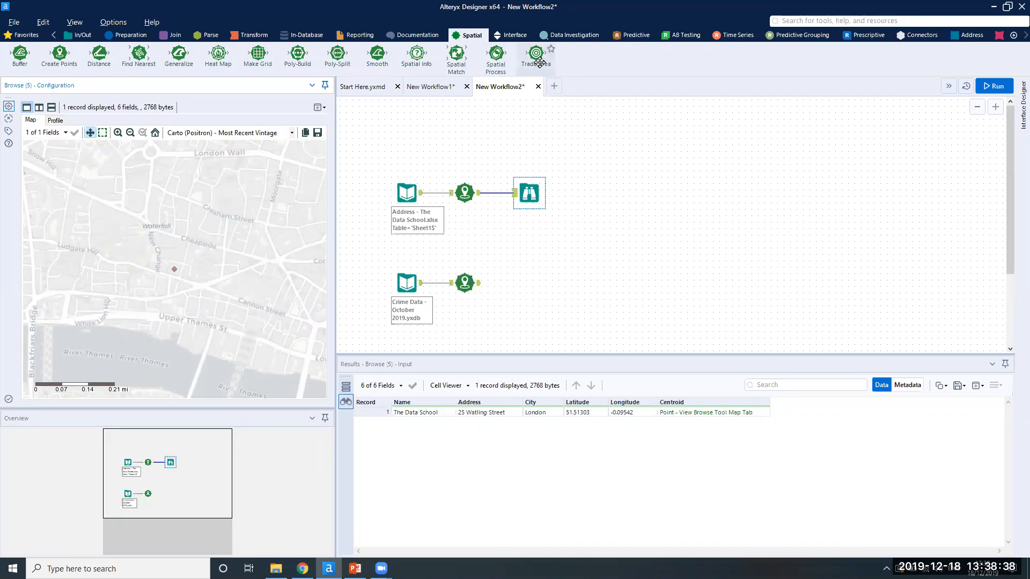
pyautogui.moveTo(539, 62); pyautogui.dragTo(498, 193)
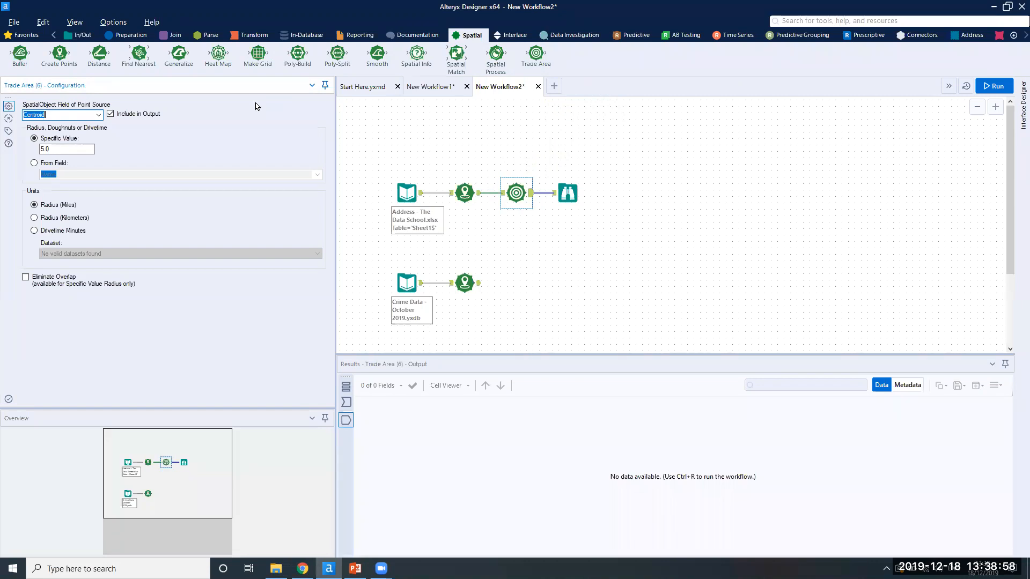
pyautogui.click(99, 115)
pyautogui.click(99, 117)
pyautogui.click(45, 149)
pyautogui.write('1')
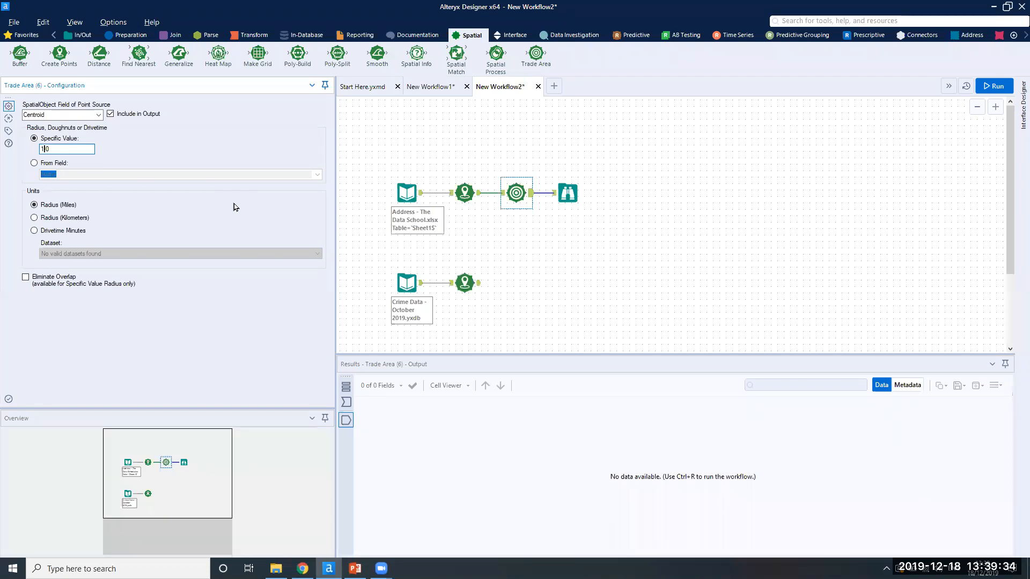
pyautogui.click(996, 86)
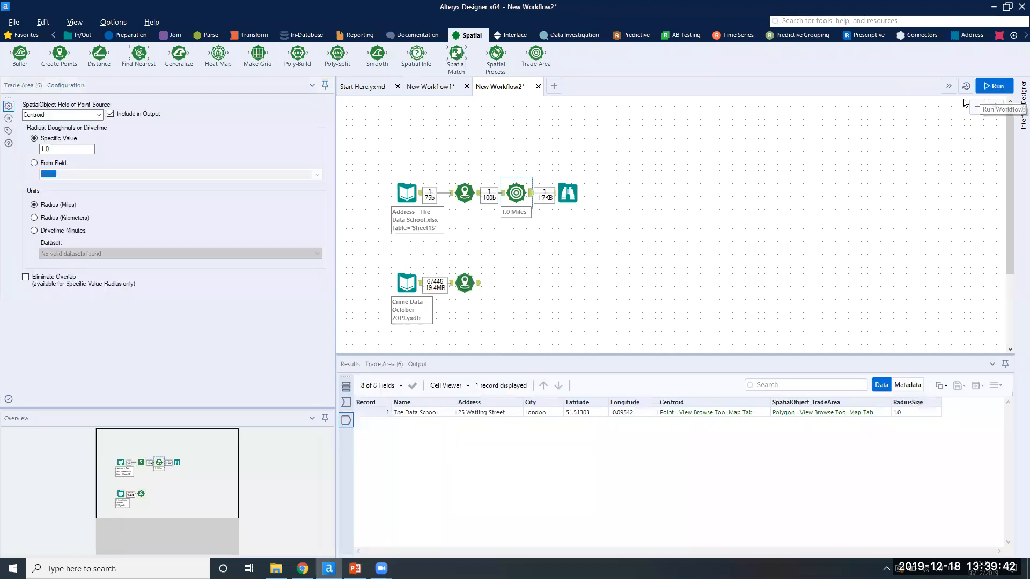
pyautogui.click(575, 189)
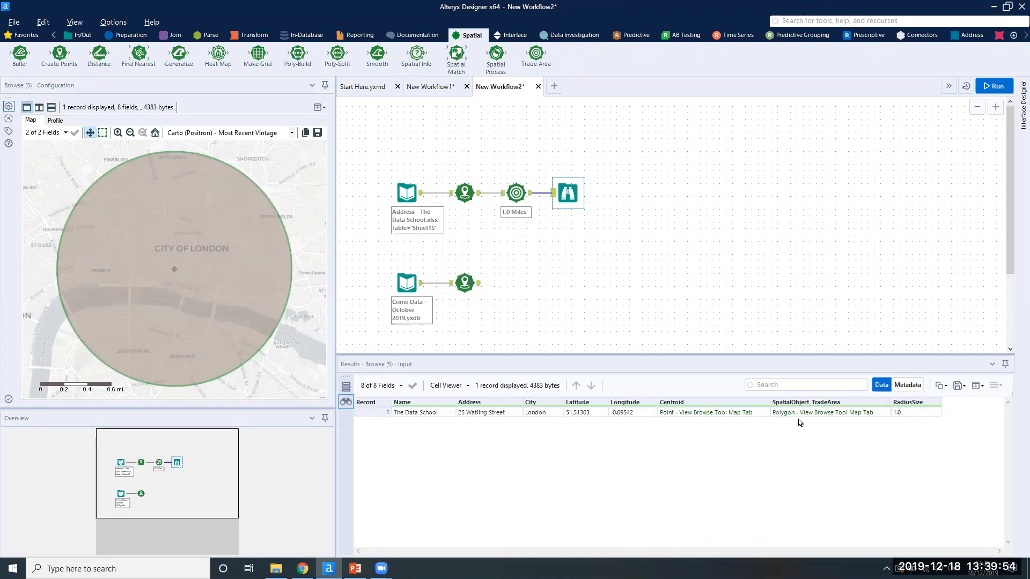
# - Place an unconnected Spatial Match tool below the Browse tool, between the address and crime branches
pyautogui.press('ctrl')
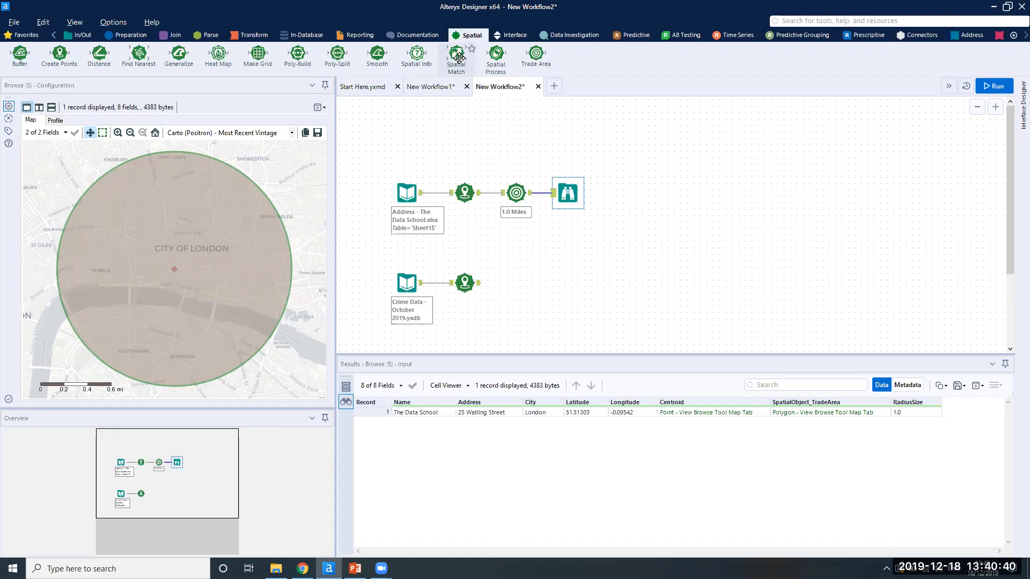
pyautogui.moveTo(458, 57); pyautogui.dragTo(589, 249)
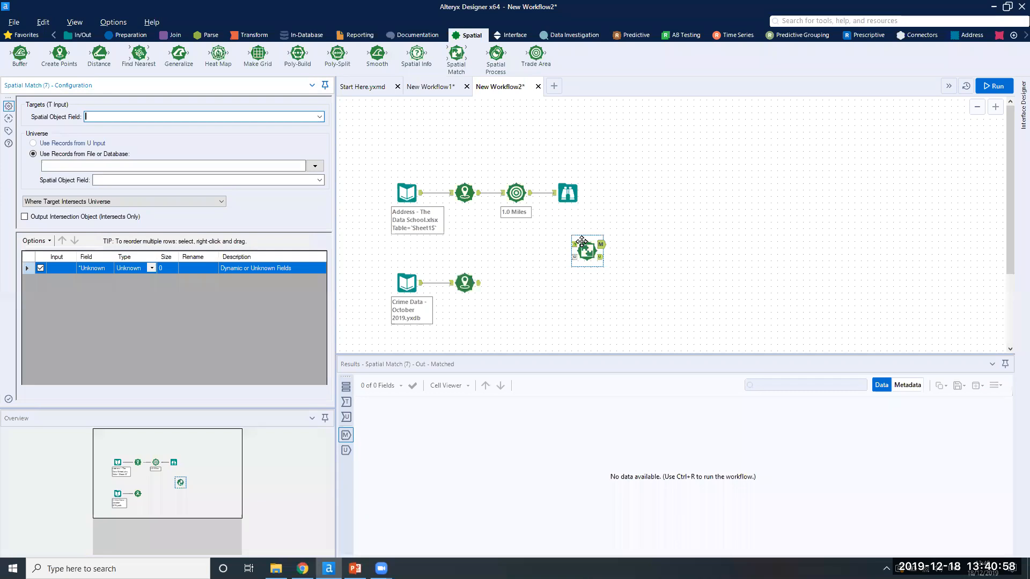
pyautogui.keyDown('ctrl'); pyautogui.click(568, 198); pyautogui.keyUp('ctrl')
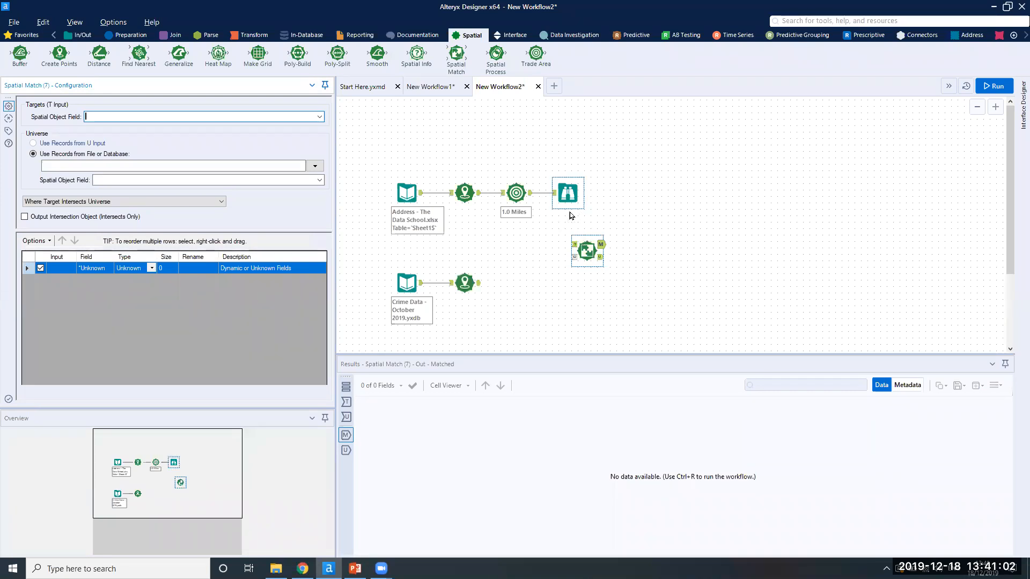
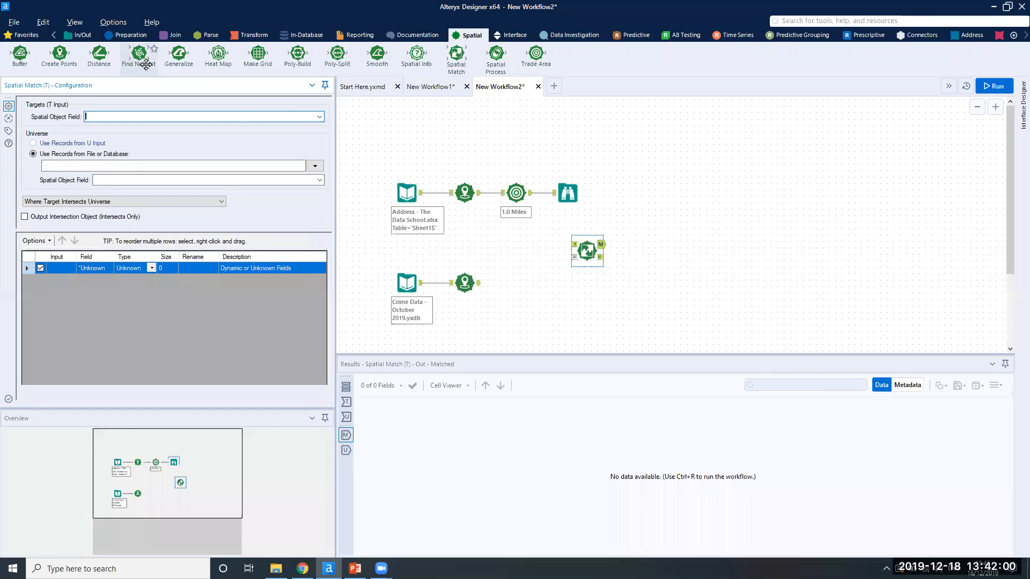
# - Insert a Select tool between Trade Area and Browse and rename the SpatialObject_TradeArea field to "DS Trade Area"
pyautogui.click(133, 41)
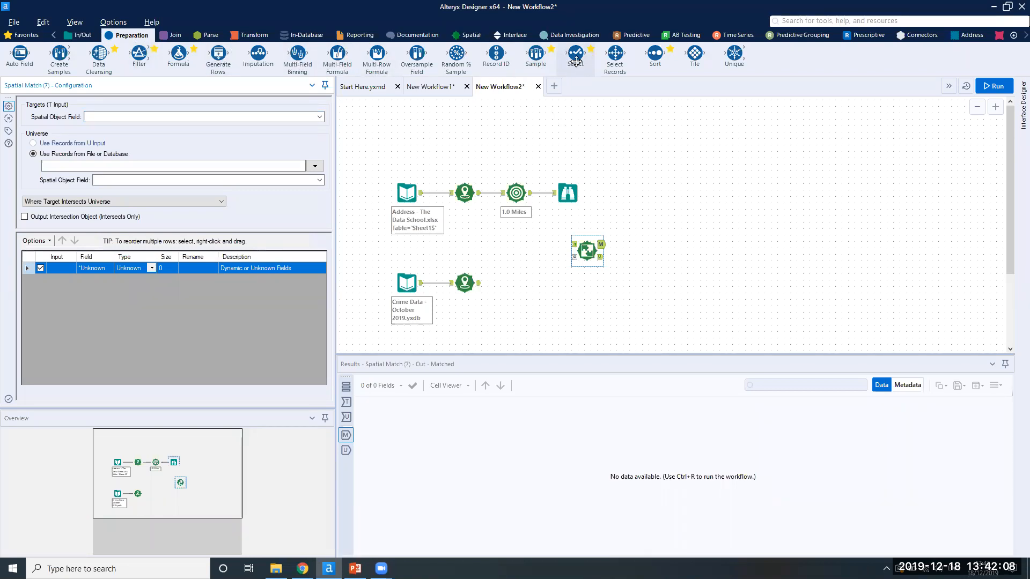
pyautogui.moveTo(576, 63); pyautogui.dragTo(542, 196)
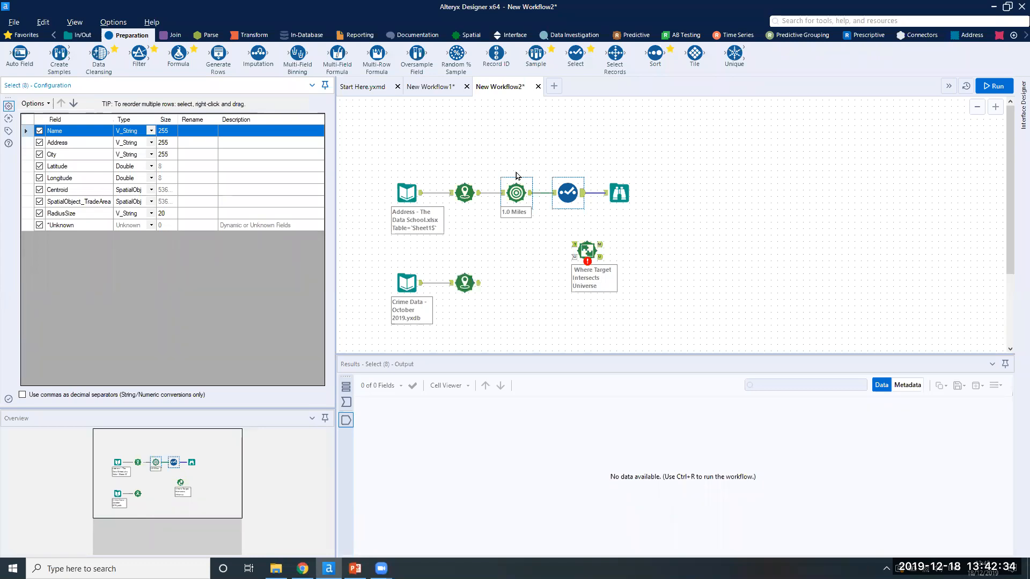
pyautogui.click(196, 201)
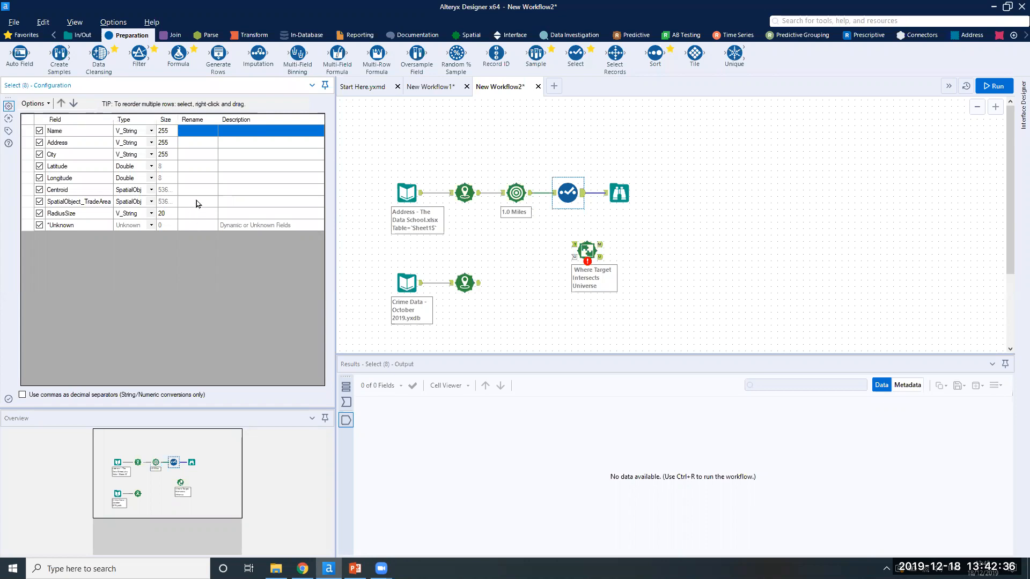
pyautogui.write('DS ')
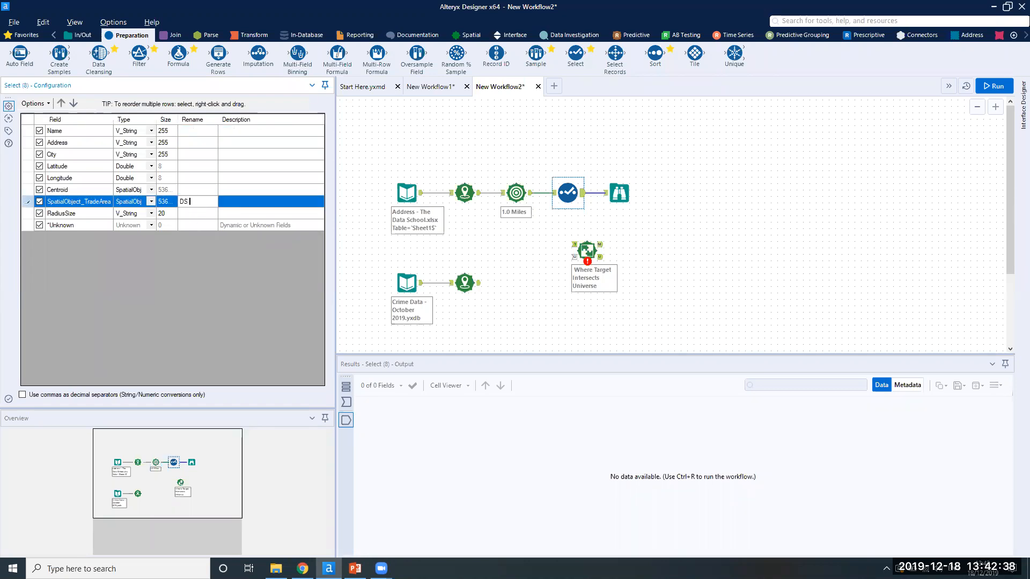
pyautogui.write('Trade Area')
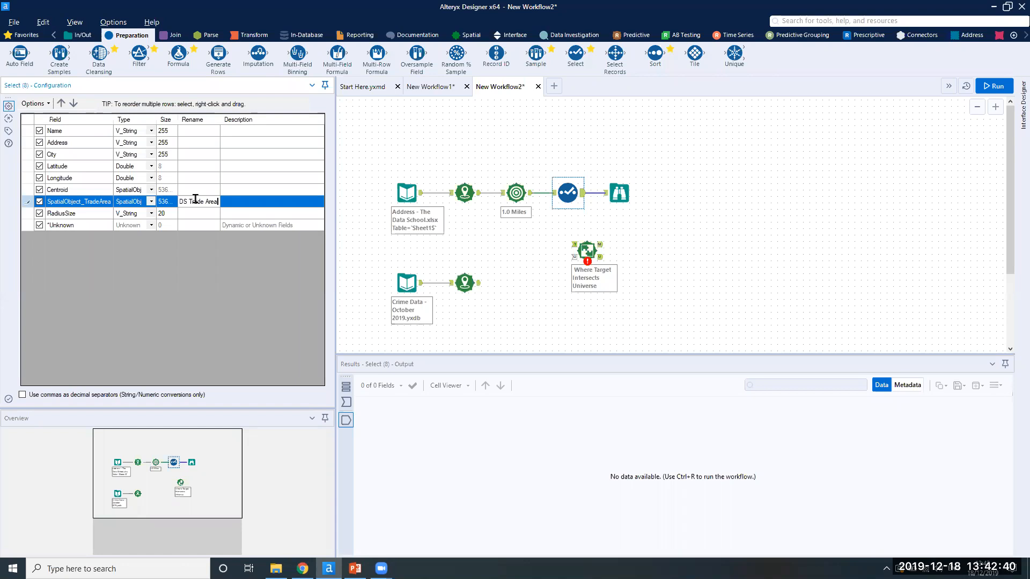
# - Insert a Select tool after the crime branch's Create Points and delete its automatic connection to the Spatial Match tool
pyautogui.press('Return')
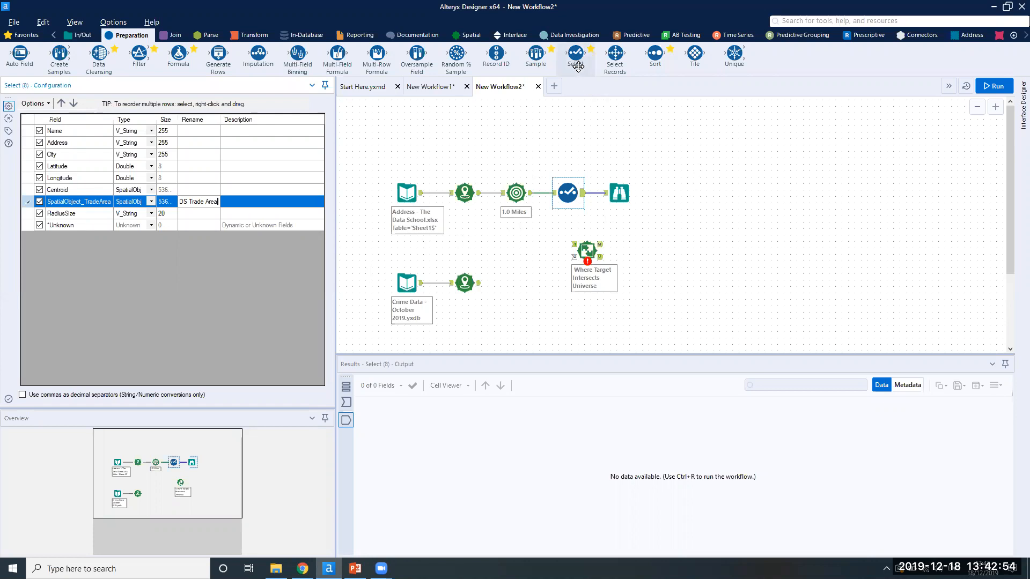
pyautogui.moveTo(577, 65); pyautogui.dragTo(509, 283)
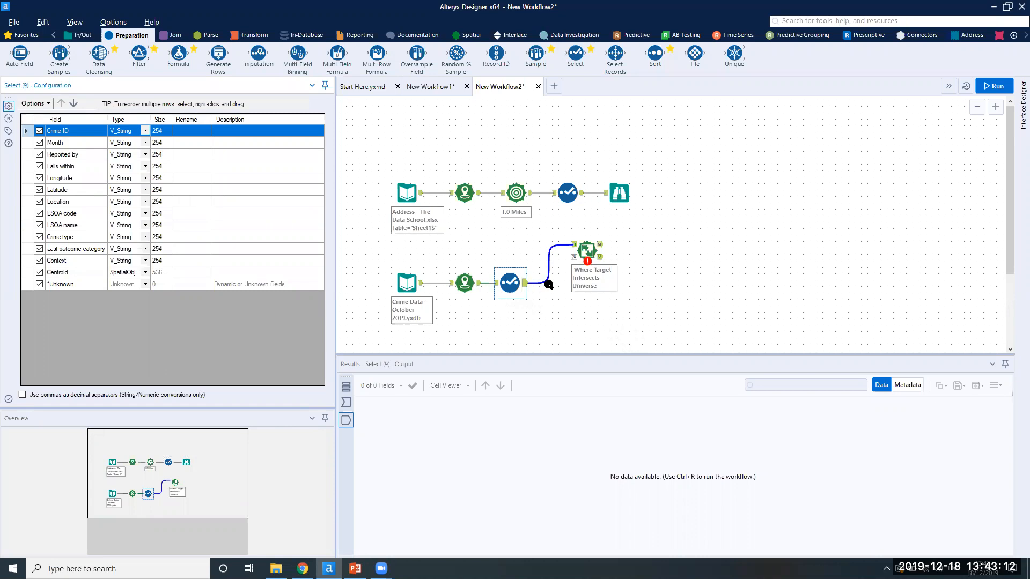
pyautogui.click(545, 285)
pyautogui.rightClick(544, 285)
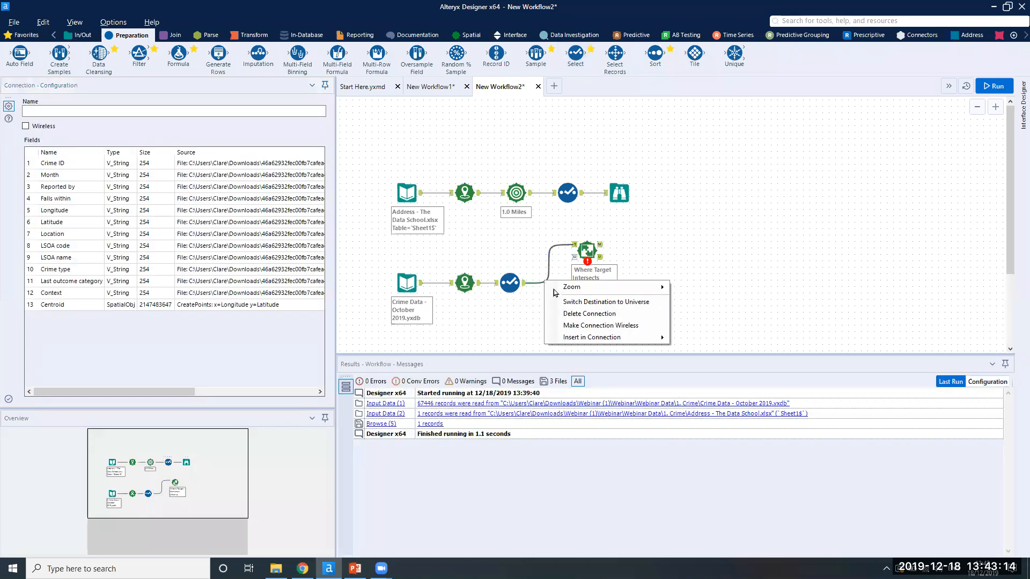
pyautogui.click(580, 314)
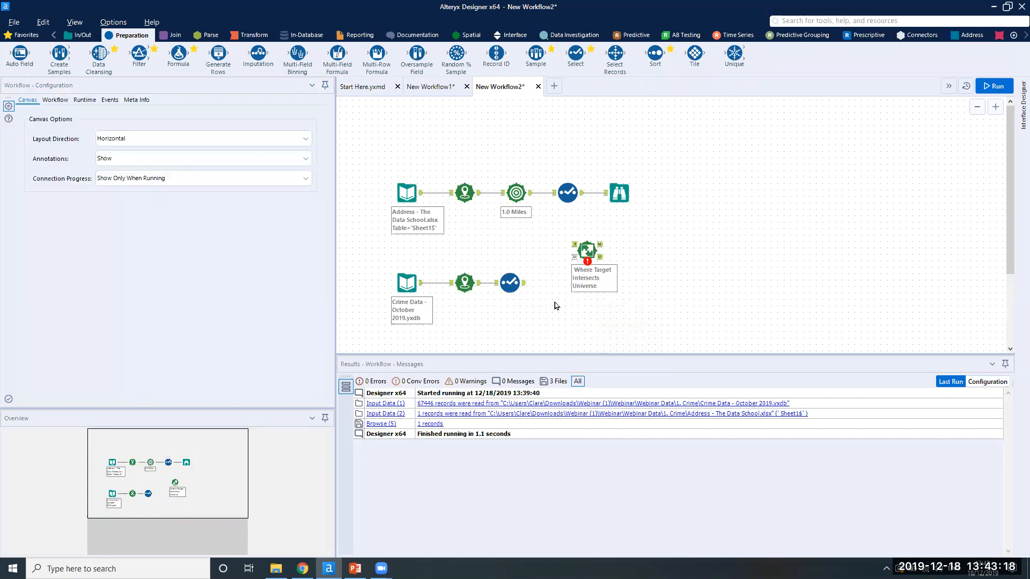
# - Rename the Centroid field to "Crime Points" in the crime branch's Select tool
pyautogui.click(514, 285)
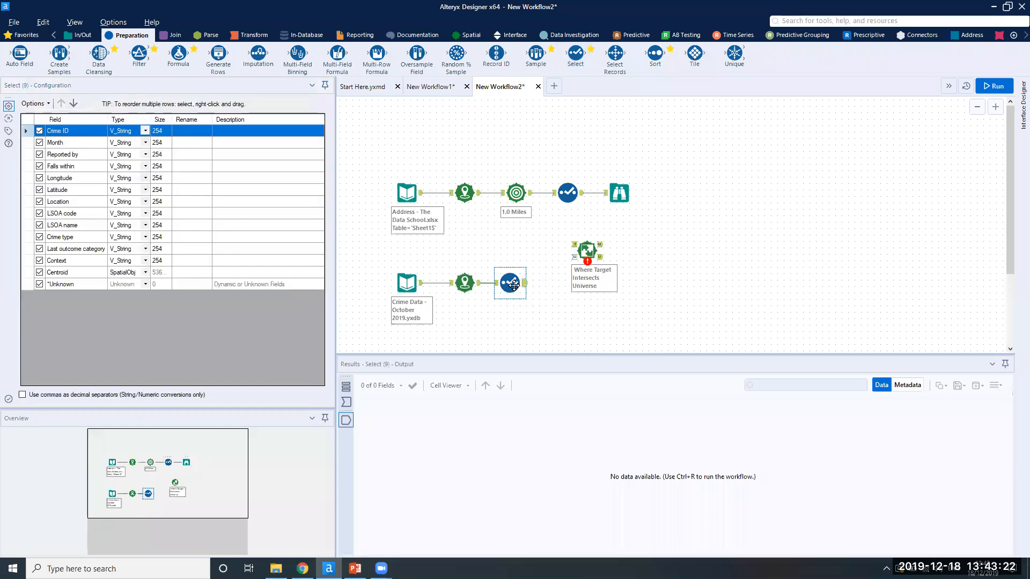
pyautogui.click(191, 275)
pyautogui.write('Crime Po')
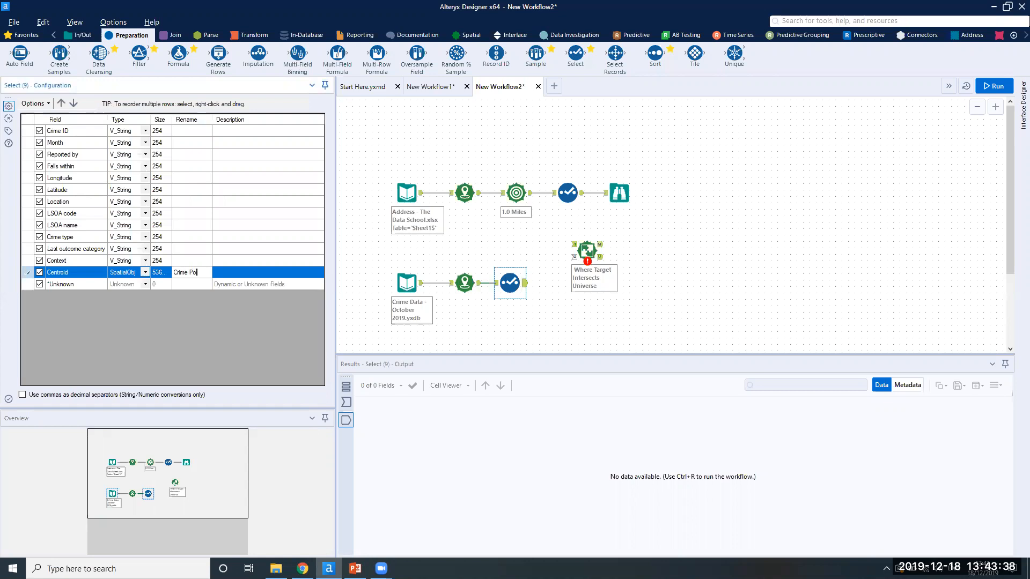
pyautogui.write('ints')
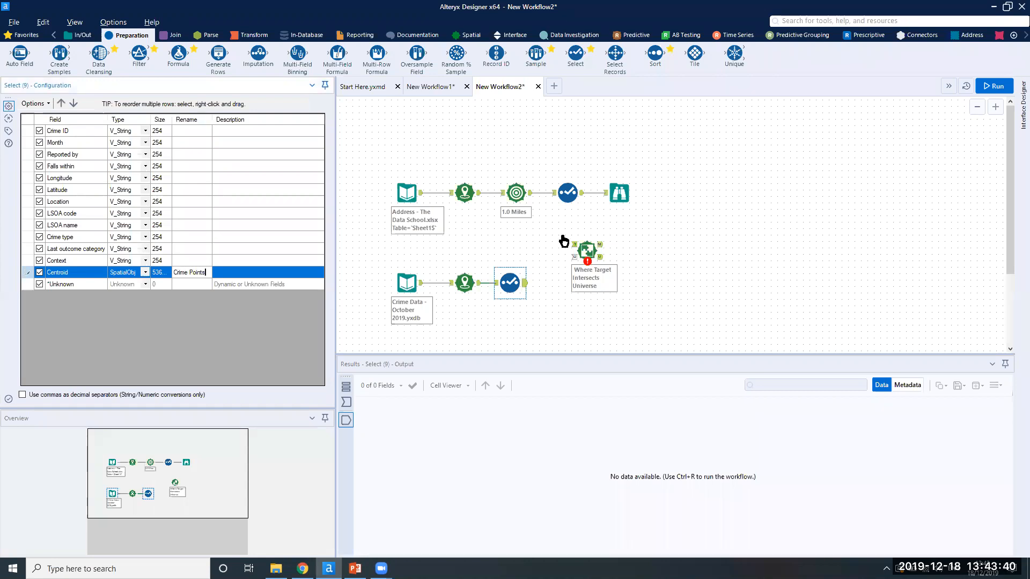
# - Run the workflow and examine the crime Select tool's output across to the Crime Points column
pyautogui.click(995, 85)
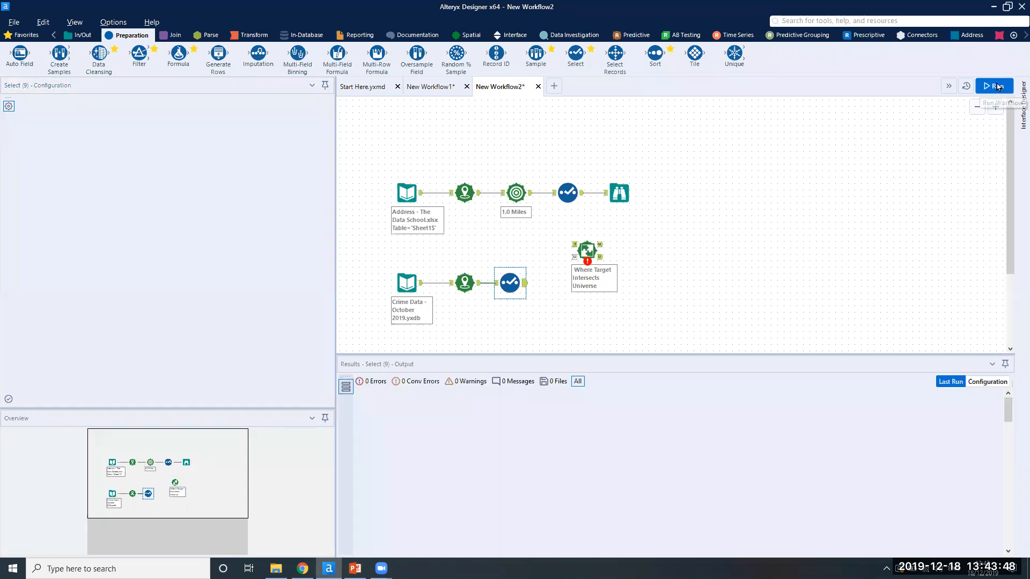
pyautogui.click(995, 85)
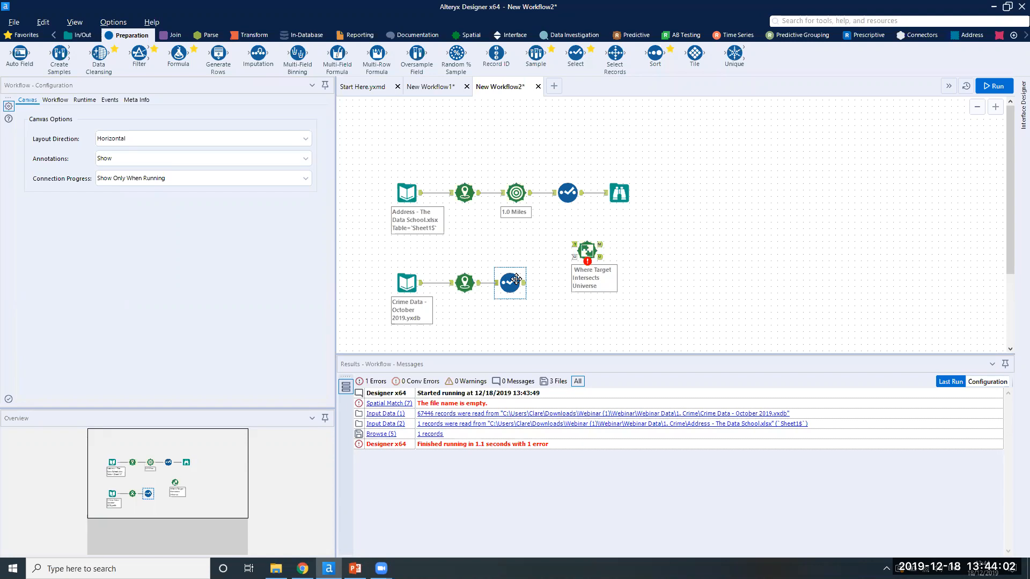
pyautogui.click(516, 279)
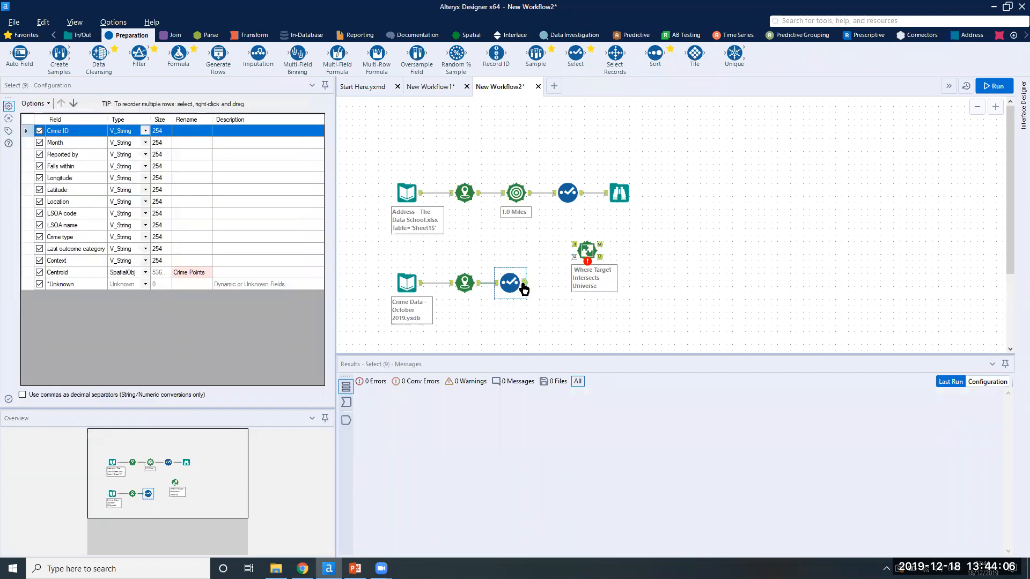
pyautogui.click(524, 286)
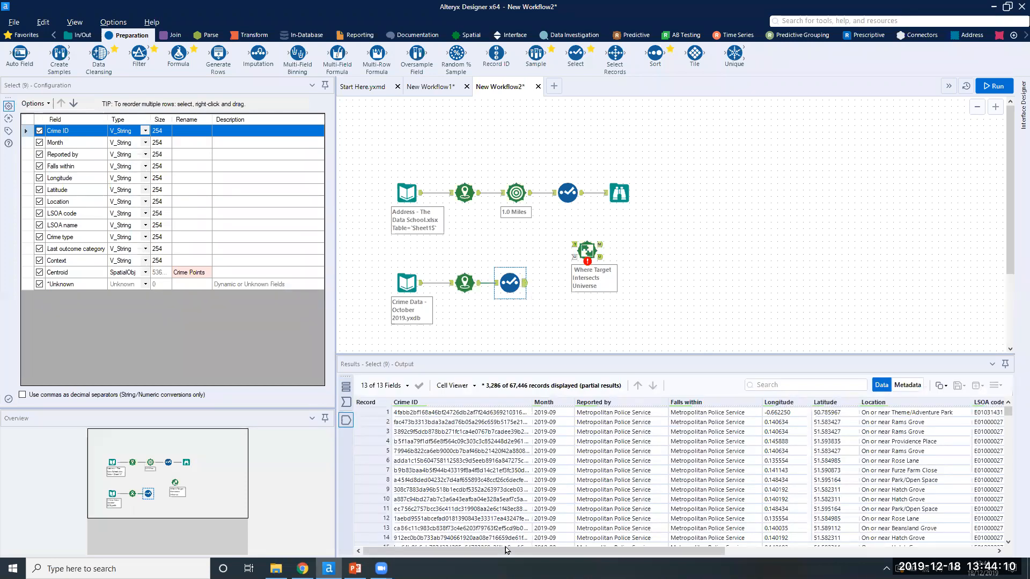
pyautogui.moveTo(504, 549); pyautogui.dragTo(812, 553)
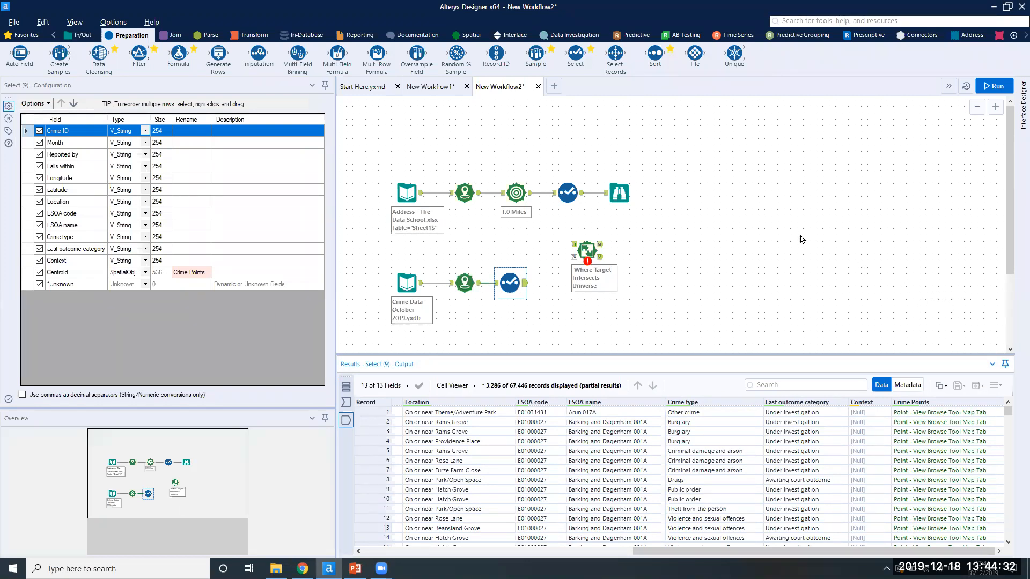
# - Move Spatial Match further along the canvas, connecting the address Select to its T input and the crime Select to its U input
pyautogui.click(590, 247)
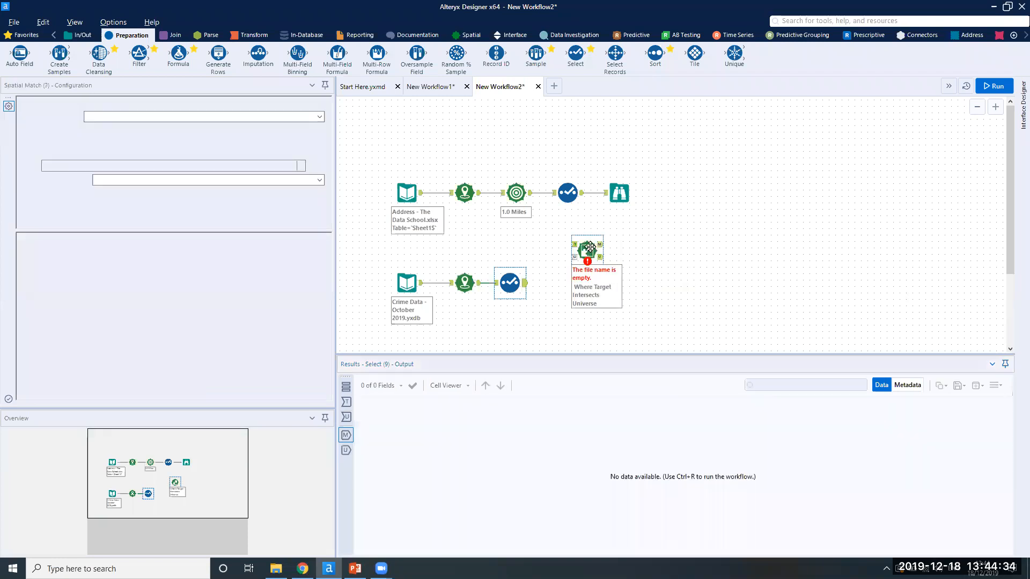
pyautogui.moveTo(590, 247); pyautogui.dragTo(638, 239)
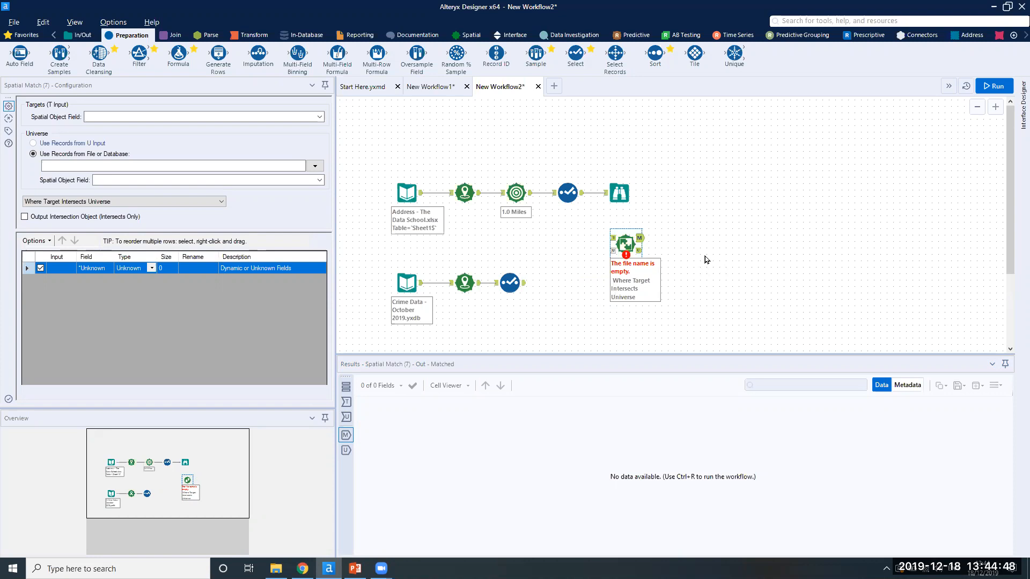
pyautogui.click(582, 193)
pyautogui.moveTo(583, 195); pyautogui.dragTo(607, 239)
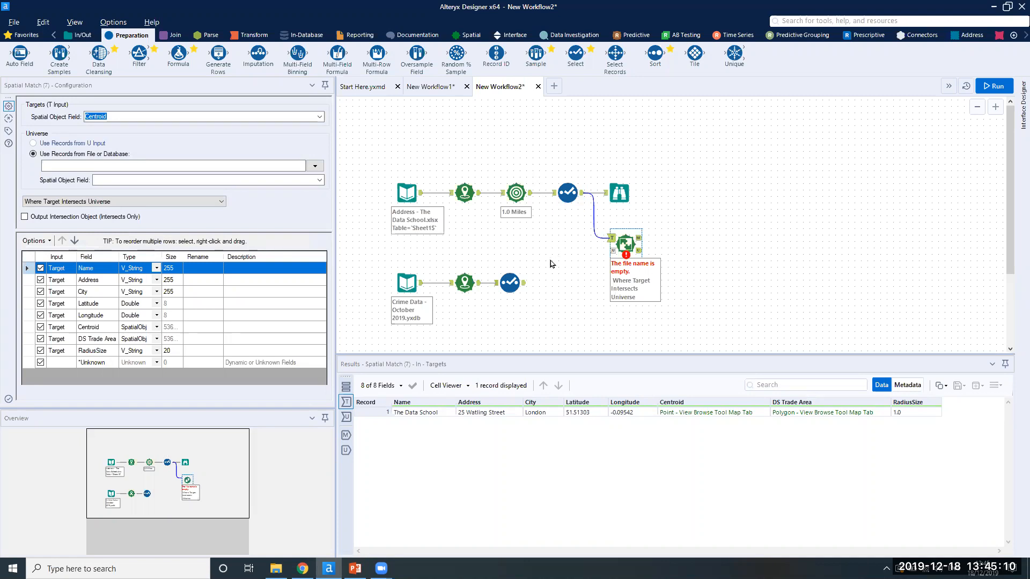
pyautogui.click(524, 286)
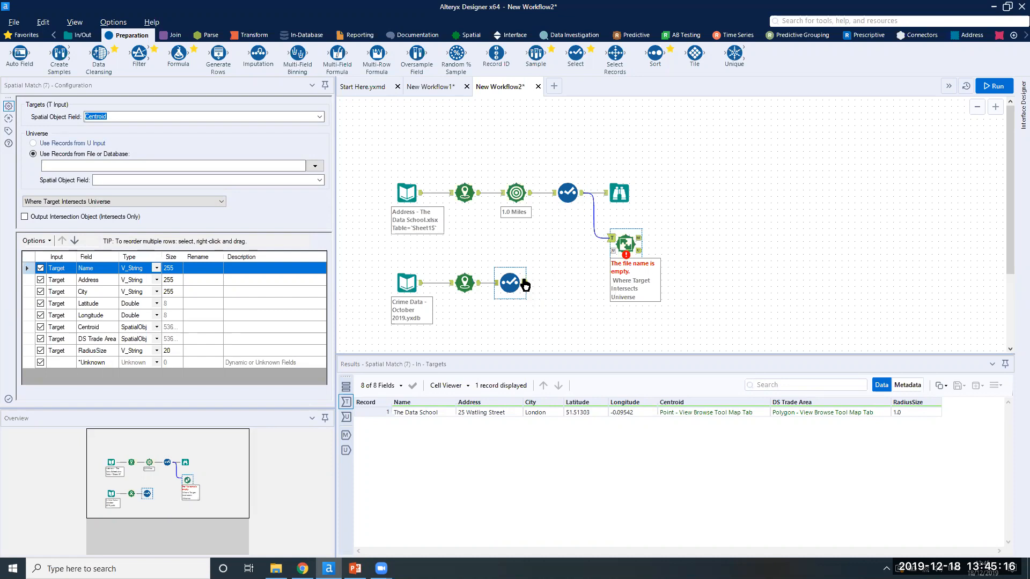
pyautogui.moveTo(525, 285); pyautogui.dragTo(611, 254)
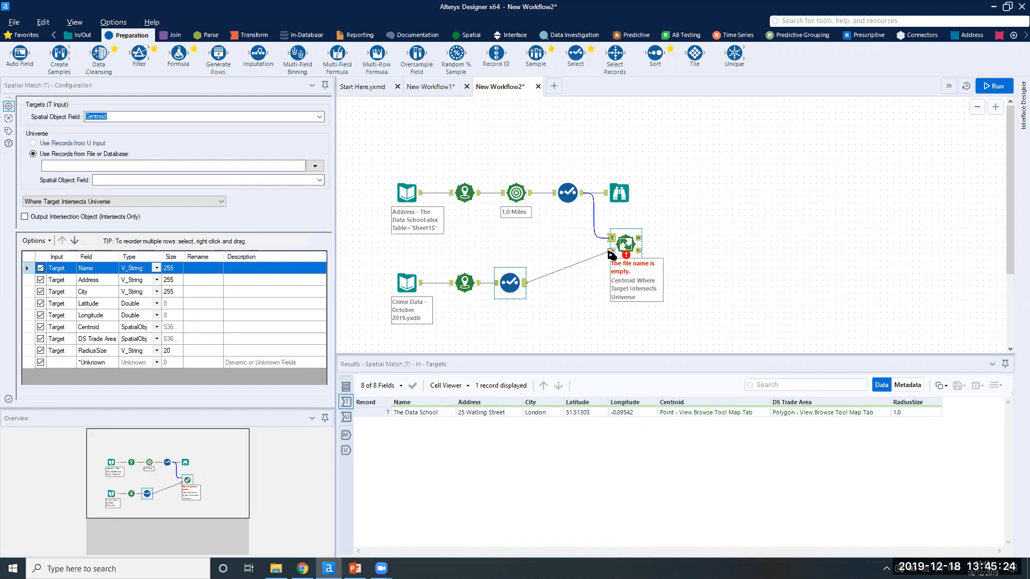
pyautogui.moveTo(612, 254); pyautogui.dragTo(611, 254)
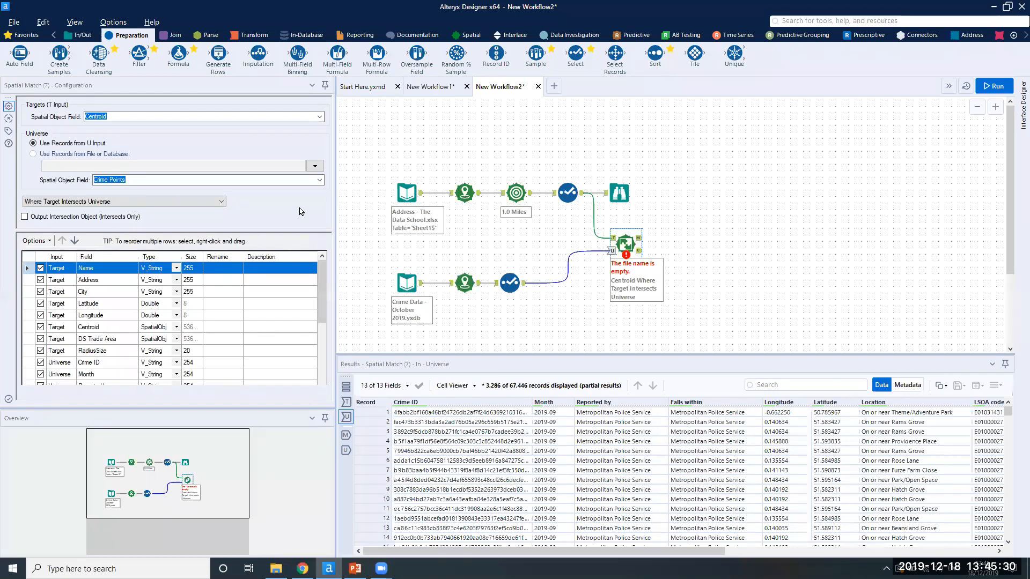
# - Set the Spatial Match target's spatial object field to DS Trade Area, then run the workflow and view the matched output
pyautogui.click(321, 117)
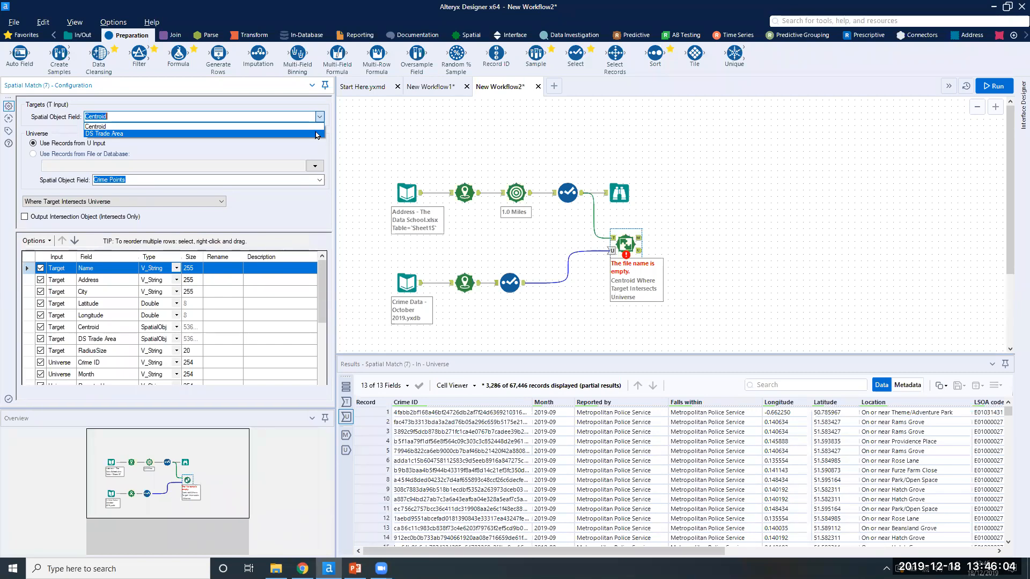
pyautogui.click(316, 134)
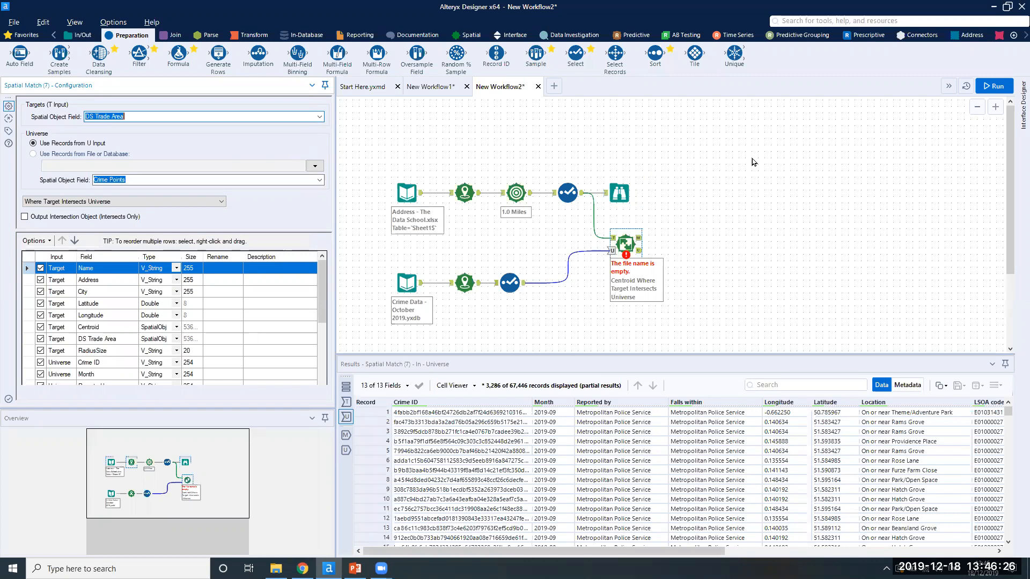
pyautogui.click(986, 90)
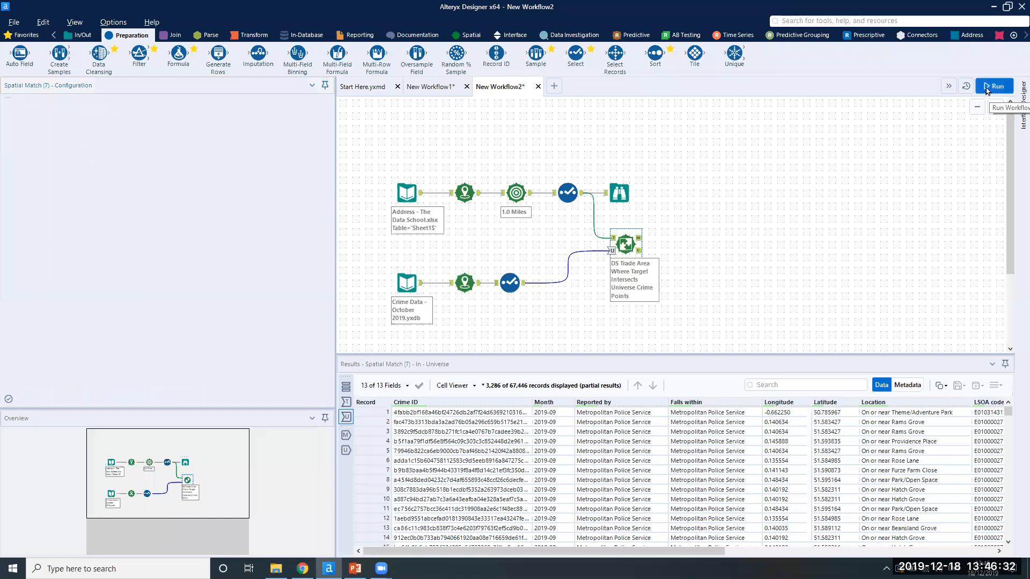
pyautogui.click(993, 86)
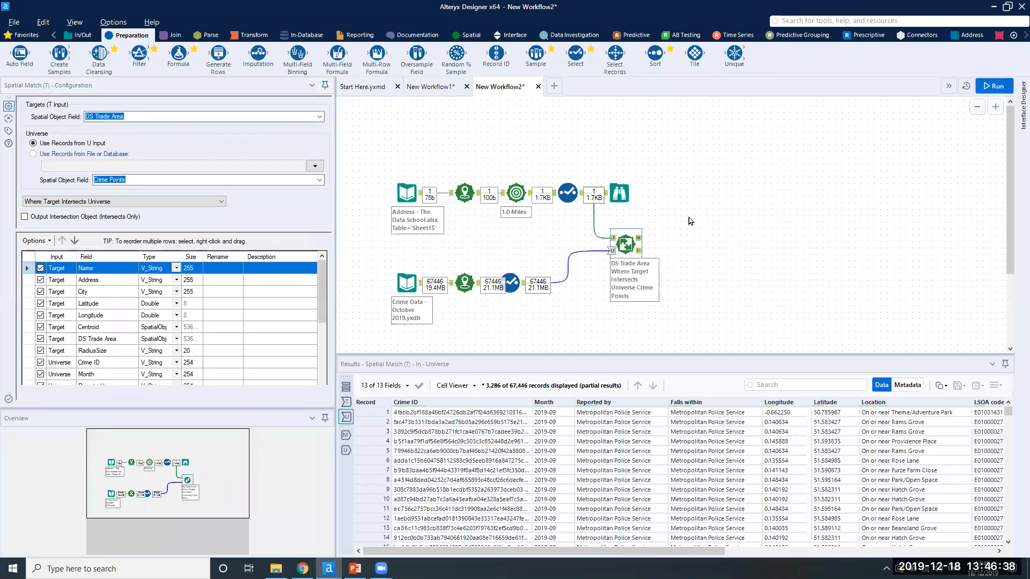
pyautogui.click(639, 241)
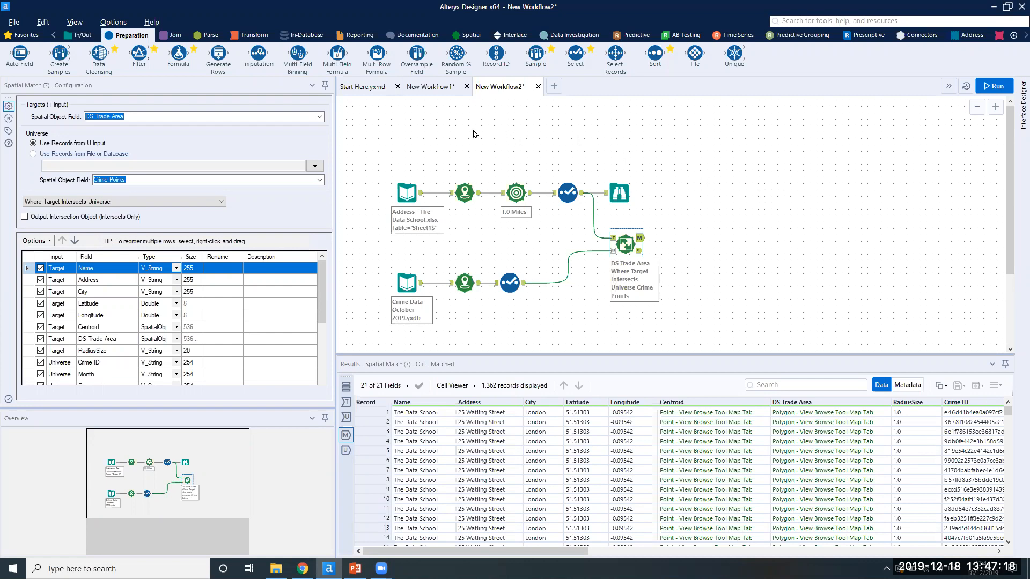
# - Add a Summarize tool to the Spatial Match's matched output and review its input data across to the crime type column
pyautogui.click(254, 35)
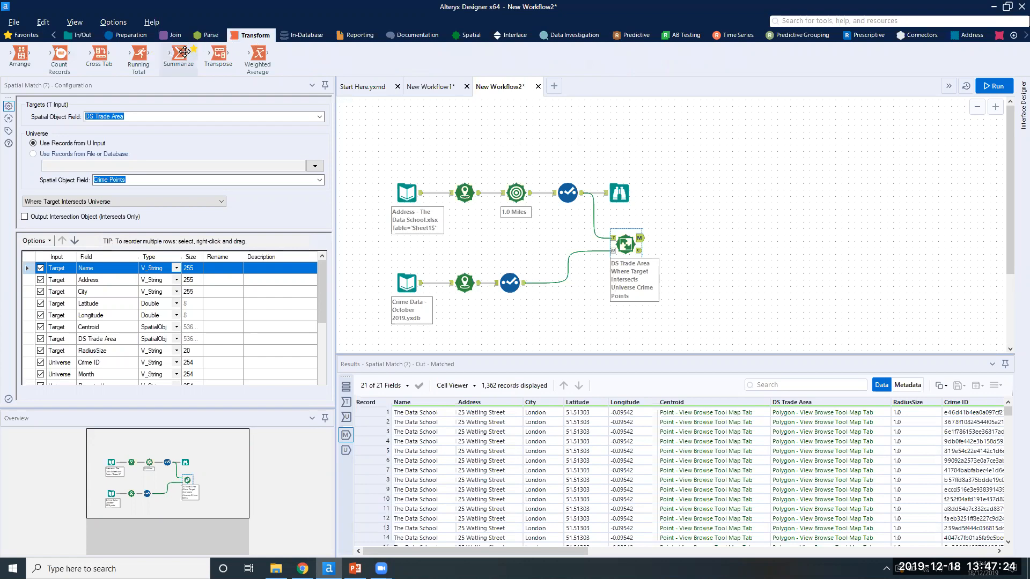
pyautogui.moveTo(185, 51); pyautogui.dragTo(688, 238)
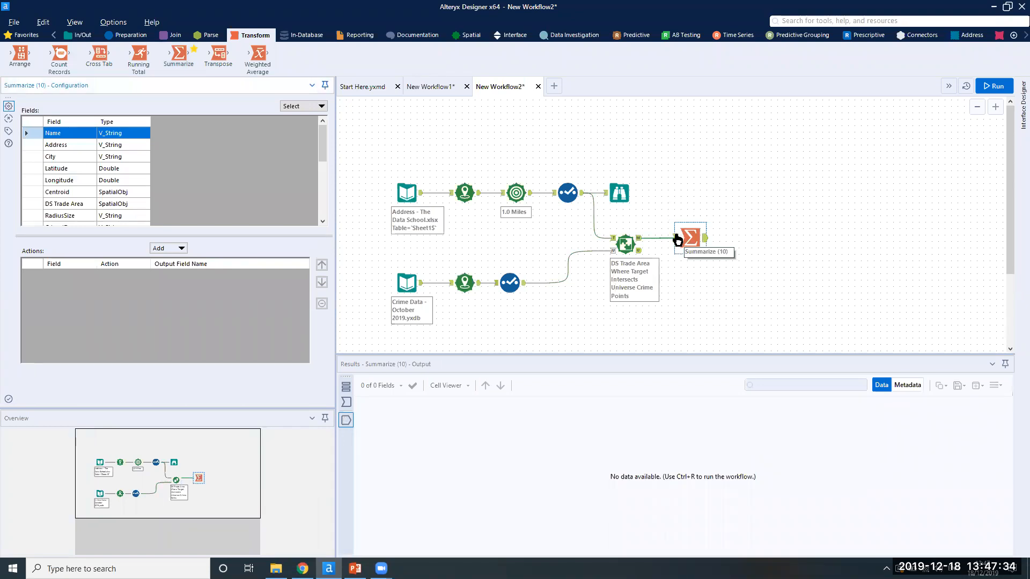
pyautogui.click(677, 241)
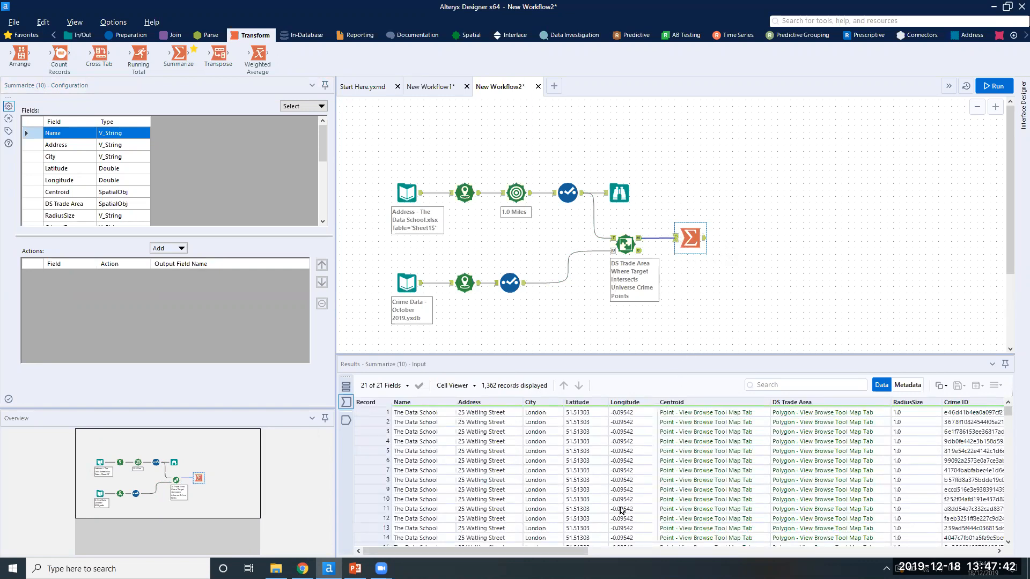
pyautogui.moveTo(576, 554); pyautogui.dragTo(915, 551)
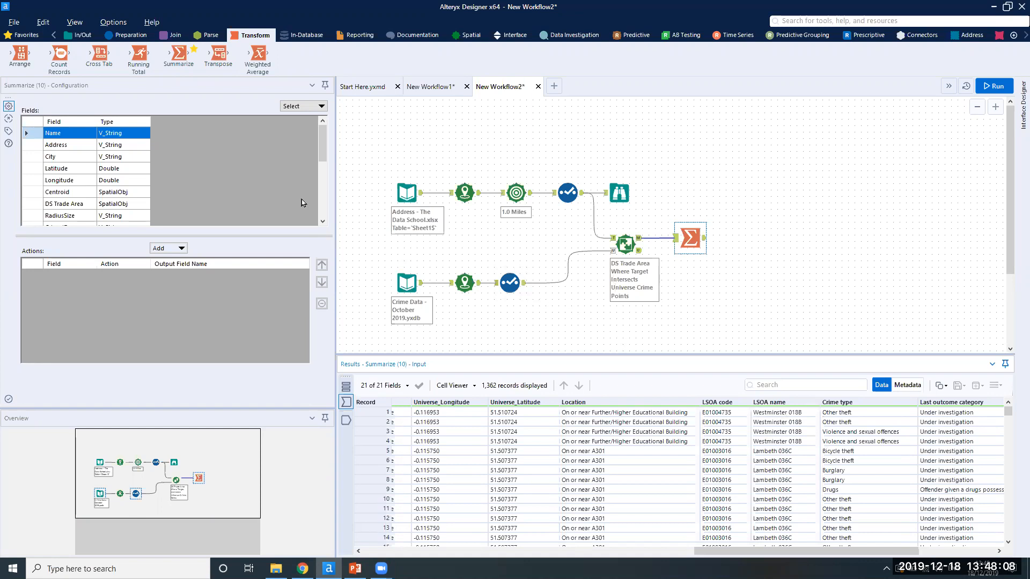
# - Add a Group By action on the Crime type field in the Summarize tool
pyautogui.click(322, 154)
pyautogui.moveTo(322, 154); pyautogui.dragTo(320, 198)
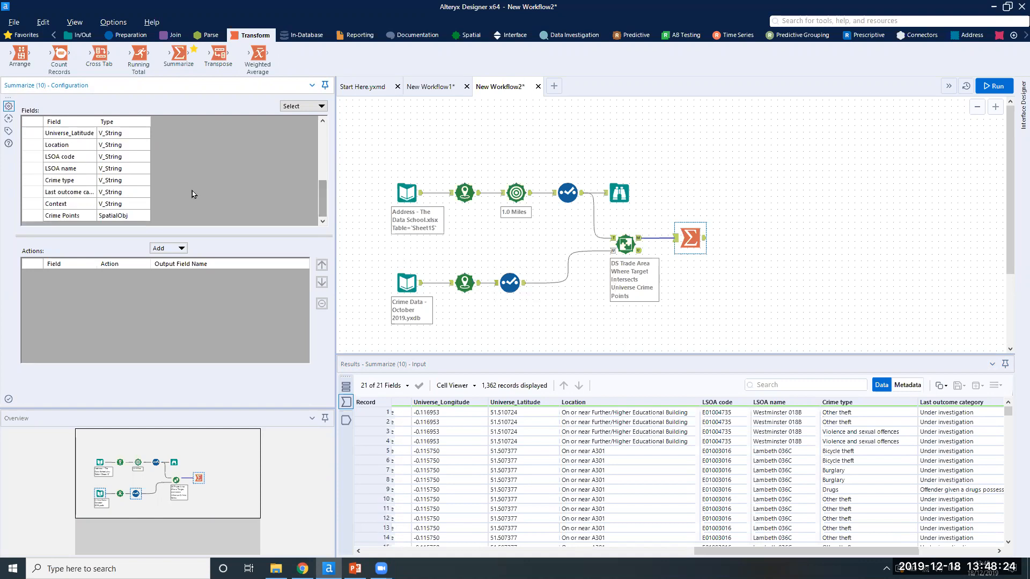
pyautogui.click(143, 185)
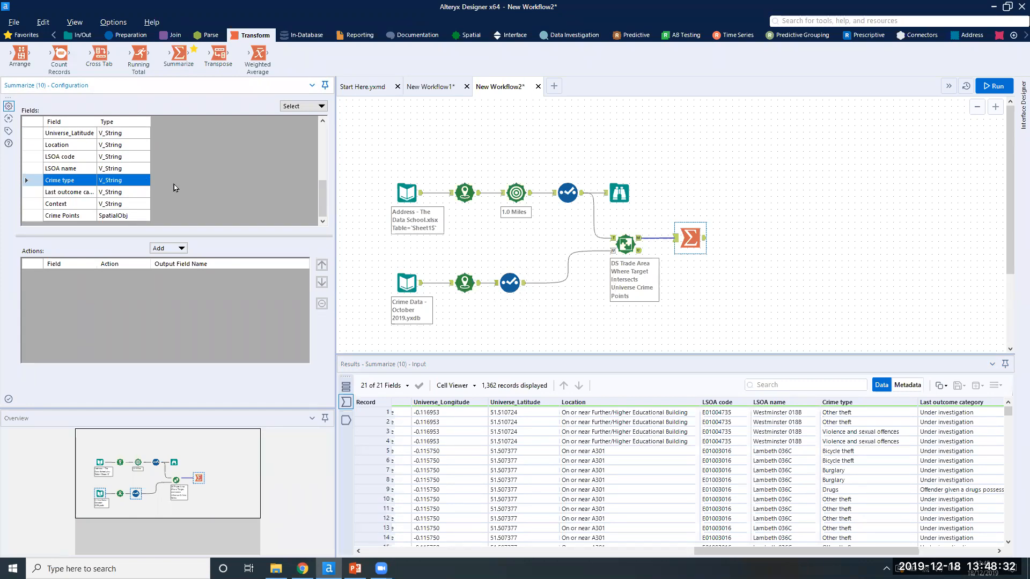
pyautogui.click(182, 250)
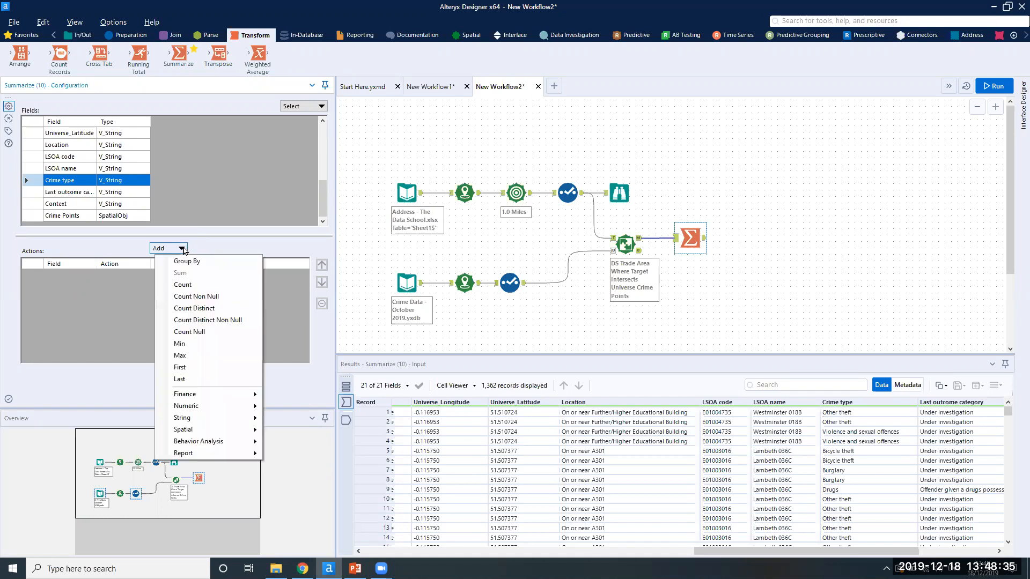
pyautogui.click(213, 261)
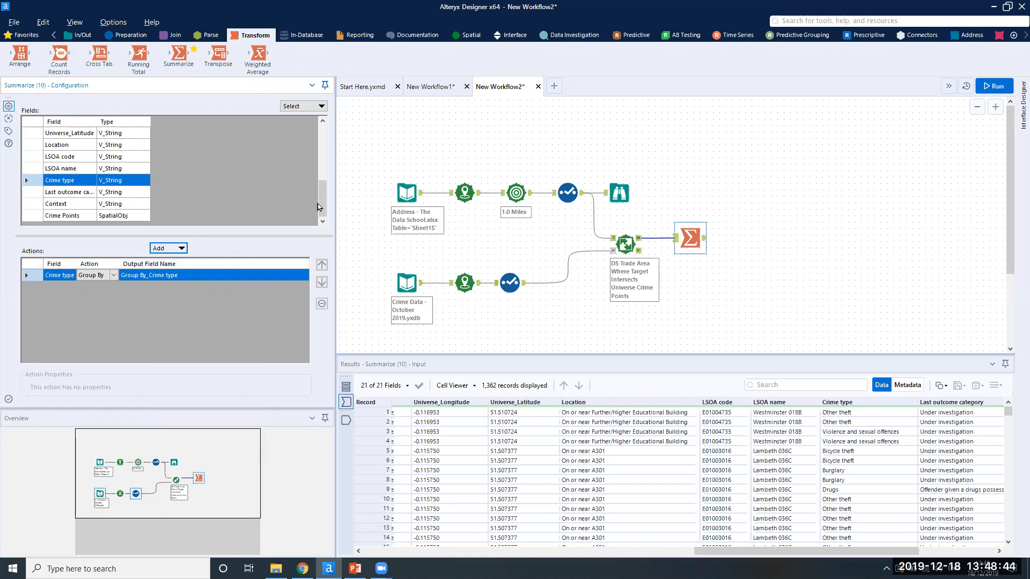
# - Add a Count action on the Crime ID field in the Summarize tool
pyautogui.moveTo(322, 200); pyautogui.dragTo(322, 198)
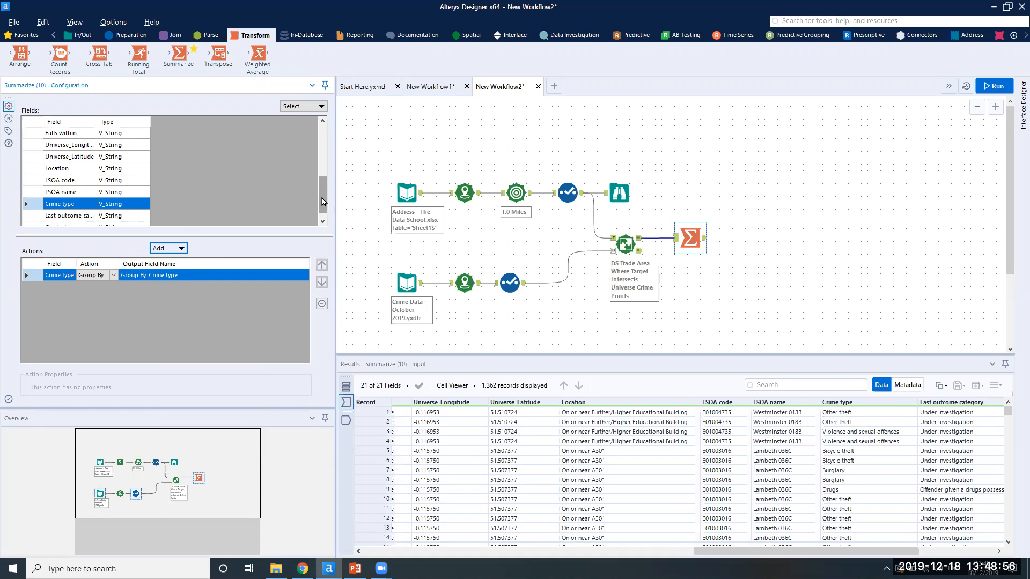
pyautogui.moveTo(322, 198); pyautogui.dragTo(322, 178)
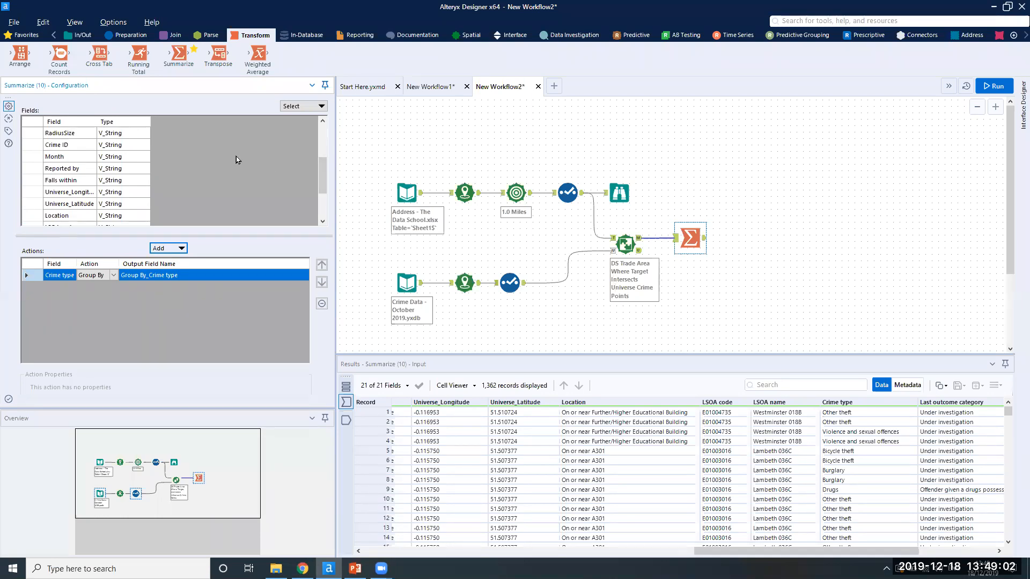
pyautogui.click(144, 145)
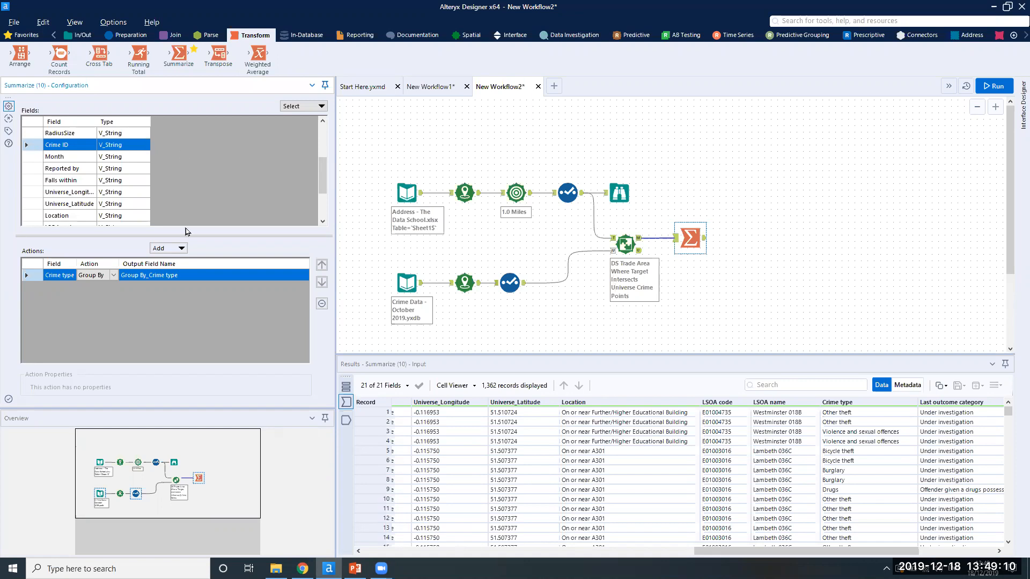
pyautogui.click(182, 248)
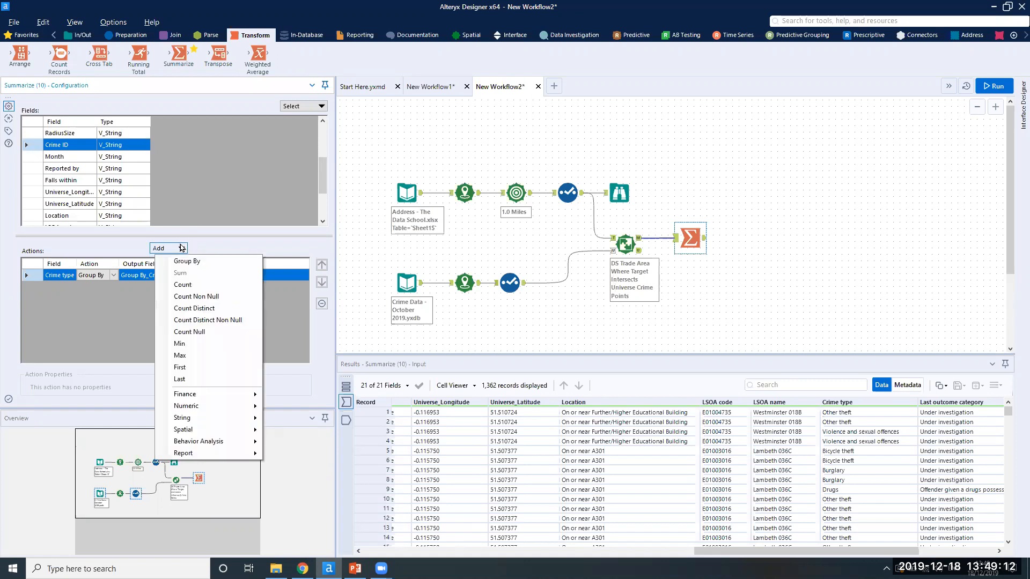
pyautogui.click(218, 285)
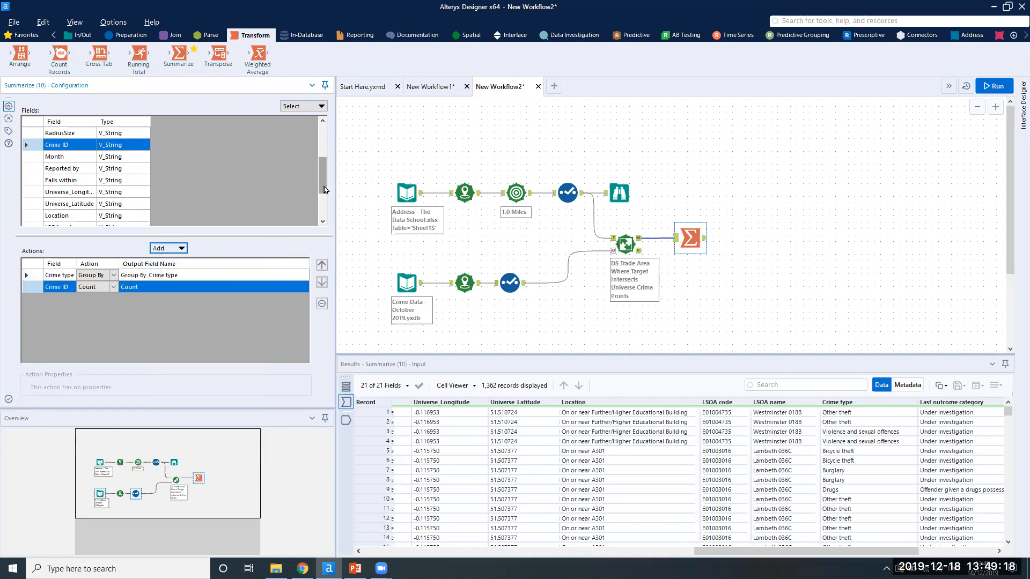
# - Add a First action on the DS Trade Area spatial field in the Summarize tool
pyautogui.moveTo(323, 187); pyautogui.dragTo(322, 177)
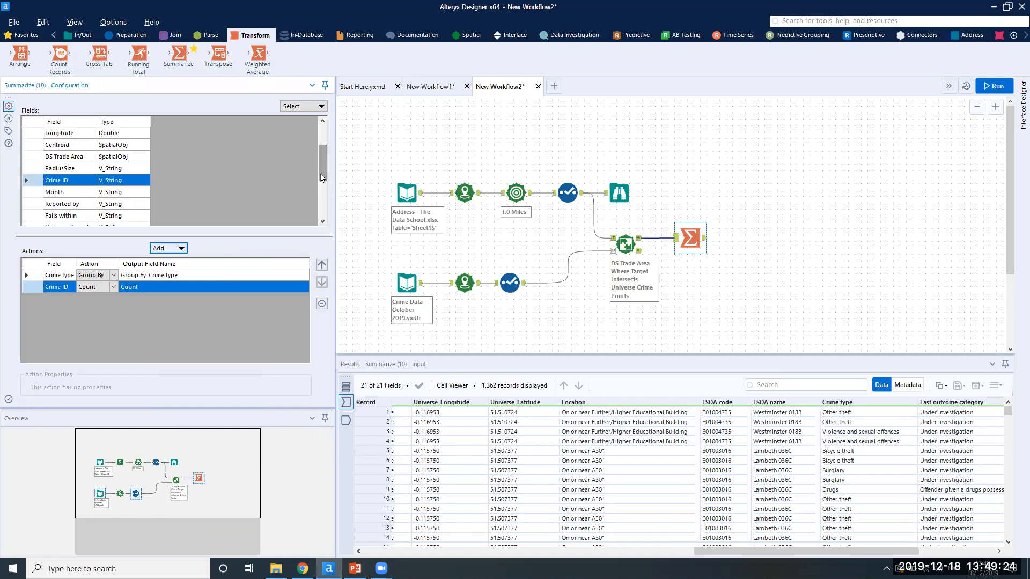
pyautogui.click(146, 156)
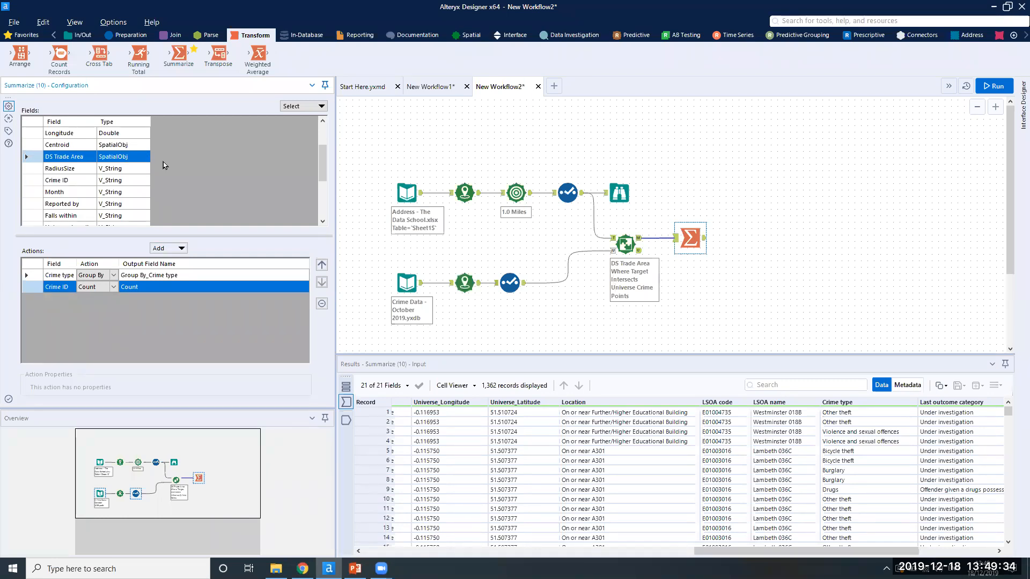
pyautogui.click(182, 248)
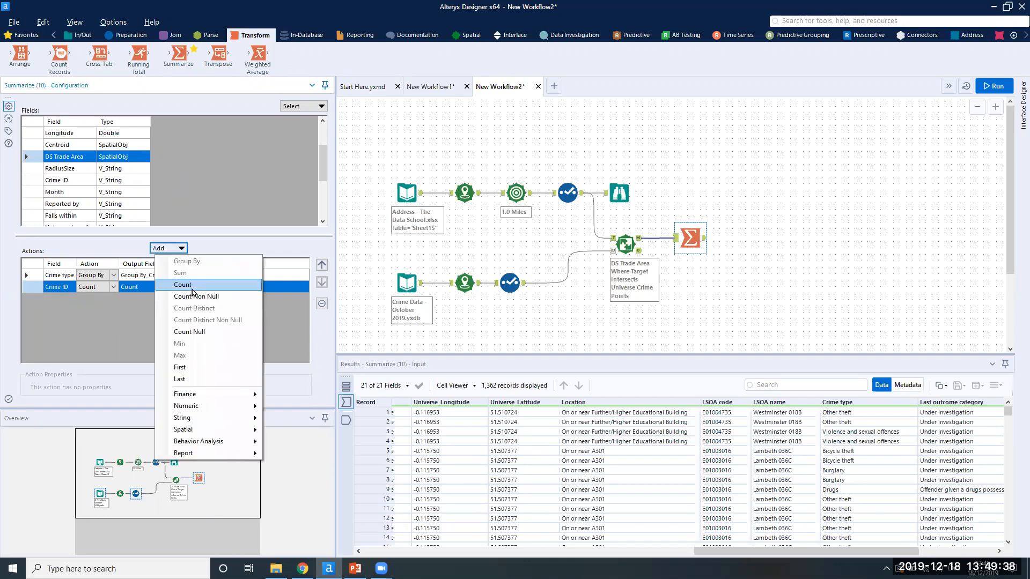
pyautogui.click(191, 366)
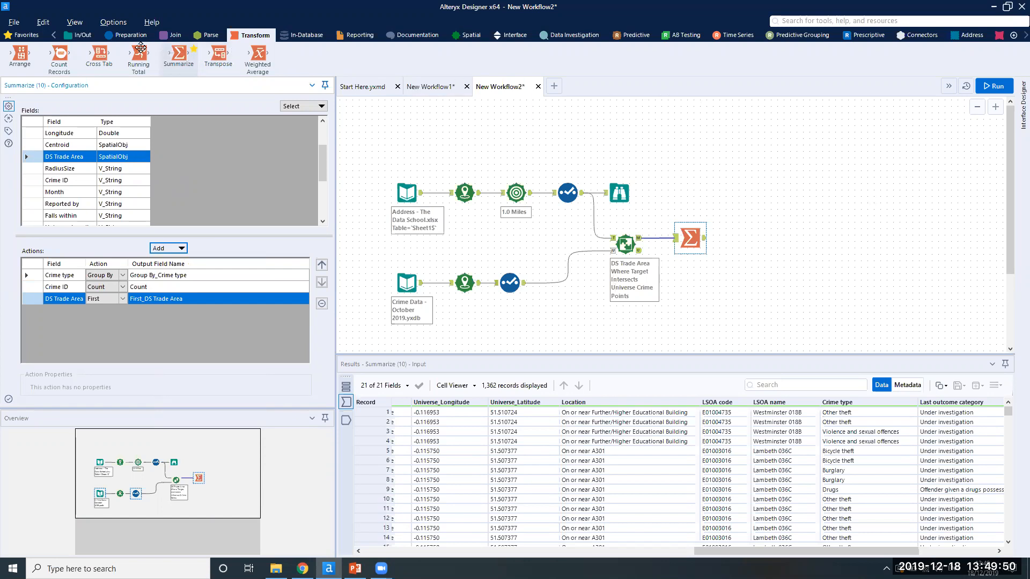
# - Add a Browse tool after the Summarize tool and run the workflow
pyautogui.click(84, 35)
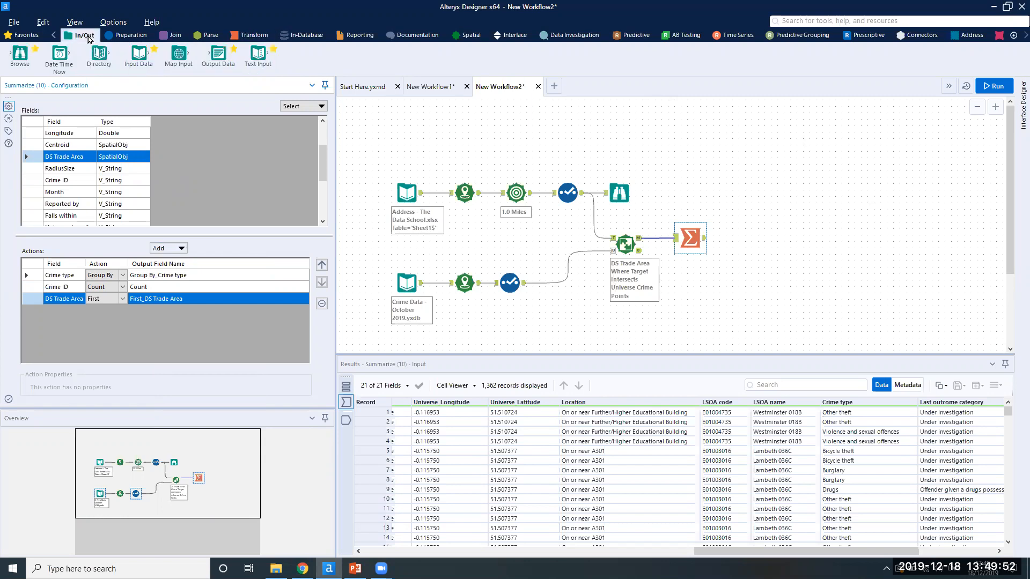
pyautogui.moveTo(19, 52); pyautogui.dragTo(760, 239)
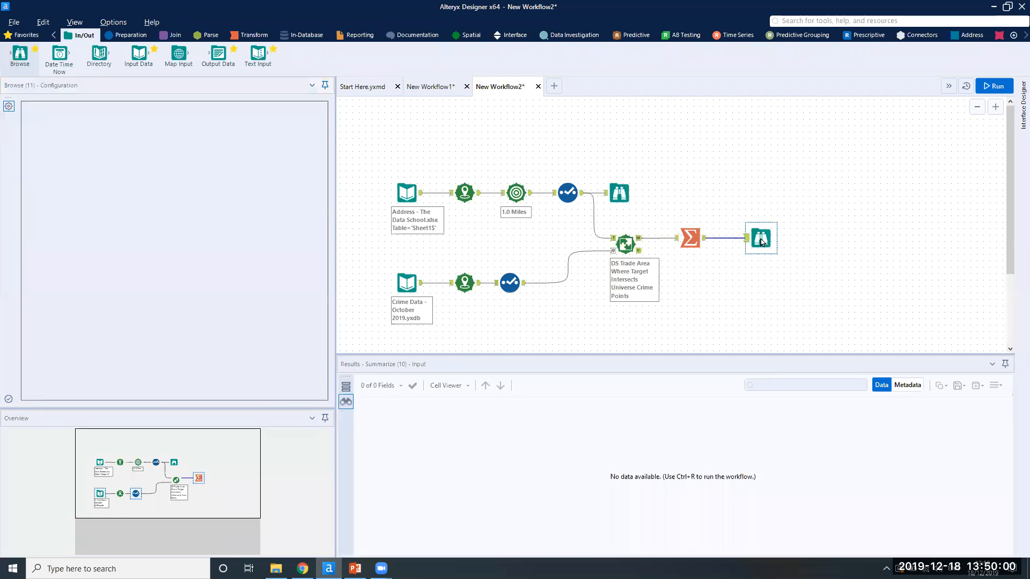
pyautogui.click(988, 88)
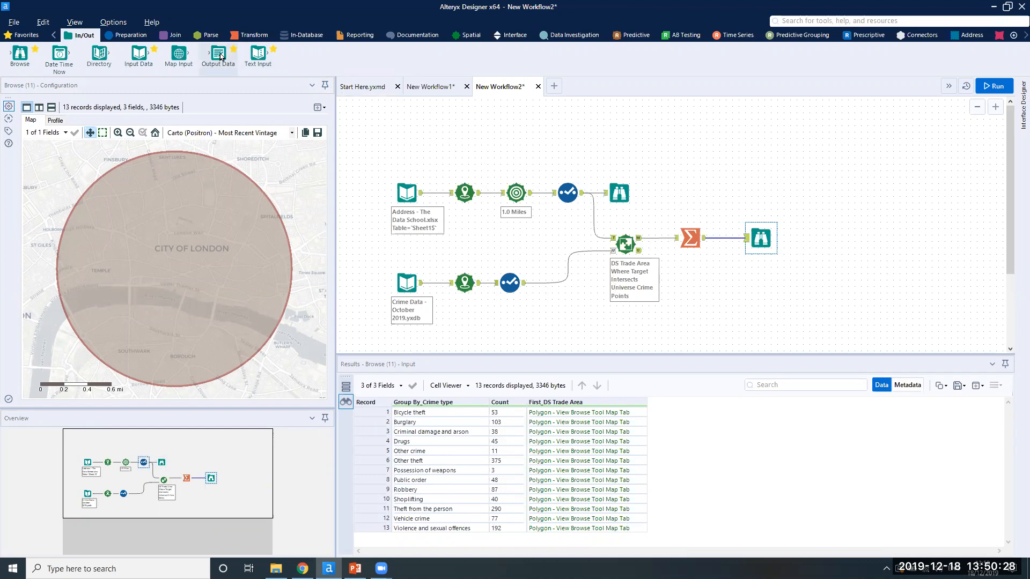
# - Insert a Sort tool between Summarize and Browse with Count in Descending order, then run the workflow and view the Browse results
pyautogui.click(145, 34)
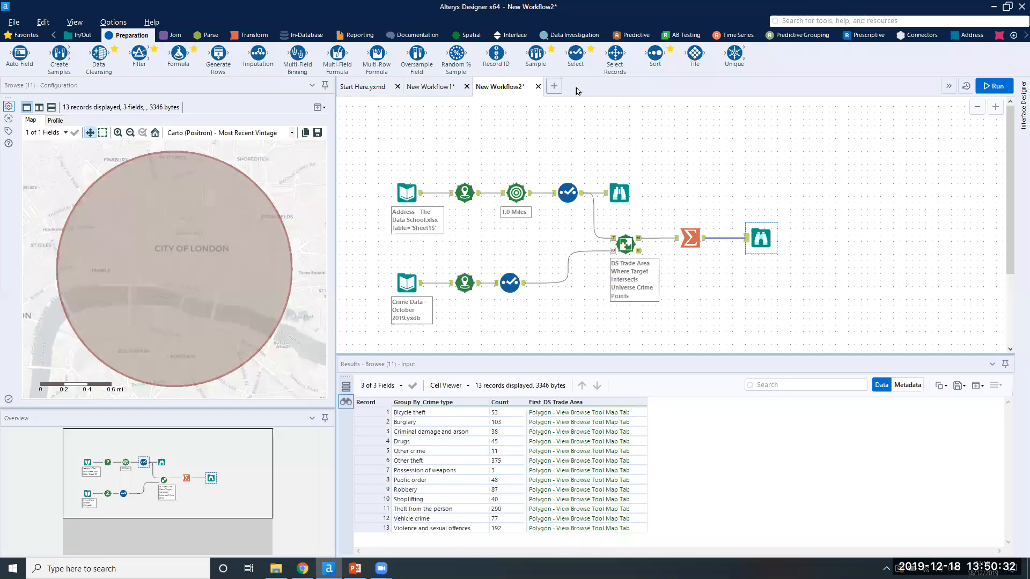
pyautogui.moveTo(649, 66); pyautogui.dragTo(729, 240)
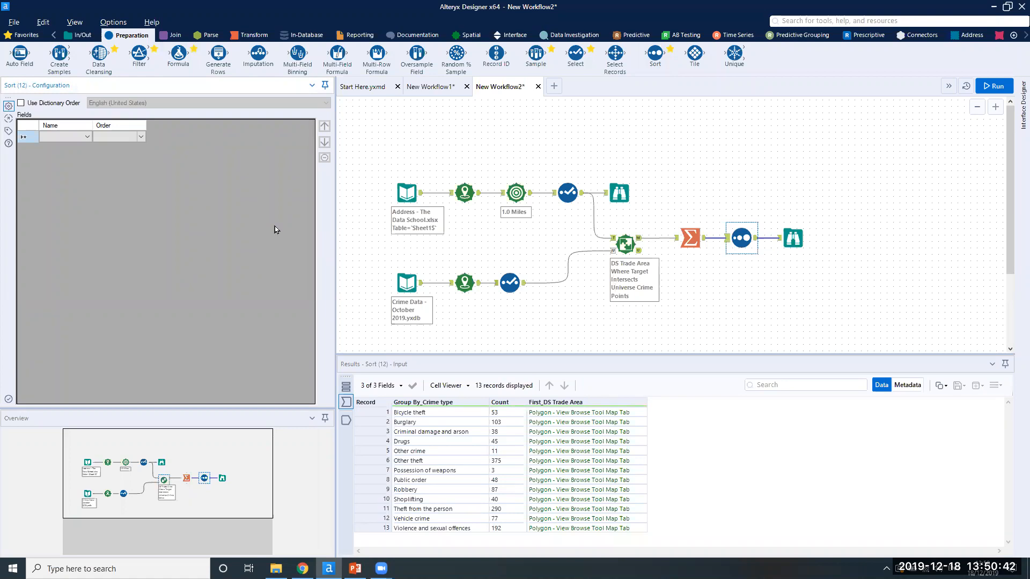
pyautogui.click(83, 138)
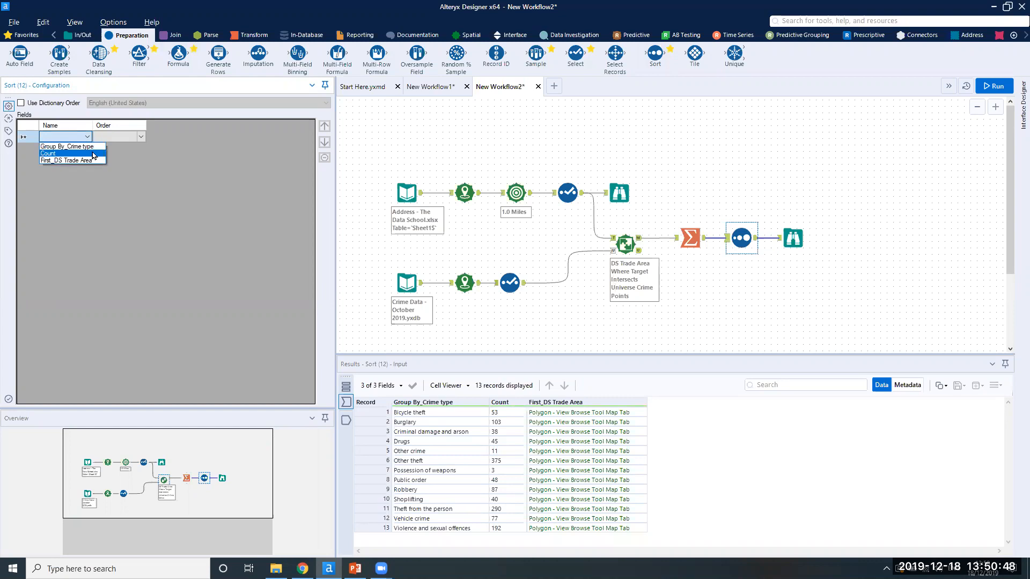
pyautogui.click(92, 154)
pyautogui.click(111, 139)
pyautogui.click(116, 137)
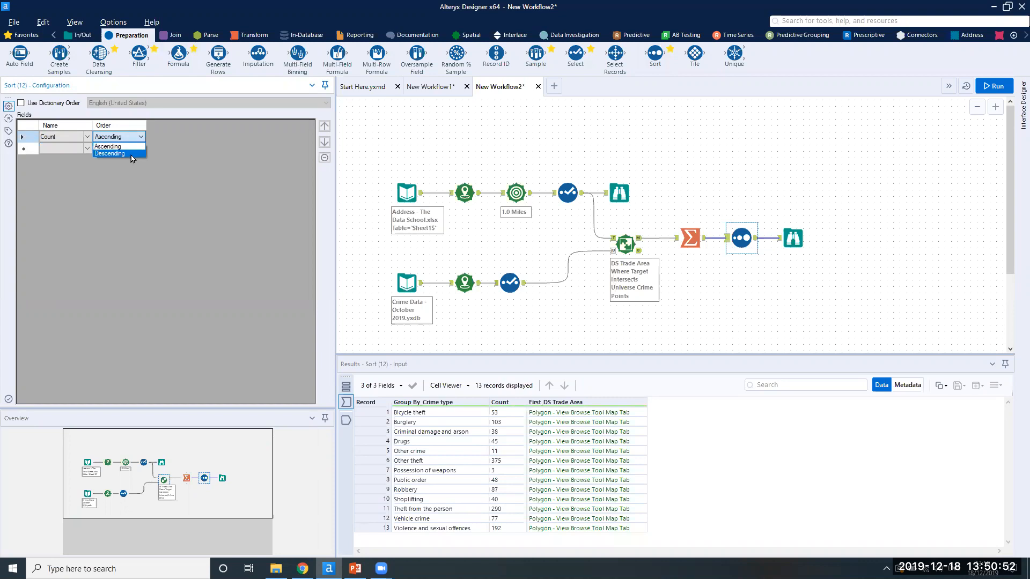
pyautogui.click(113, 153)
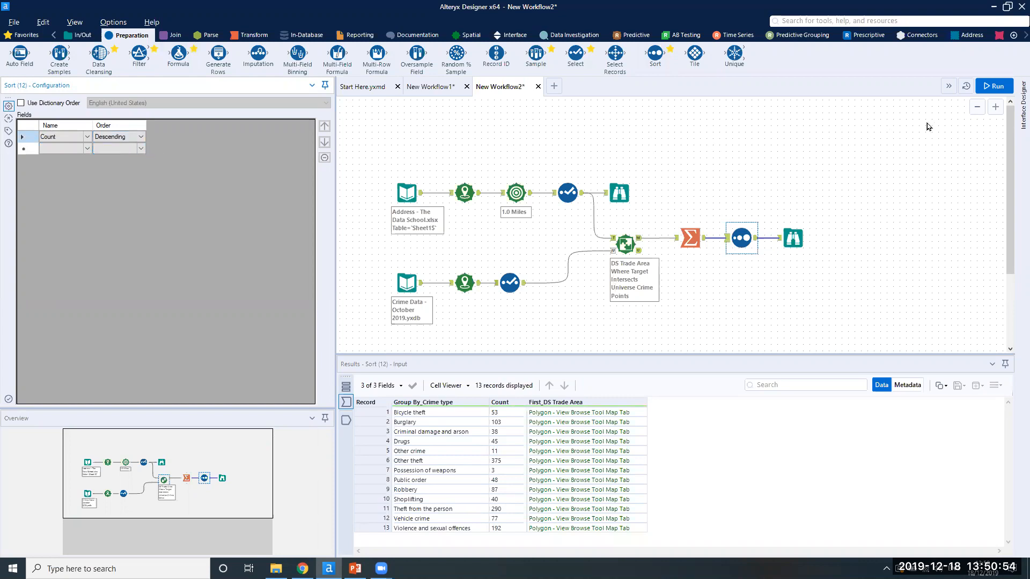
pyautogui.click(990, 89)
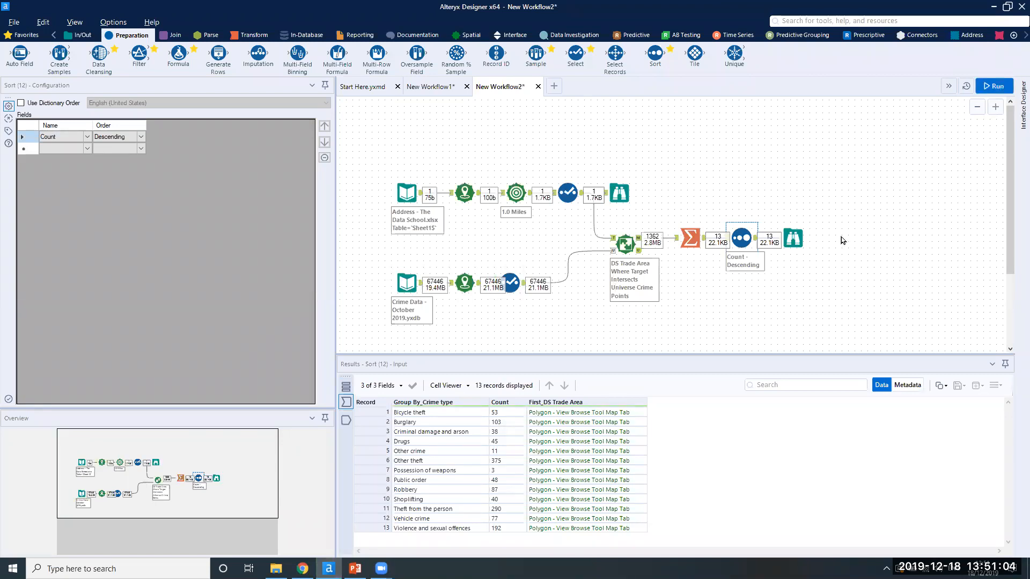
pyautogui.click(796, 240)
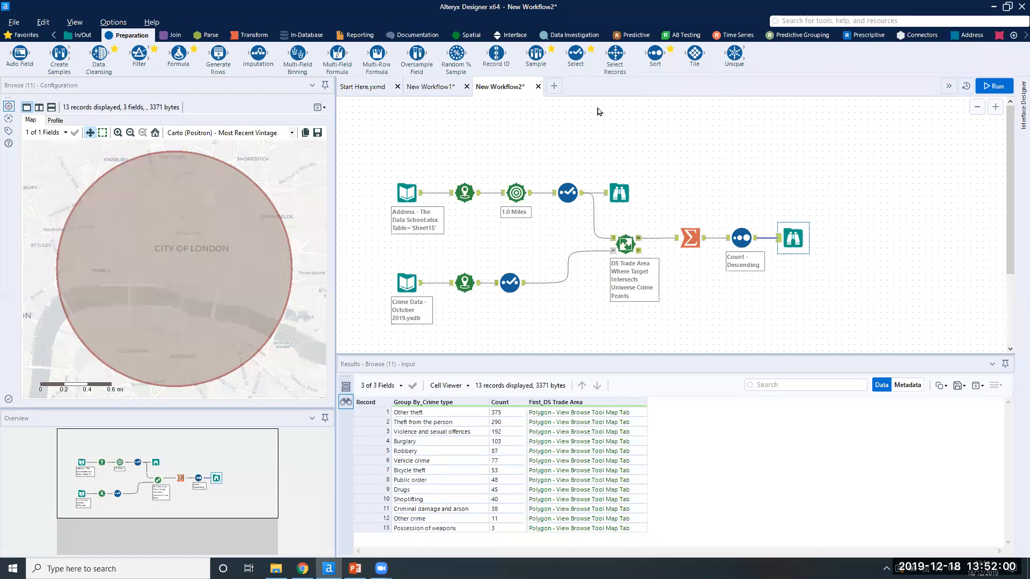
# - Add a Find Nearest tool above the Summarize, connecting the address Create Points output to its T input with Centroid as target field
pyautogui.click(474, 36)
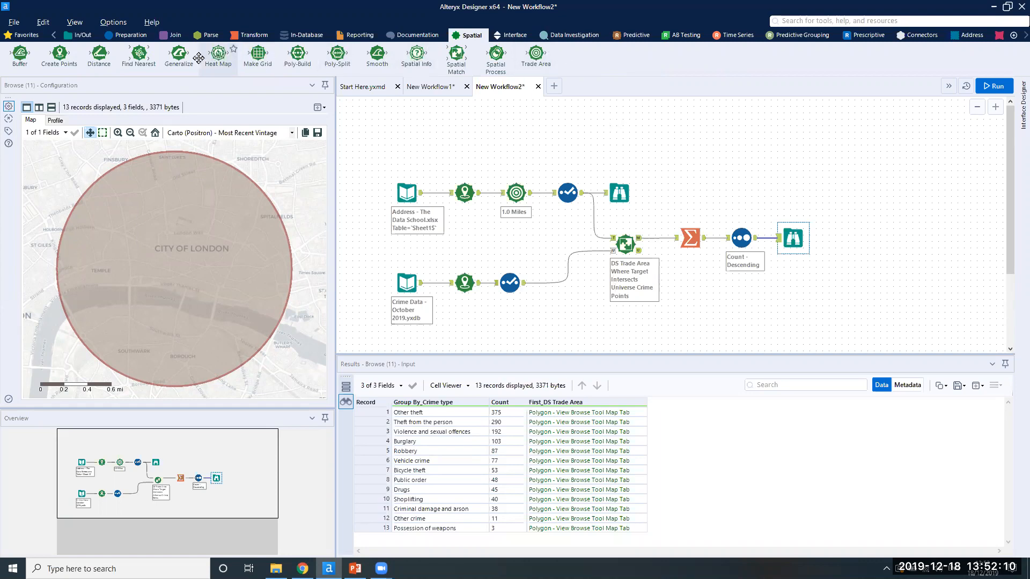
pyautogui.moveTo(144, 57); pyautogui.dragTo(690, 160)
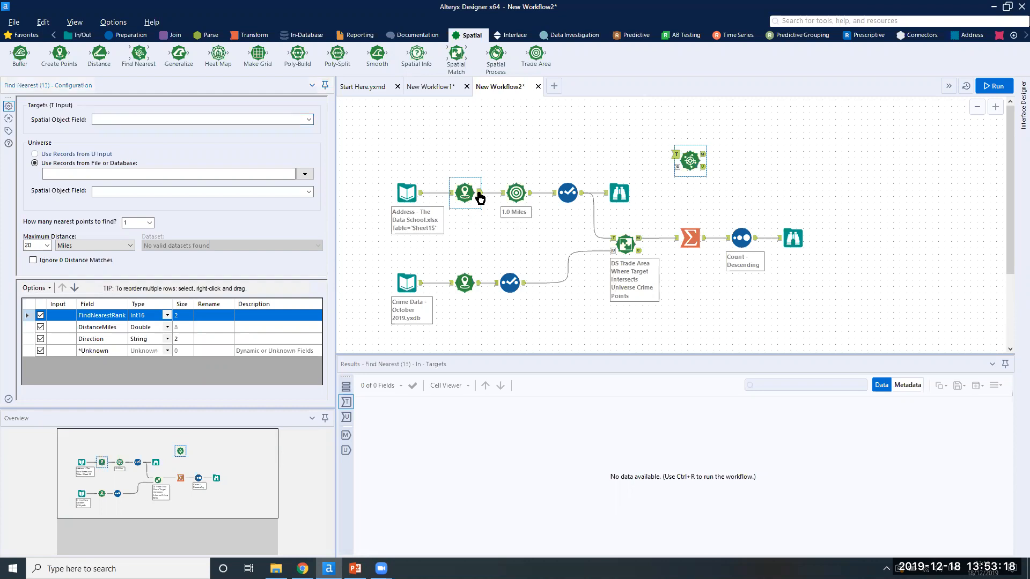
pyautogui.moveTo(480, 197); pyautogui.dragTo(674, 156)
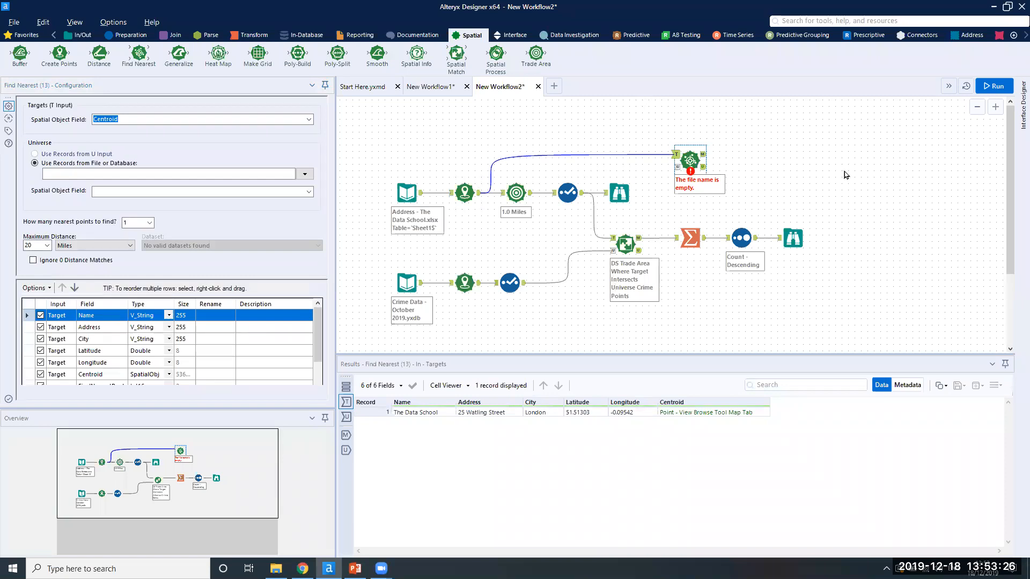
pyautogui.click(309, 119)
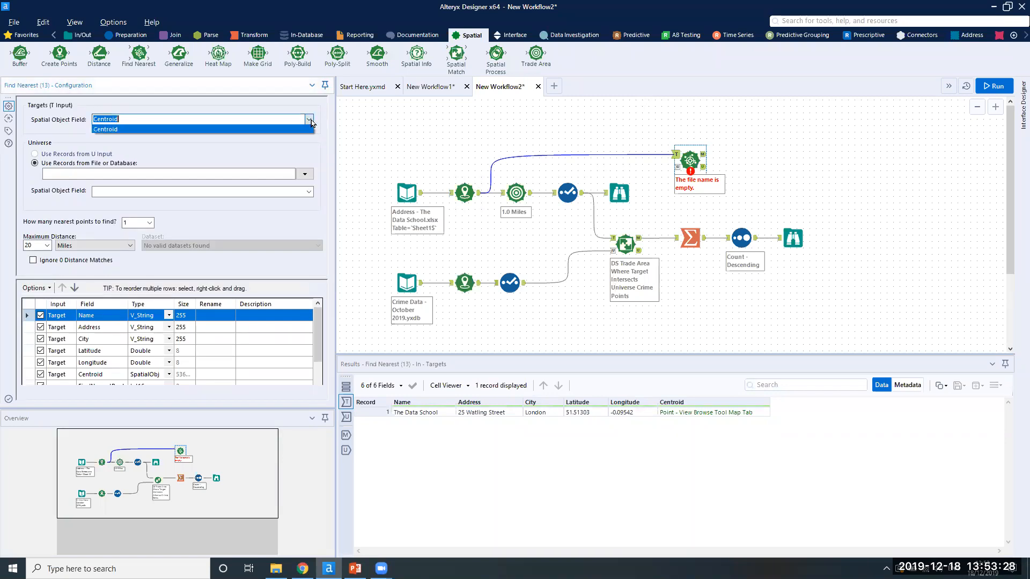
pyautogui.click(309, 120)
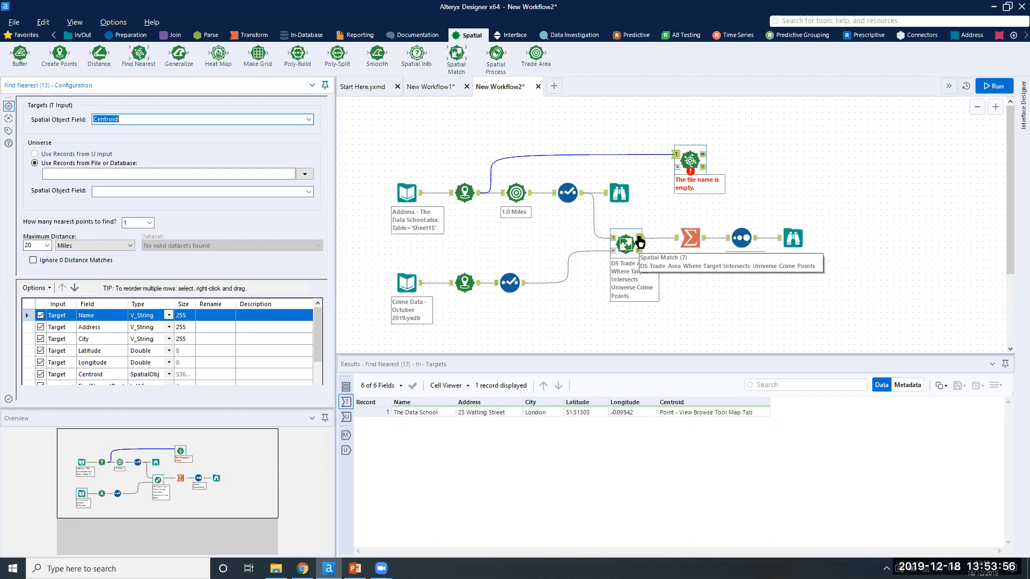
# - Connect the Spatial Match's matched output to Find Nearest's U input and set the universe spatial object field to Crime Points
pyautogui.moveTo(639, 239); pyautogui.dragTo(673, 180)
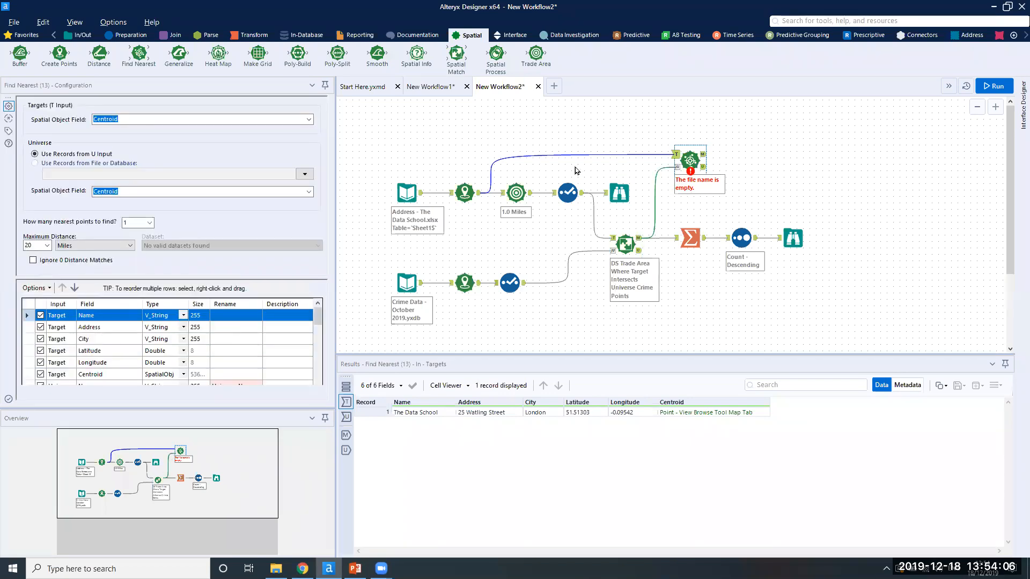
pyautogui.click(310, 191)
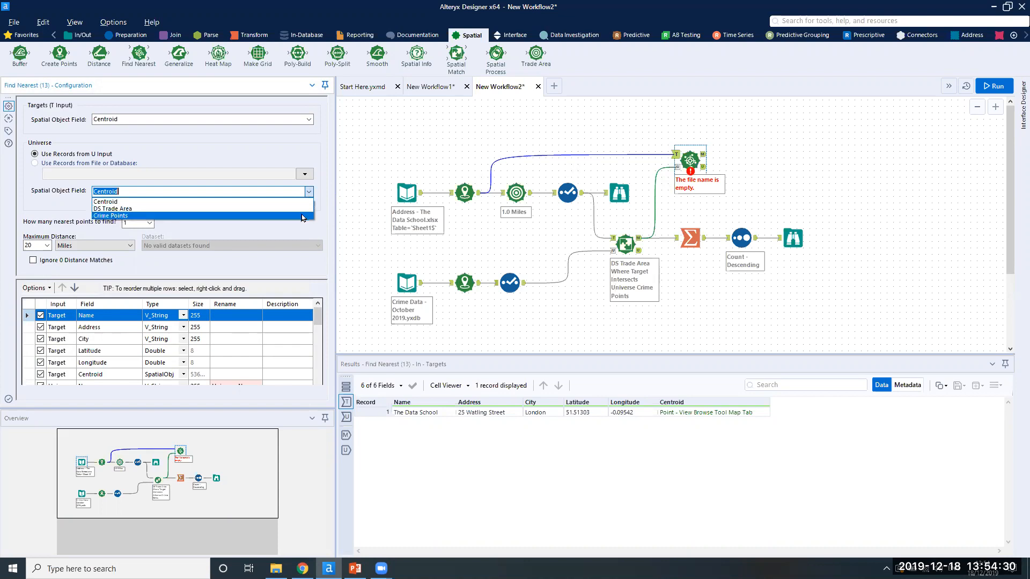
pyautogui.click(302, 215)
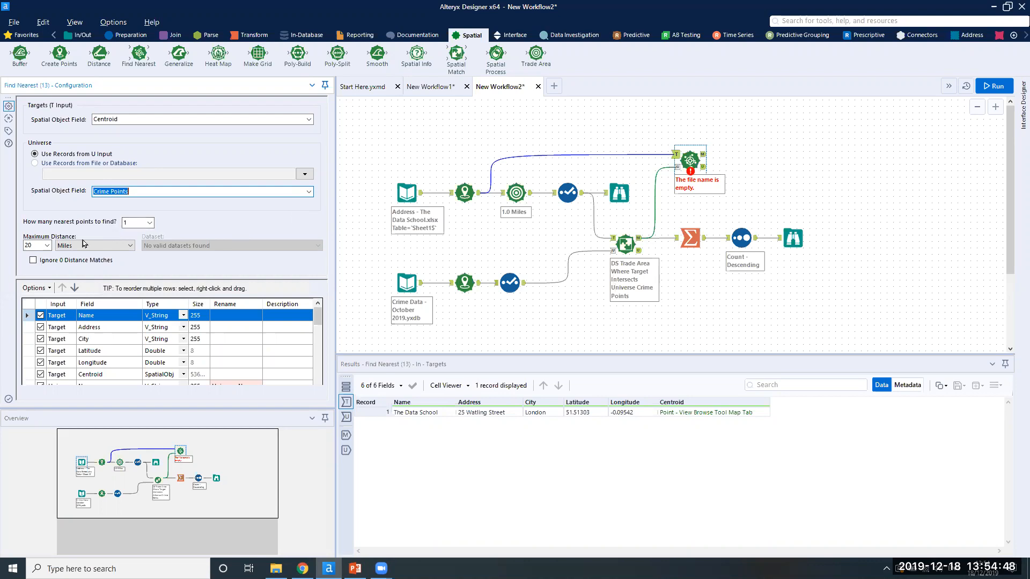
# - Set Find Nearest's maximum distance to 1 mile, then run the workflow and view its matched output across to the distance and direction columns
pyautogui.click(47, 246)
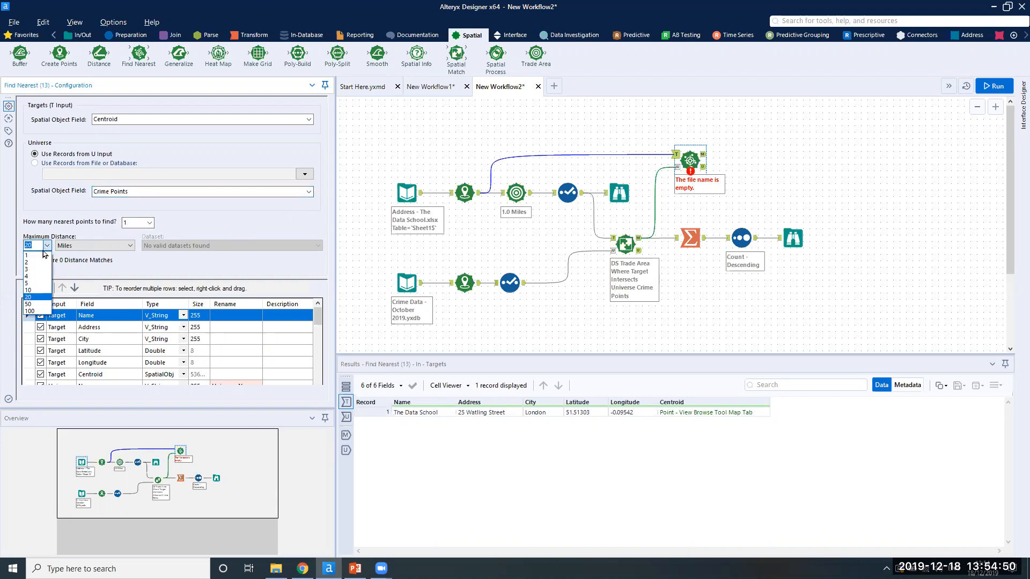
pyautogui.click(44, 256)
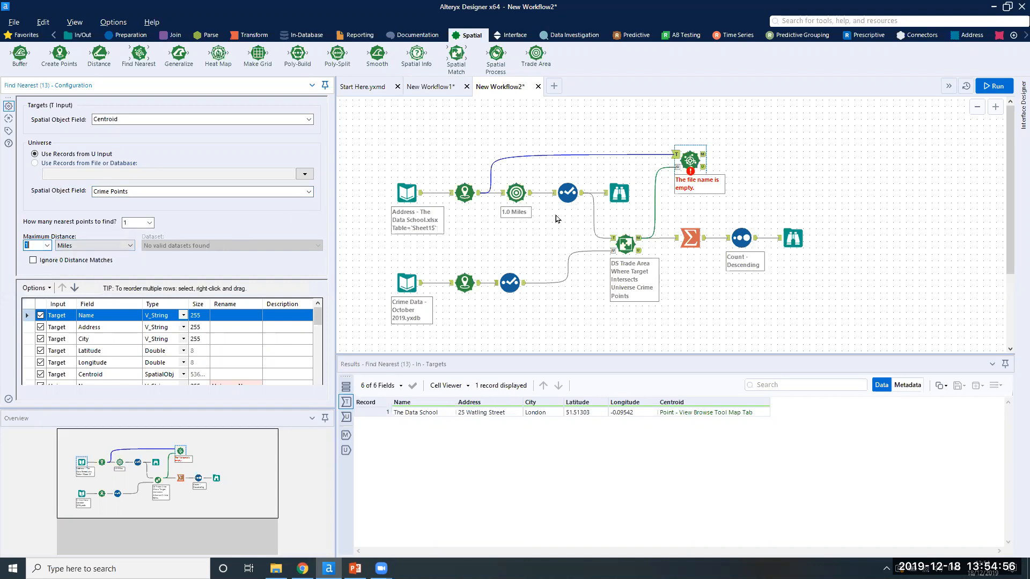
pyautogui.click(991, 86)
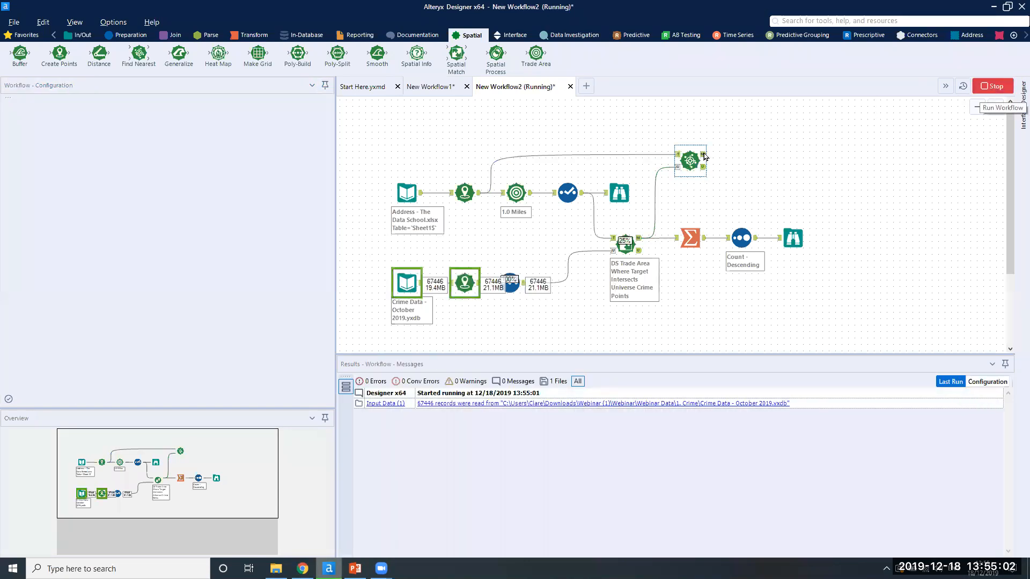
pyautogui.click(704, 156)
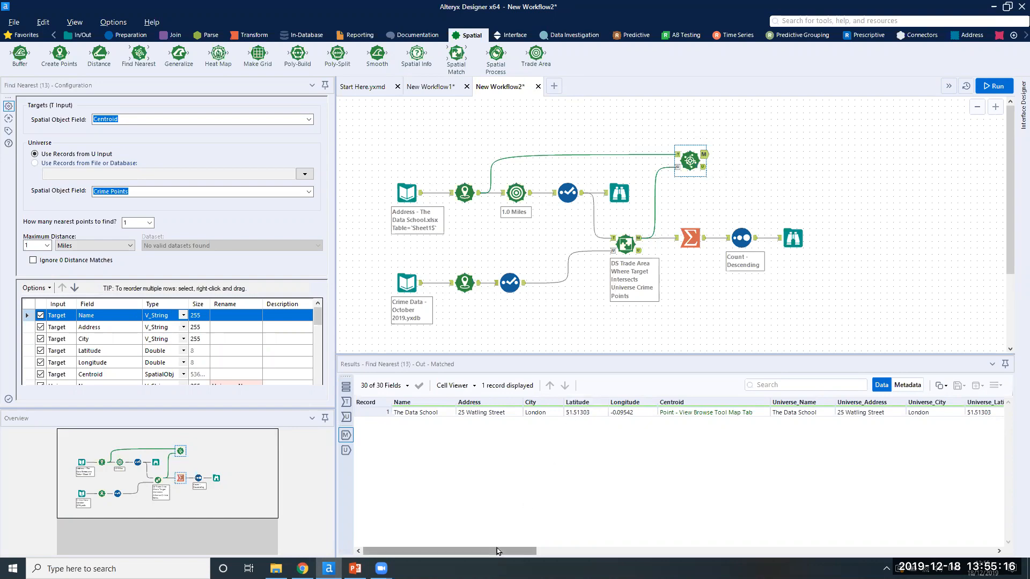
pyautogui.moveTo(497, 548); pyautogui.dragTo(956, 539)
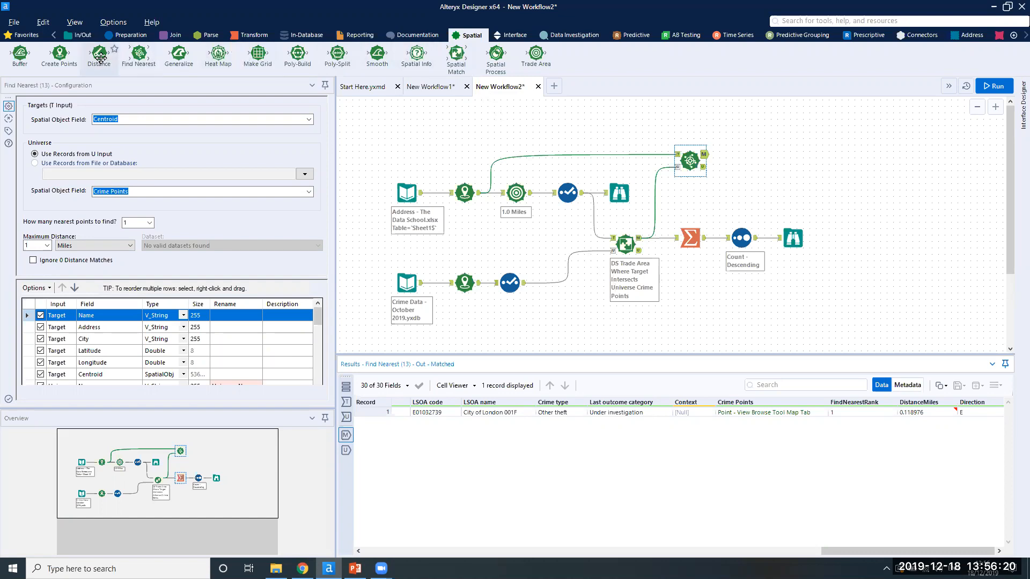
# - Add a Distance tool to Find Nearest's matched output, with Centroid as source, Crime Points as destination and Meters as units
pyautogui.moveTo(99, 57); pyautogui.dragTo(752, 155)
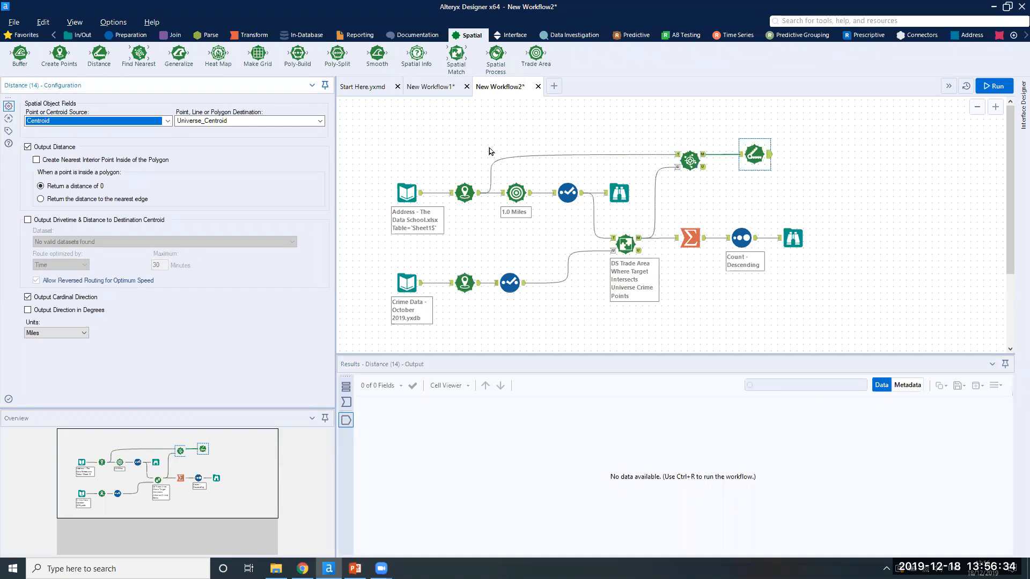
pyautogui.click(167, 122)
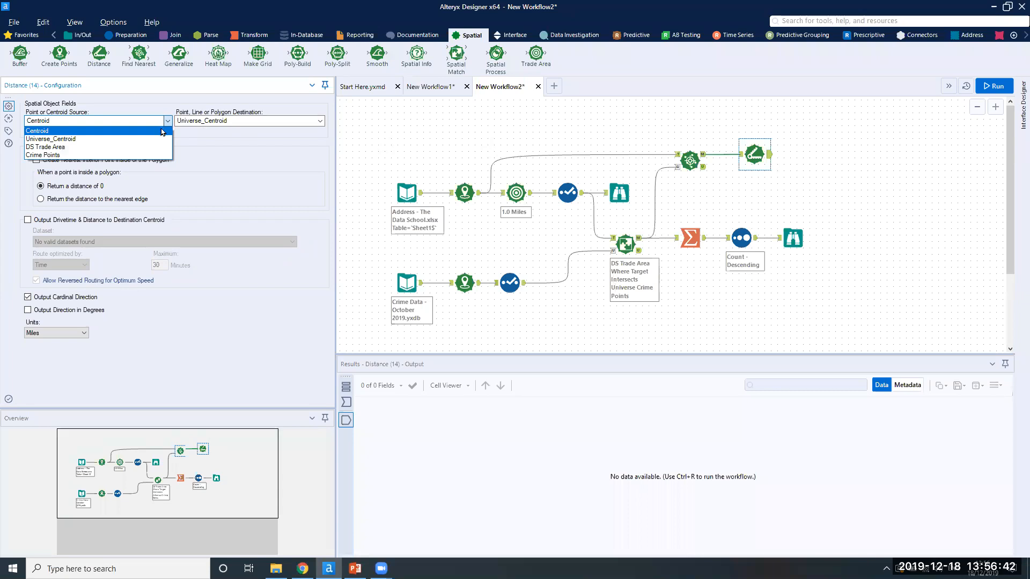
pyautogui.click(161, 131)
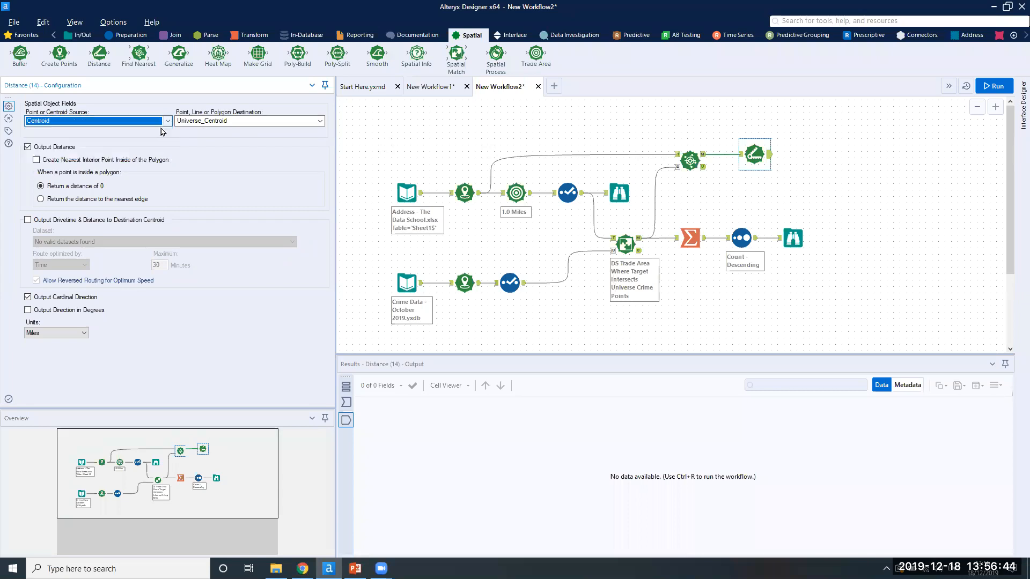
pyautogui.click(224, 124)
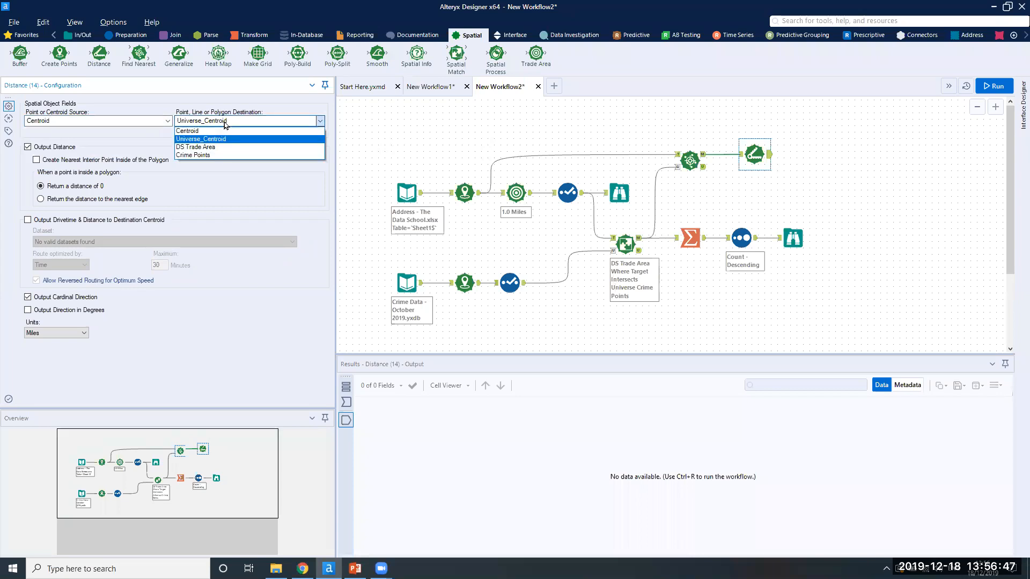
pyautogui.click(216, 156)
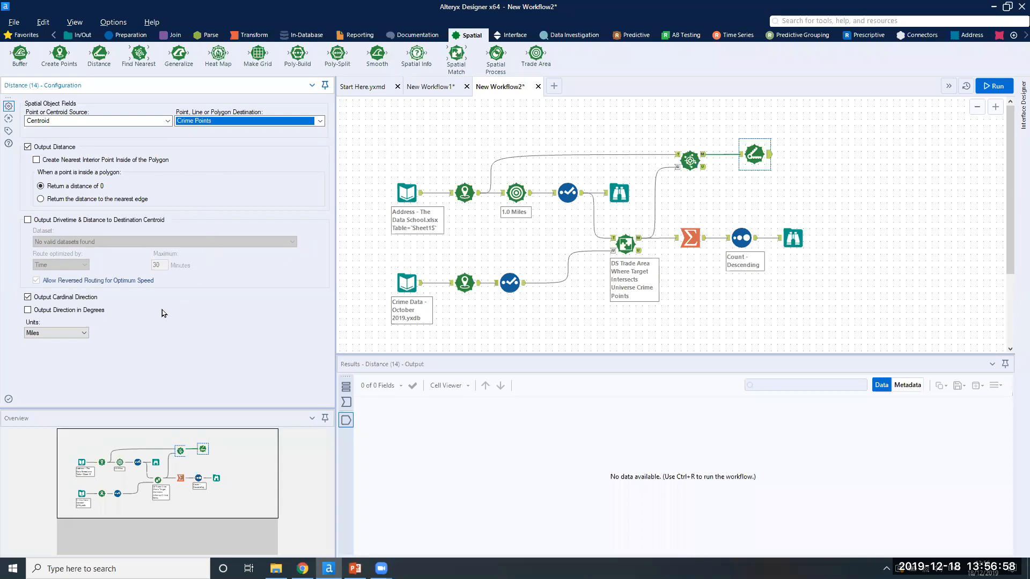
pyautogui.click(76, 333)
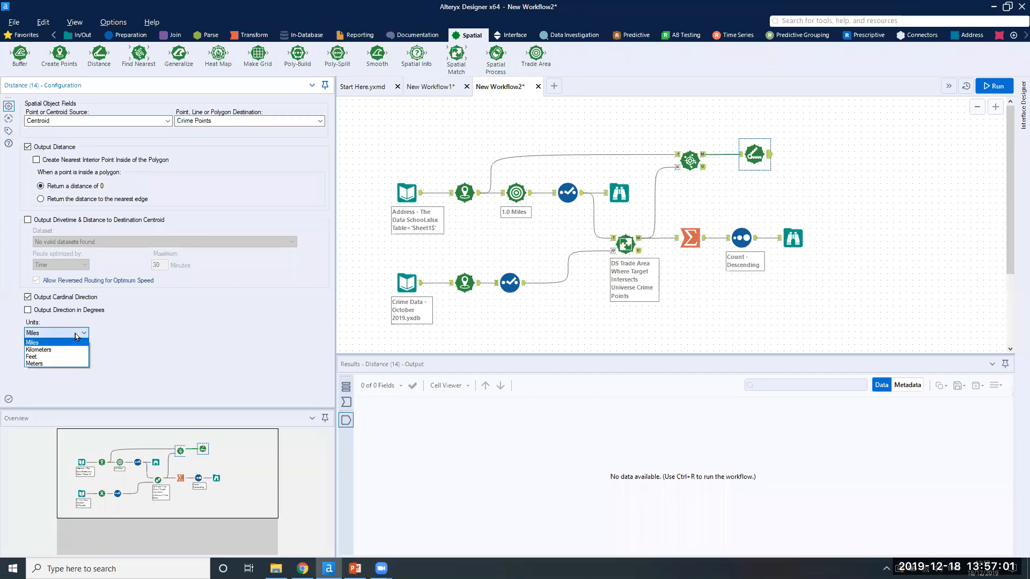
pyautogui.click(66, 364)
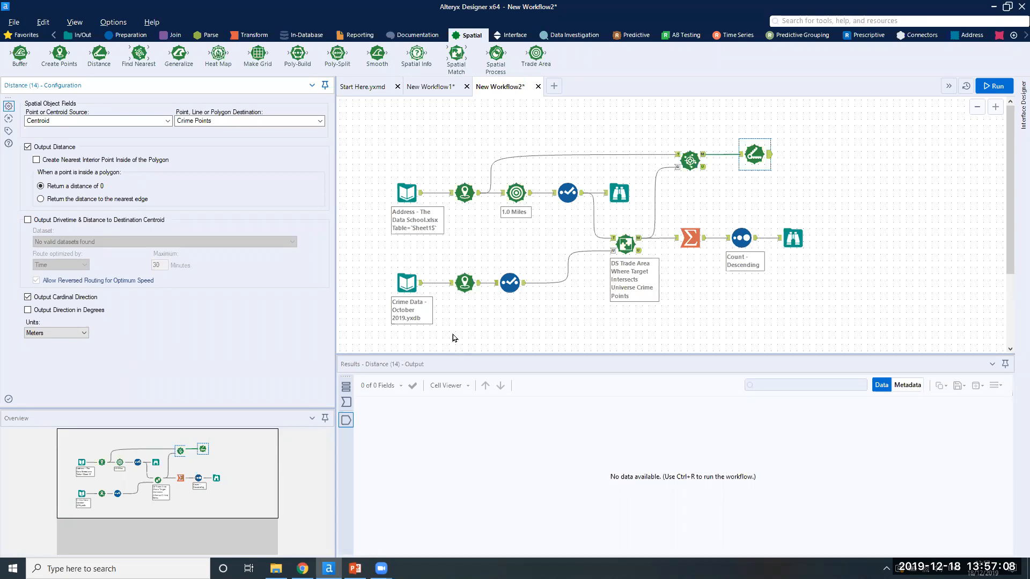
# - Run the workflow and view the Distance tool's output across to the distance and direction columns
pyautogui.click(988, 87)
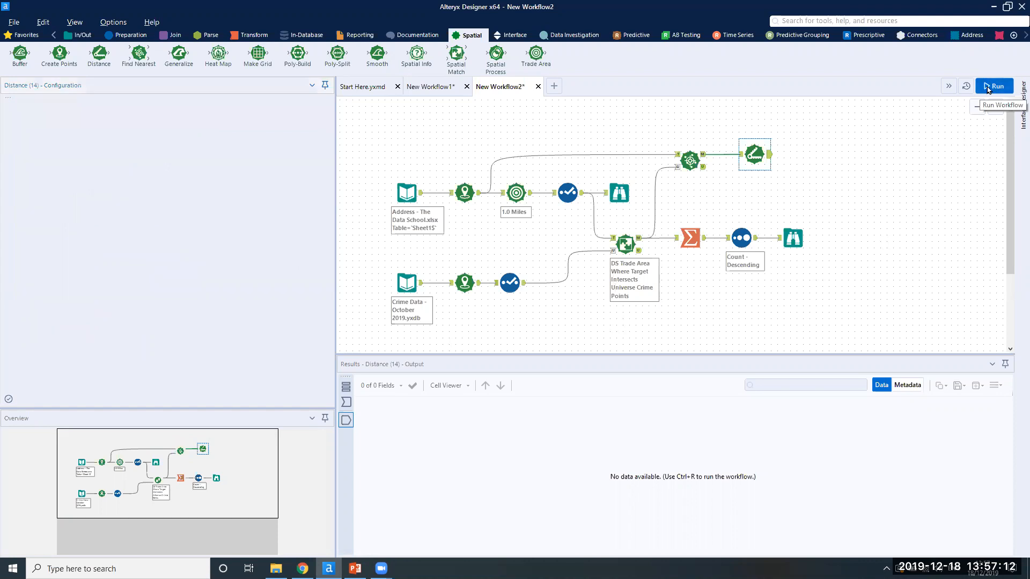
pyautogui.click(988, 87)
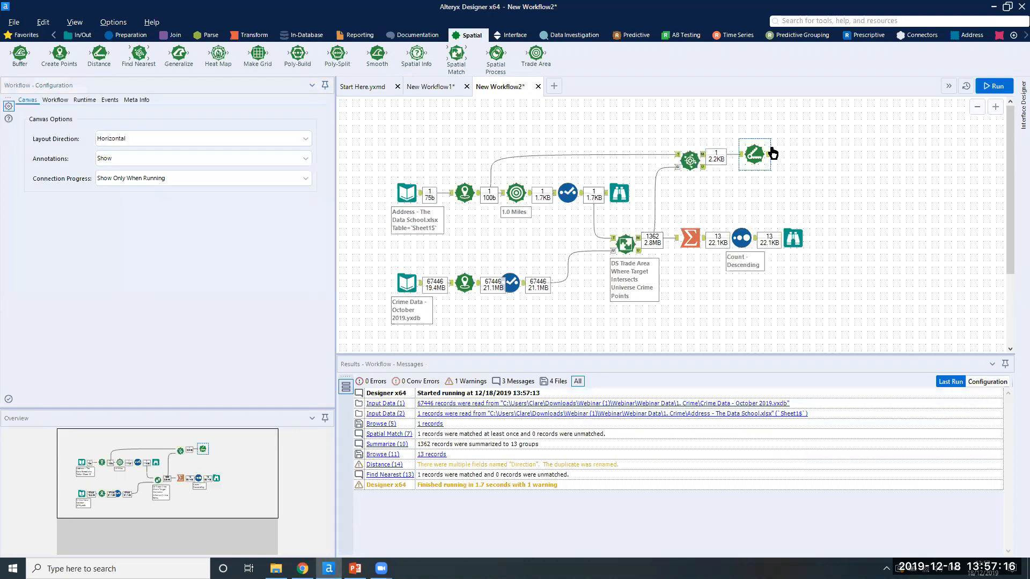
pyautogui.click(772, 154)
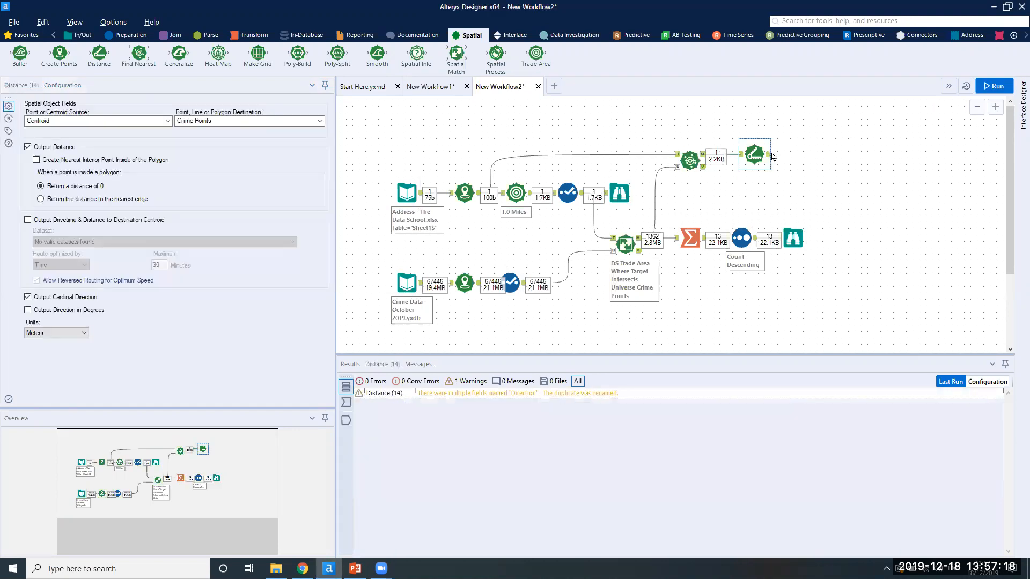
pyautogui.click(768, 155)
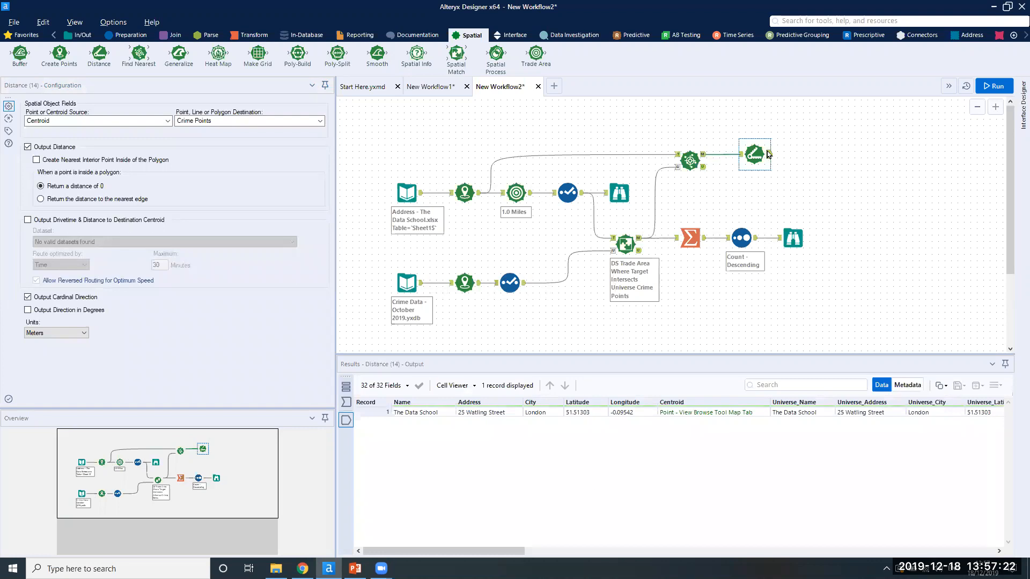
pyautogui.moveTo(519, 553); pyautogui.dragTo(989, 553)
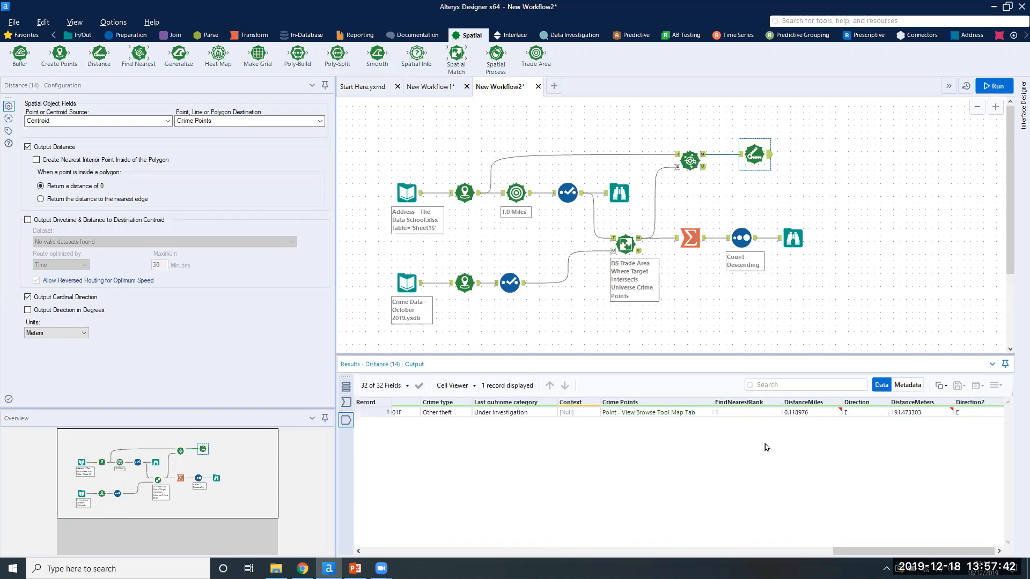
# - Switch to the PowerPoint presentation and start the slide show from slide 12, "Thanks for watching!"
pyautogui.click(355, 568)
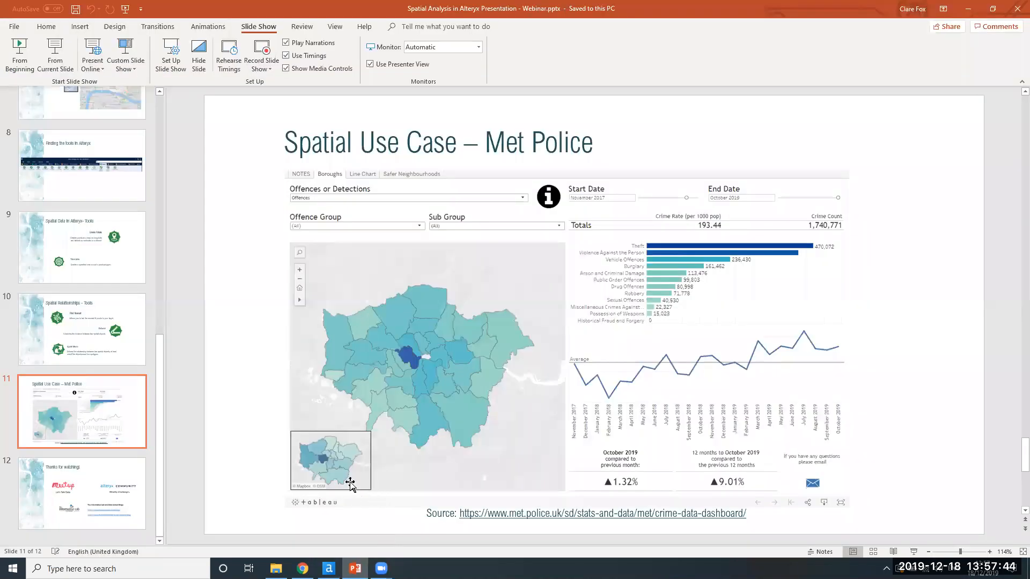
pyautogui.click(140, 486)
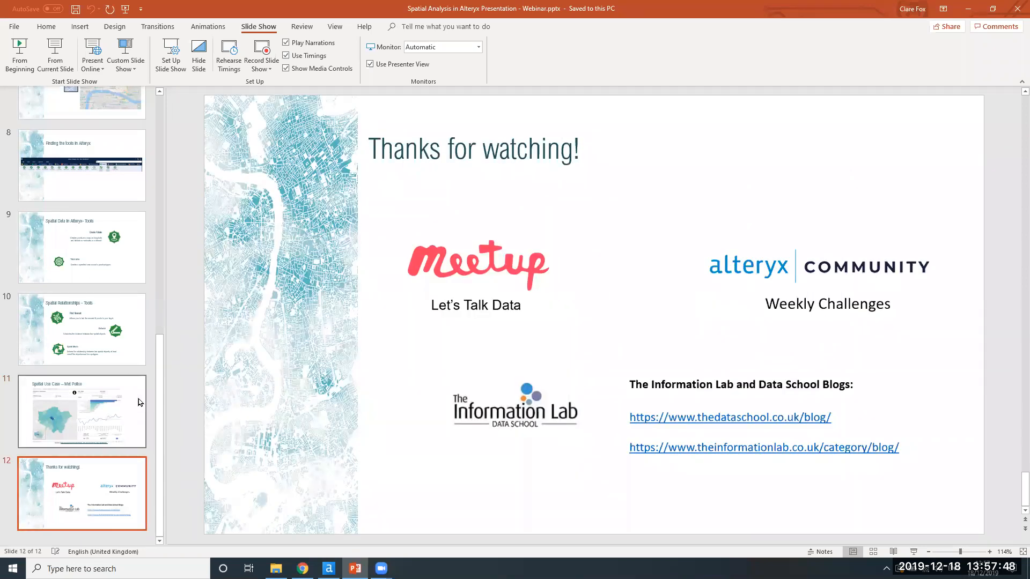
pyautogui.click(52, 61)
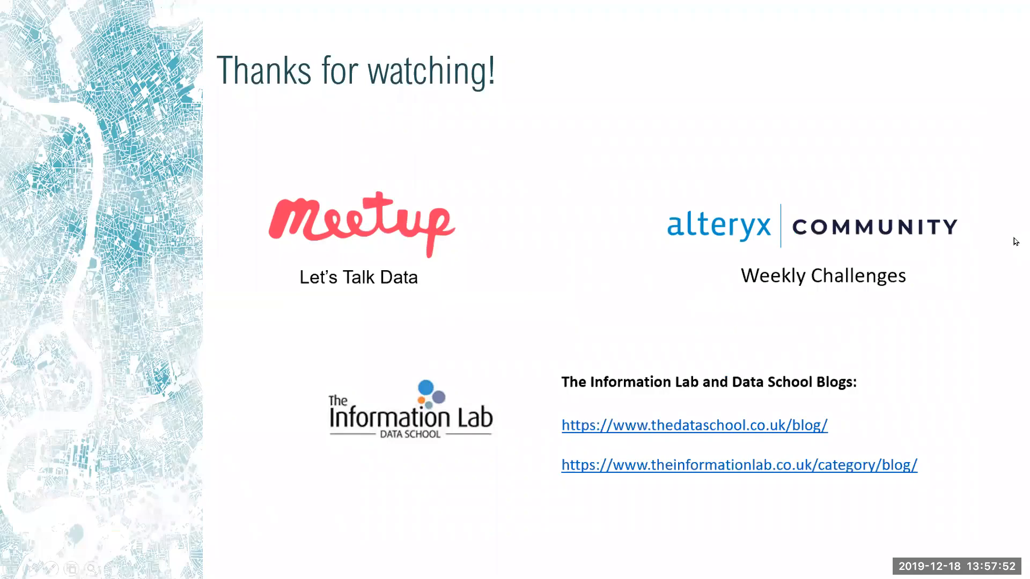